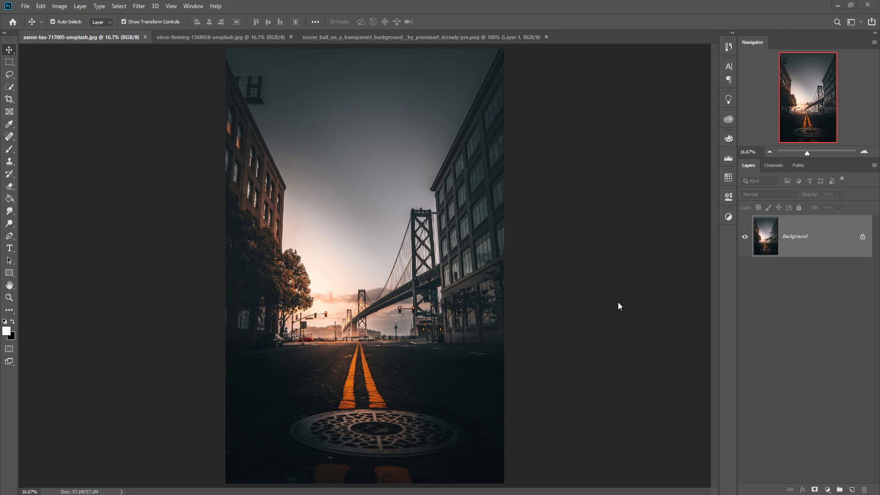
click(213, 37)
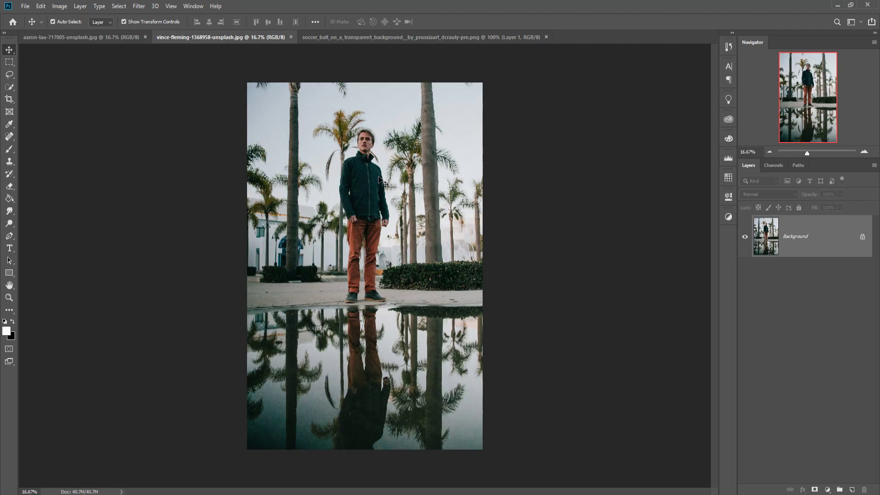
click(80, 37)
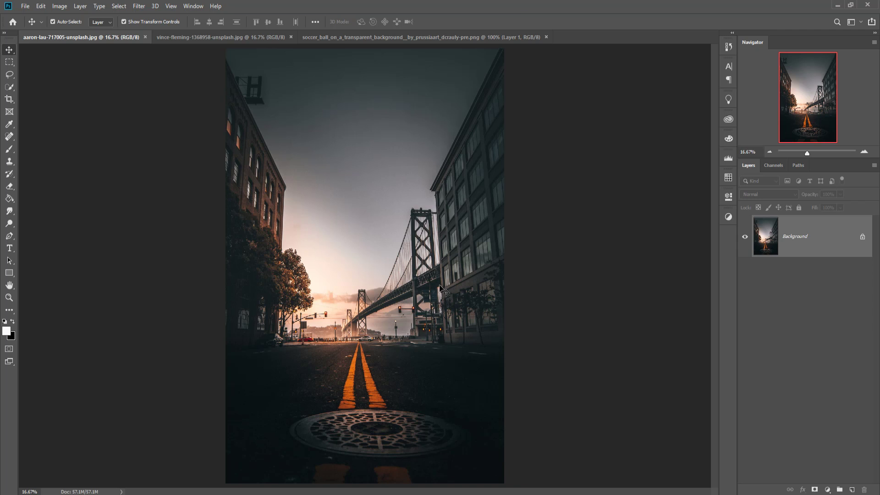
click(213, 38)
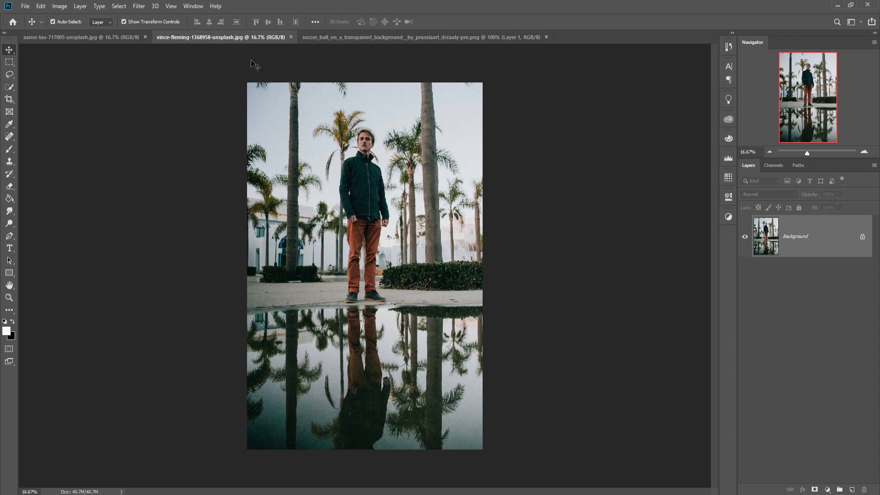
click(65, 40)
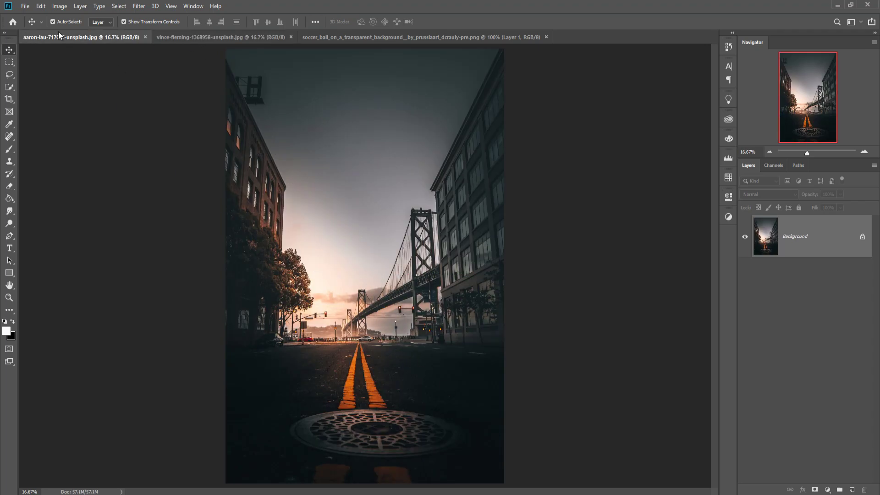
Create a new 1920 x 1080 pixel document named poster, with 300 pixels/inch resolution, RGB color and a white background
click(26, 7)
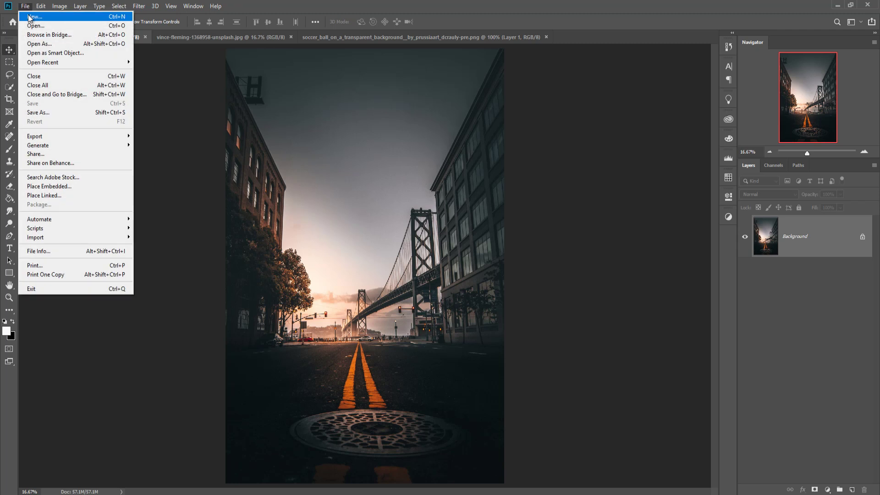
click(29, 17)
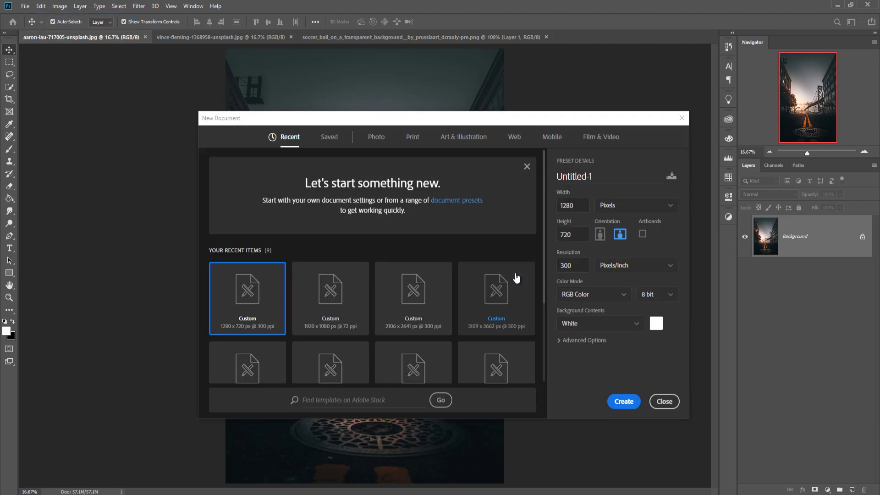
click(334, 302)
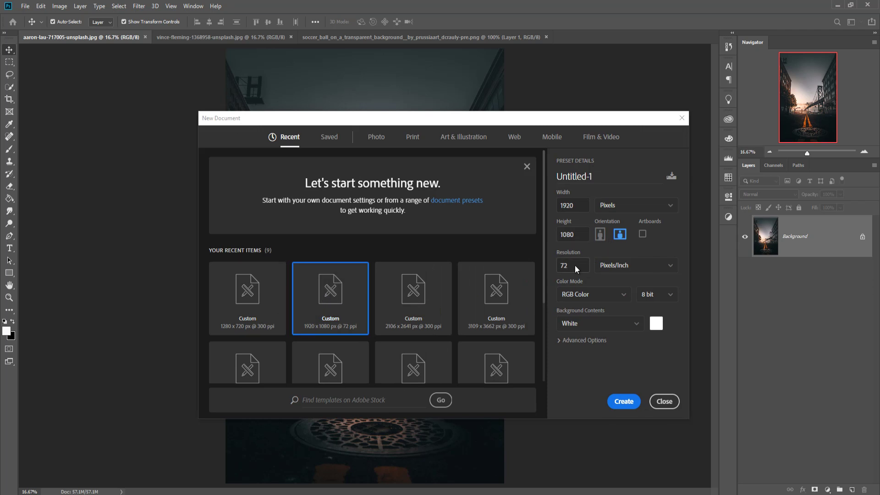
text(300)
click(650, 330)
drag(598, 178, 553, 182)
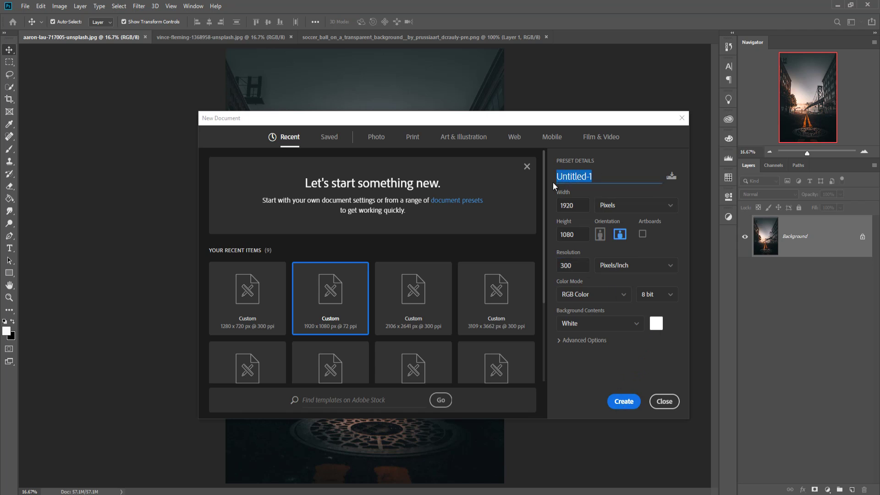
text(P)
click(627, 403)
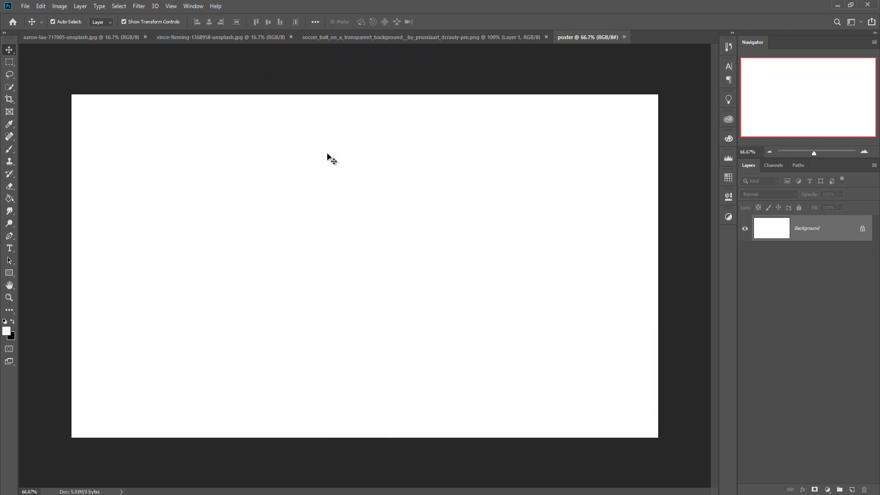
Copy the street and bridge photo from its own floating window into the poster document and minimize the source window
click(91, 37)
drag(91, 37, 535, 74)
drag(583, 282, 459, 258)
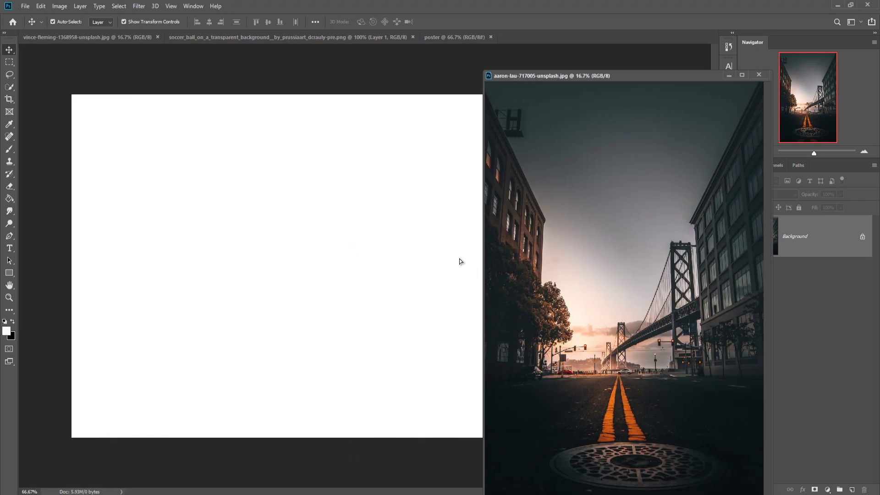
click(729, 75)
Scale the street photo down to about 20% and place it against the canvas's upper edge, right of centre
drag(174, 147, 216, 299)
drag(221, 229, 213, 357)
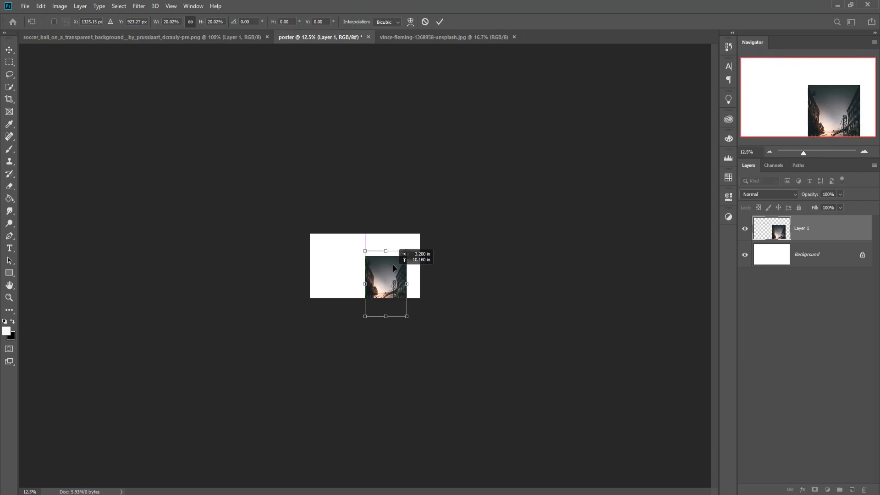
drag(388, 279, 386, 258)
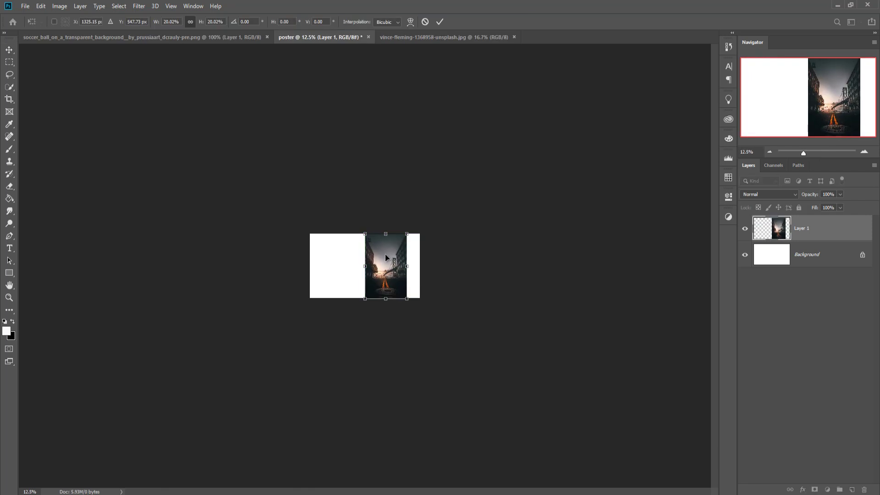
Enlarge the street photo to about 25%, position it right of centre over the full canvas height, and apply the transform
key(ctrl+plus)
key(ctrl+plus)
key(ctrl+plus)
key(ctrl+plus)
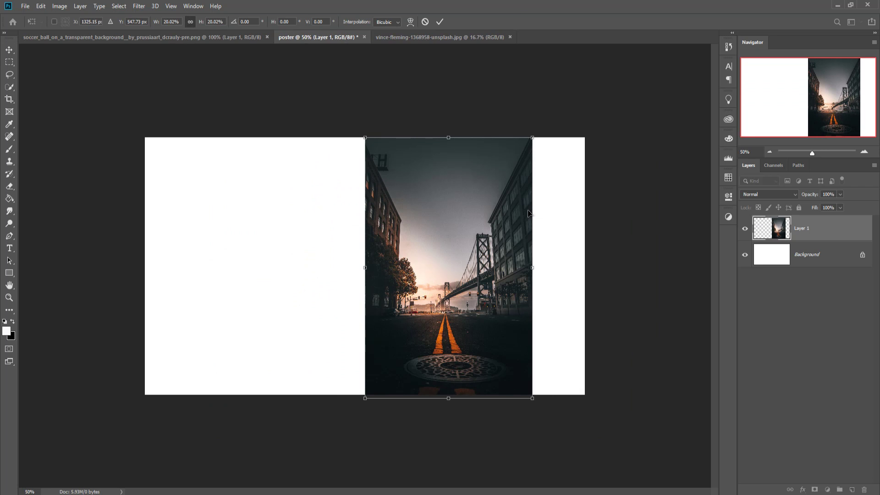
key(ctrl+plus)
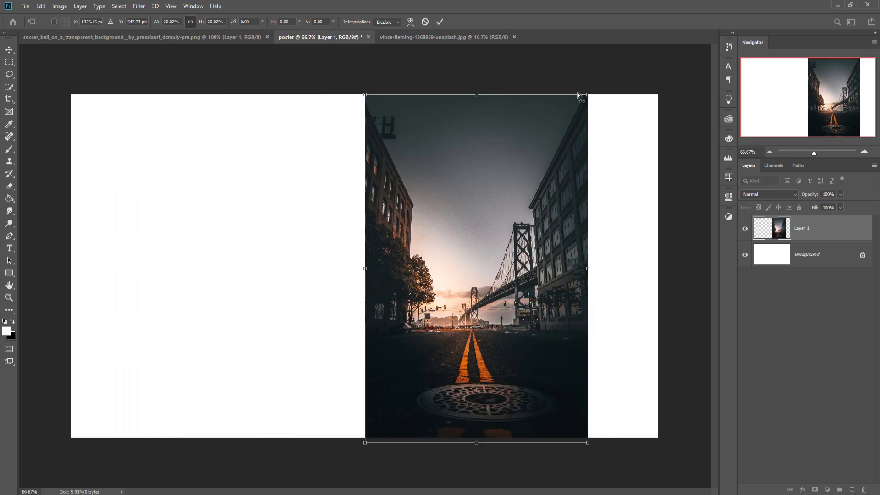
drag(588, 93, 682, 64)
drag(555, 274, 506, 288)
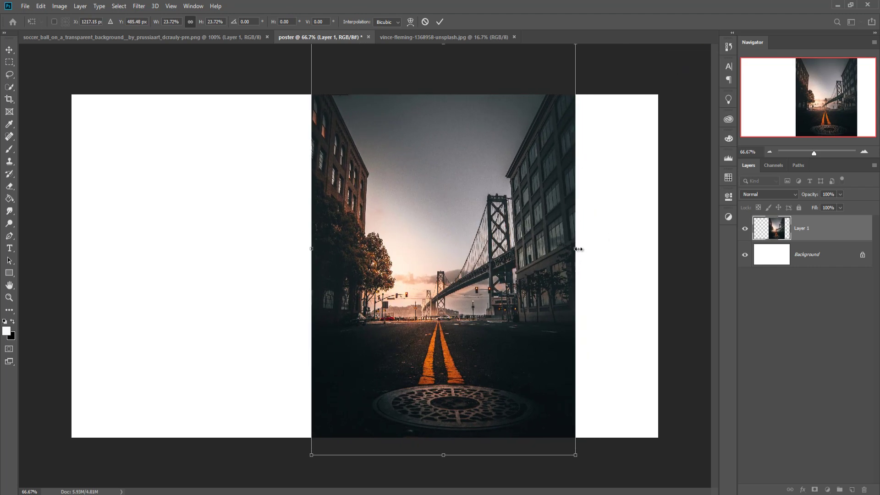
drag(578, 249, 595, 249)
drag(541, 370, 553, 360)
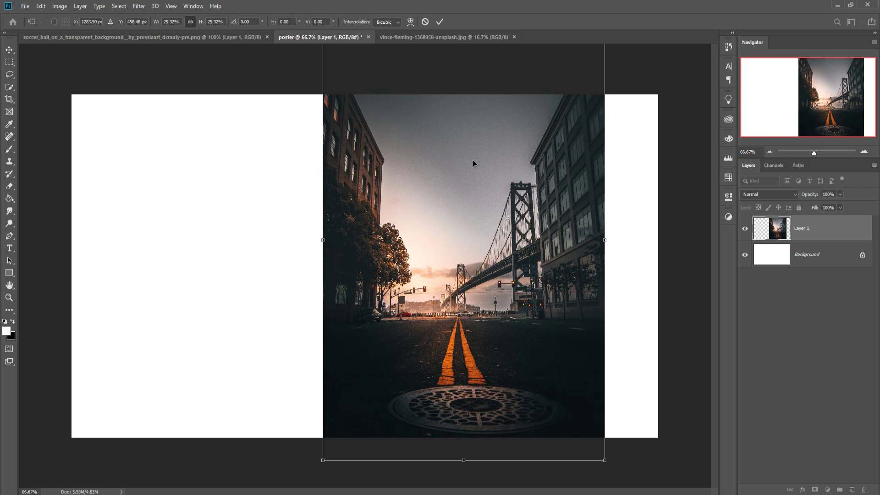
click(441, 21)
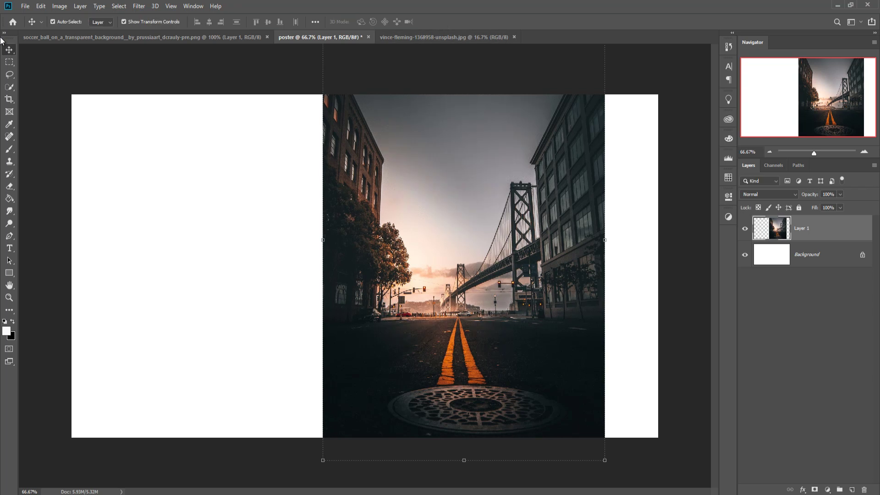
Crop away part of the blank white area on the canvas's left side, leaving a narrower strip beside the photo
click(9, 104)
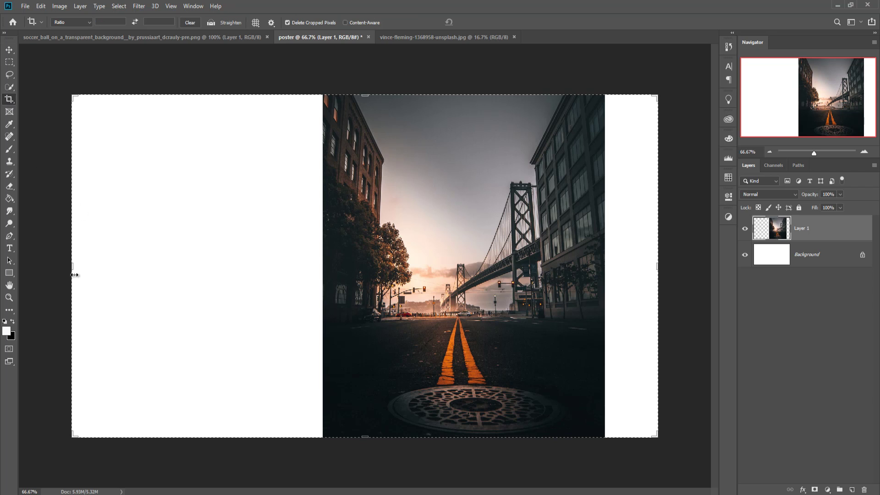
drag(71, 269, 149, 280)
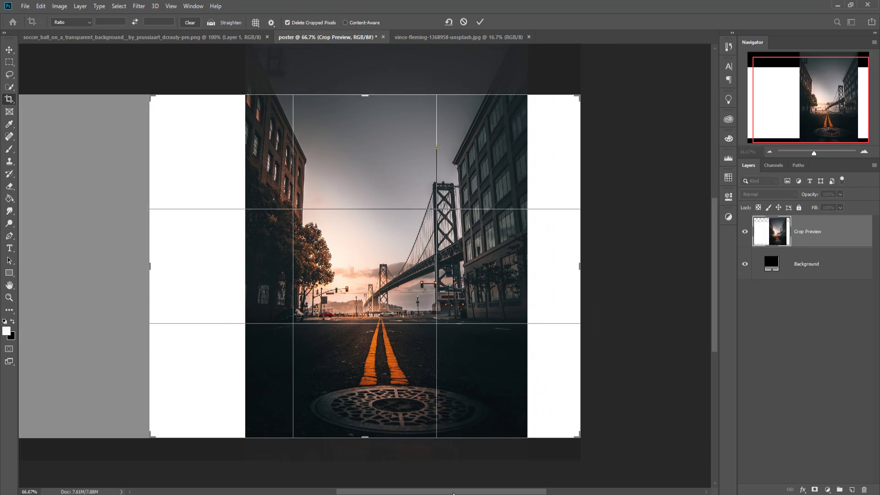
scroll(384, 394, left, 3)
drag(217, 266, 228, 267)
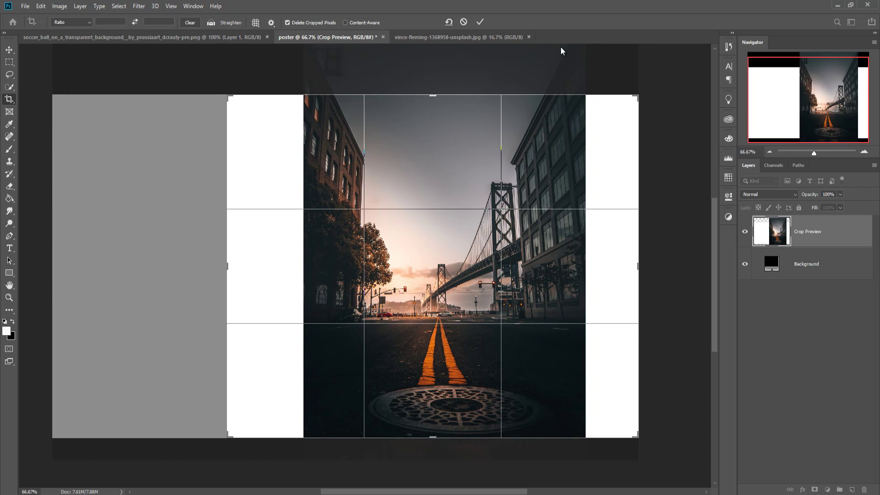
click(480, 22)
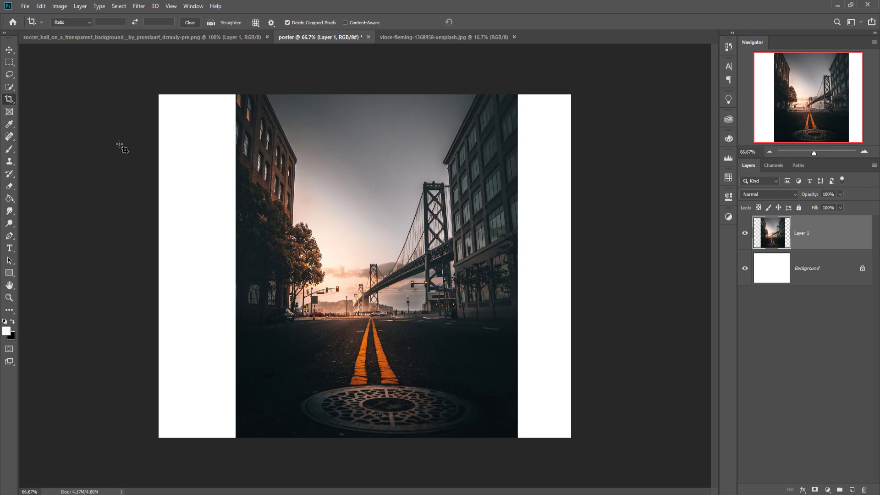
Select the white strip right of the photo with the Rectangular Marquee and extend the building with Content-Aware Fill to a new layer
click(8, 64)
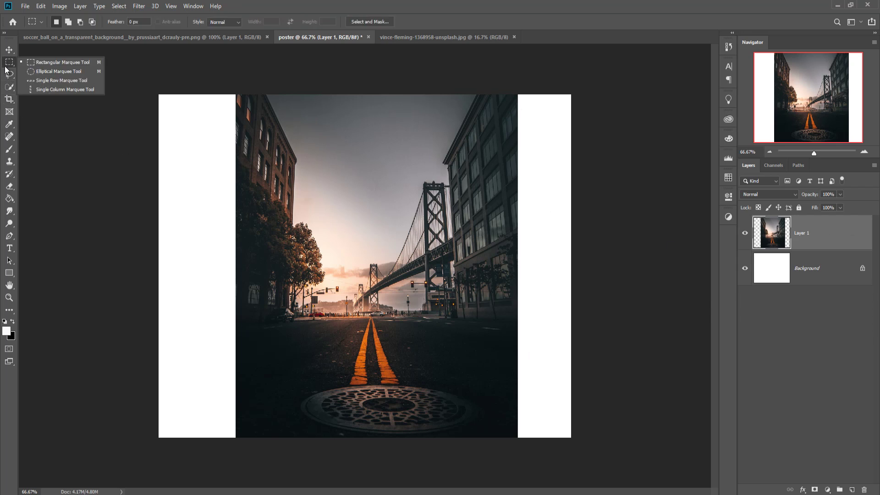
click(41, 63)
drag(516, 92, 653, 479)
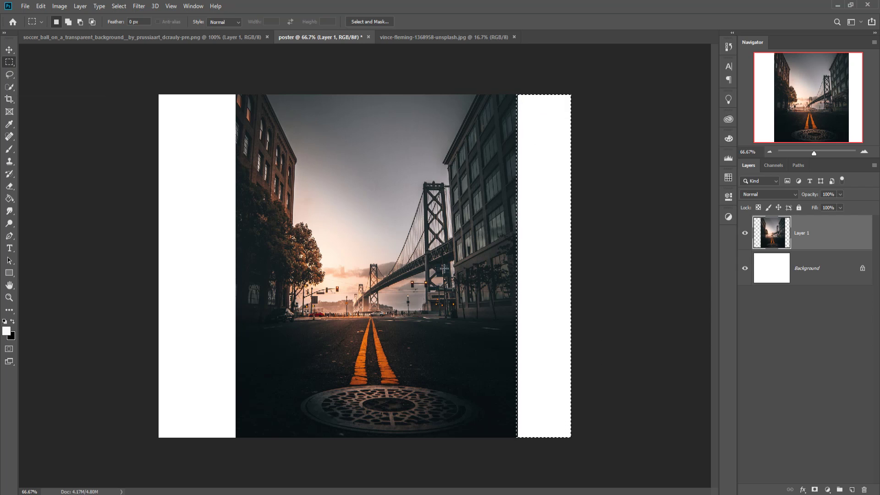
click(41, 6)
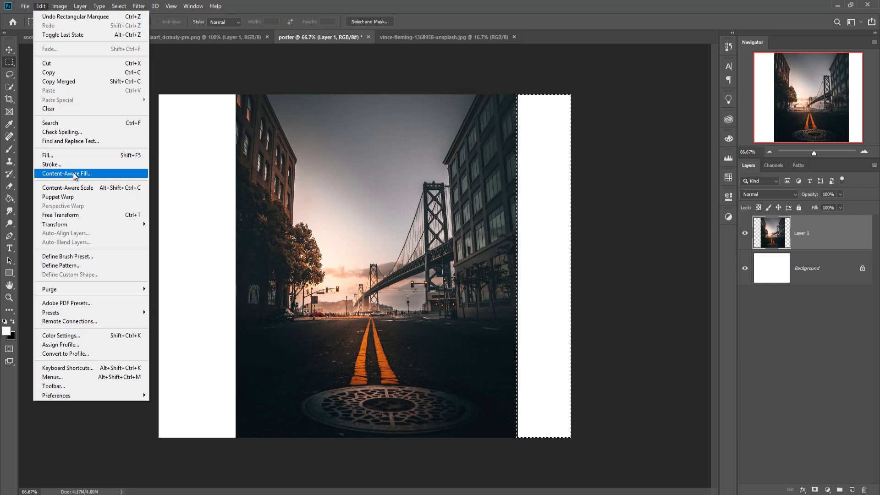
click(75, 174)
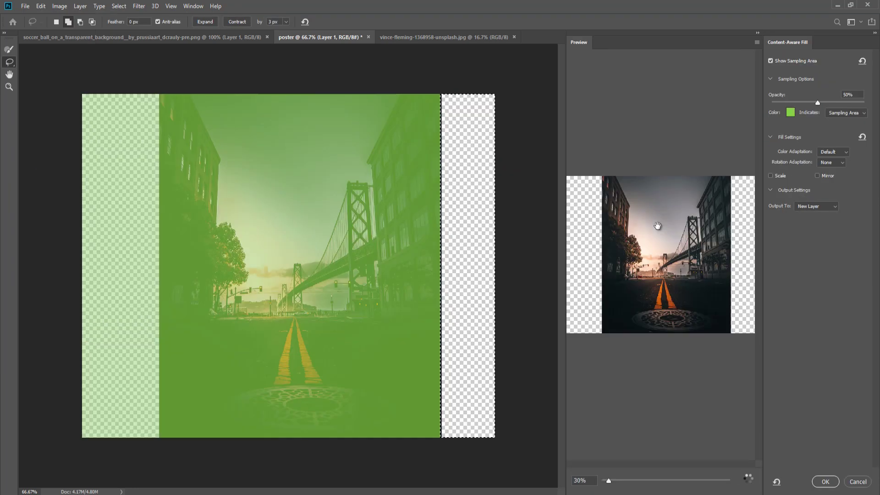
scroll(657, 226, up, 1)
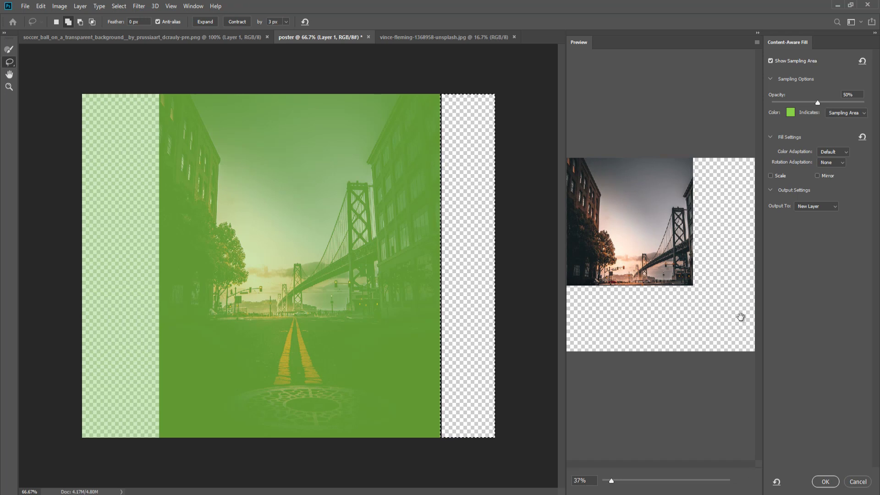
click(825, 482)
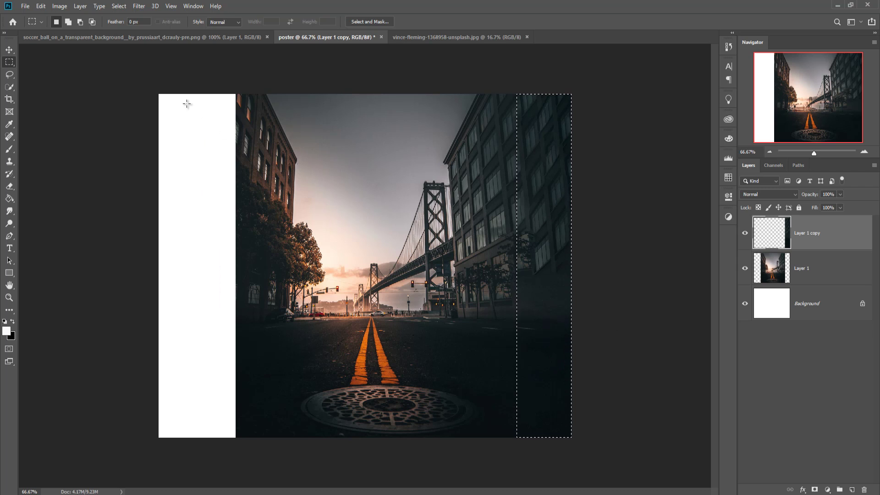
Select the white strip left of the photo, fill it with Content-Aware contents, and deselect
drag(151, 85, 240, 453)
click(40, 6)
click(91, 155)
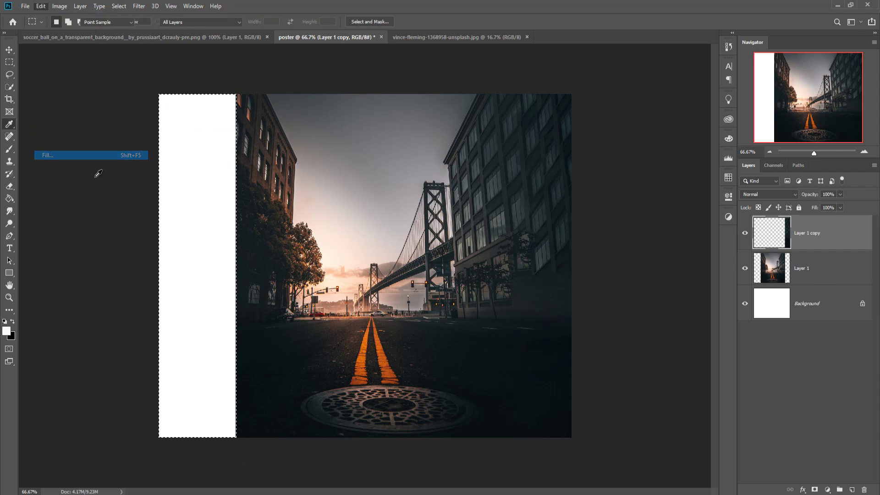
click(473, 134)
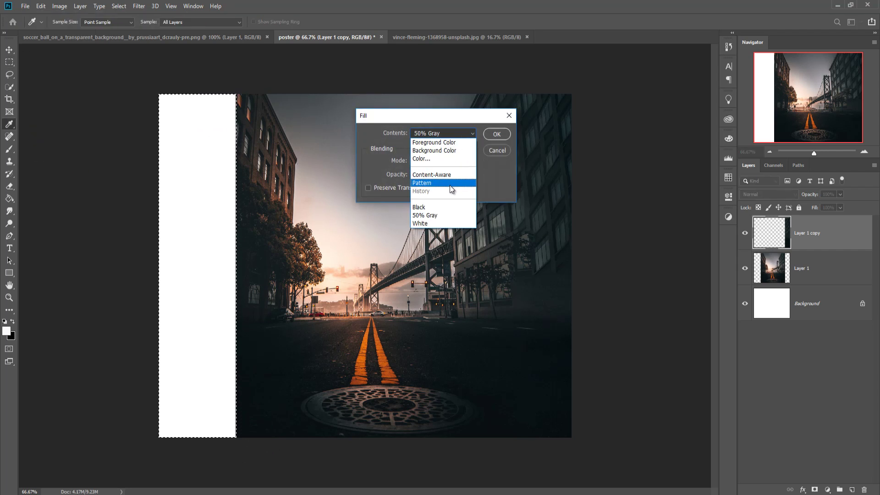
click(457, 174)
click(497, 134)
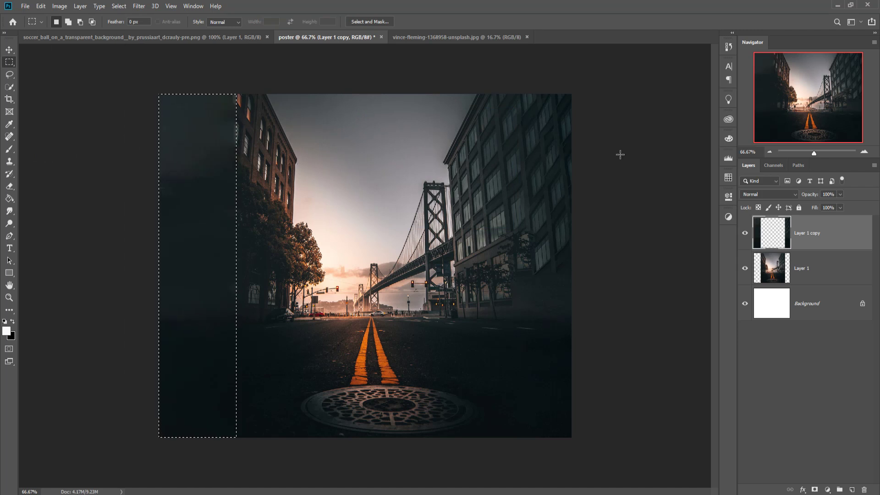
click(119, 6)
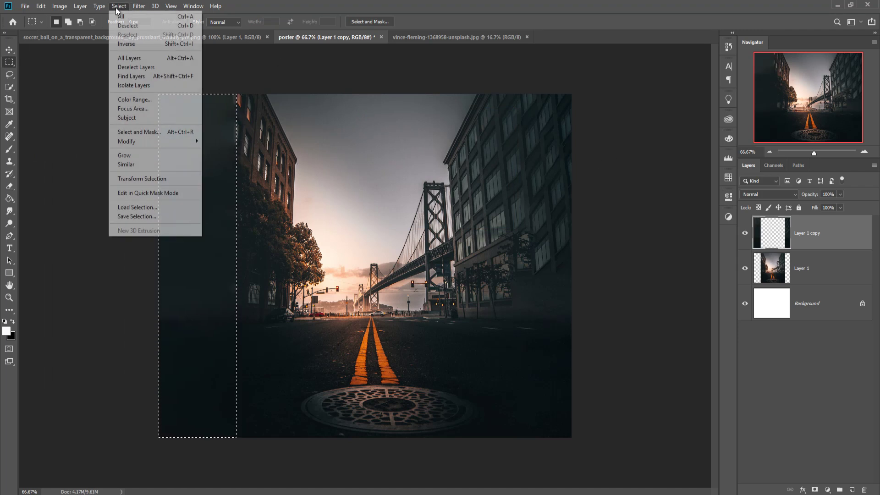
click(120, 24)
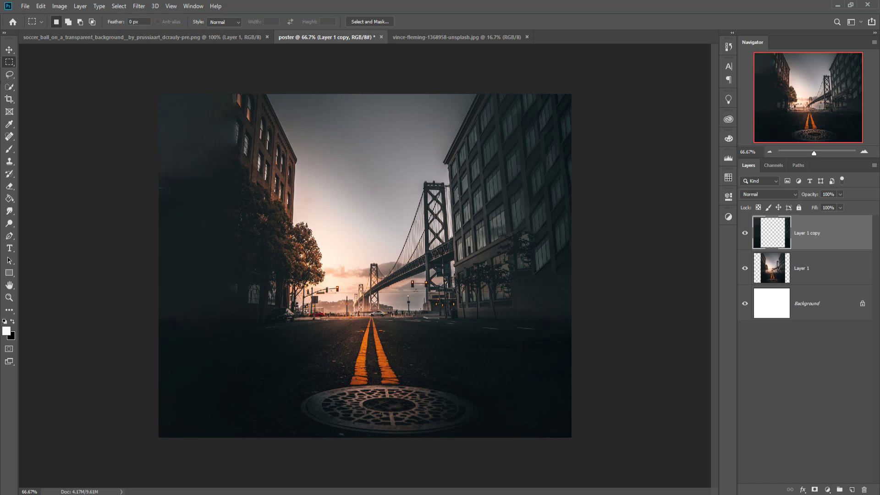
With Layer 1 selected, crop the document to the existing canvas bounds to trim the photo's overhanging pixels
click(6, 50)
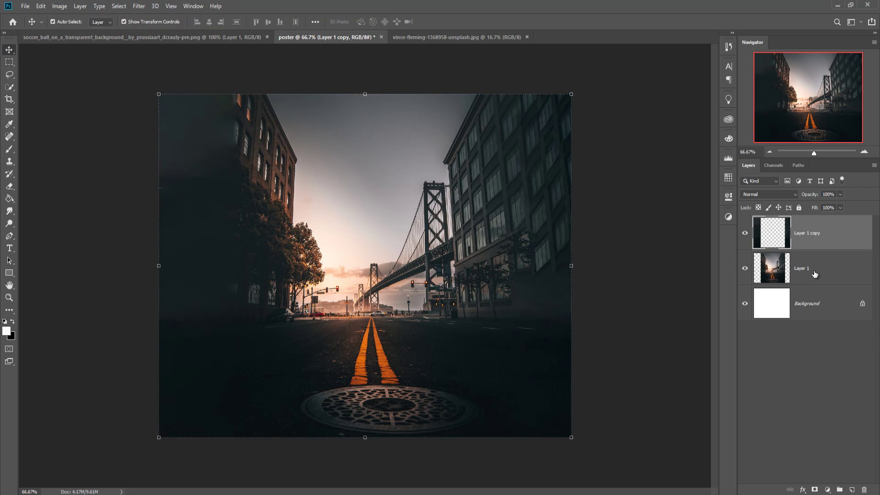
click(800, 269)
click(9, 99)
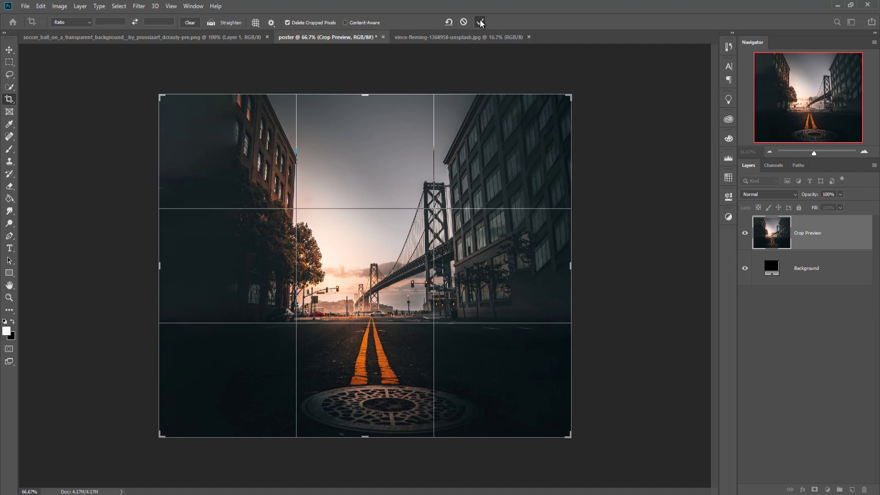
click(480, 21)
click(9, 49)
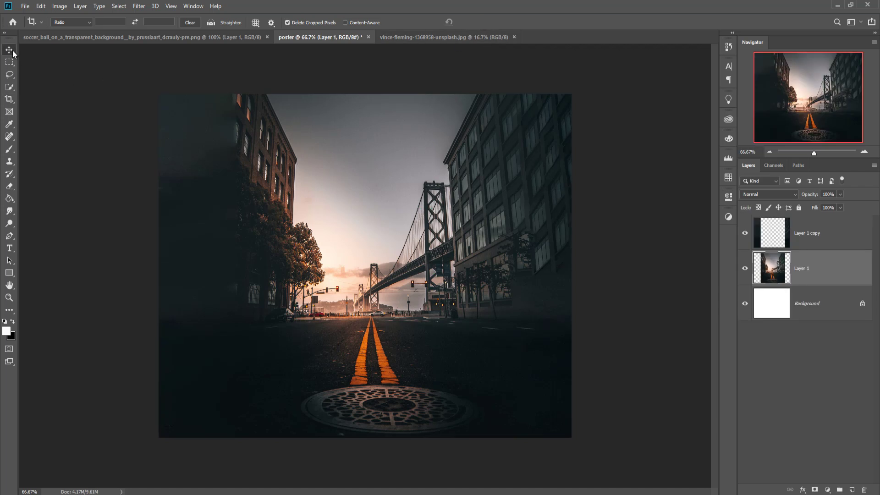
Merge the Layer 1 copy and Layer 1 layers into a single background photo layer
click(829, 237)
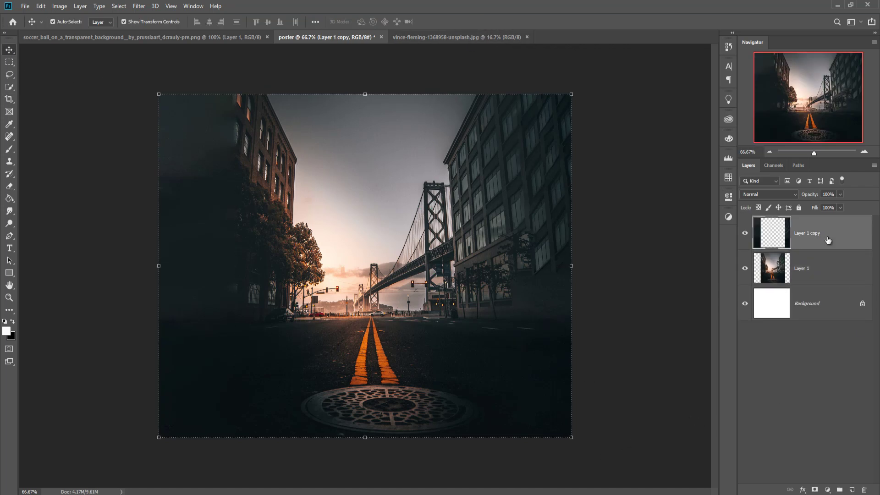
shift+click(827, 273)
right_click(832, 236)
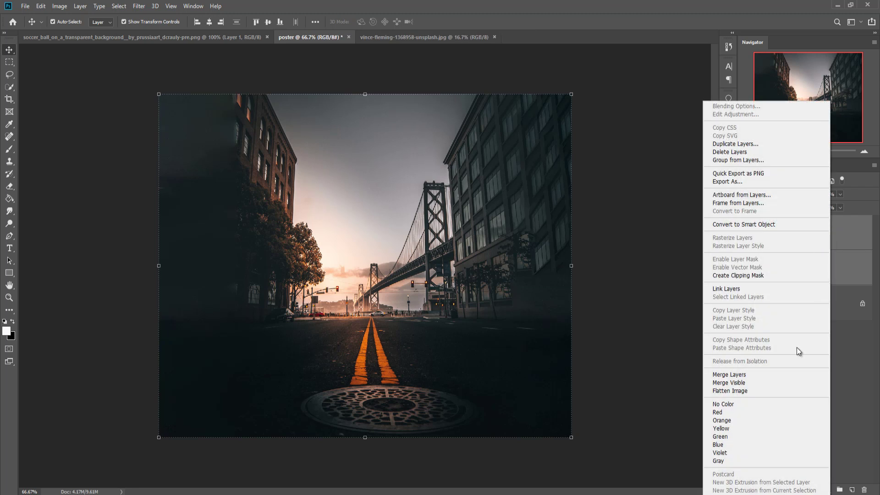
click(771, 376)
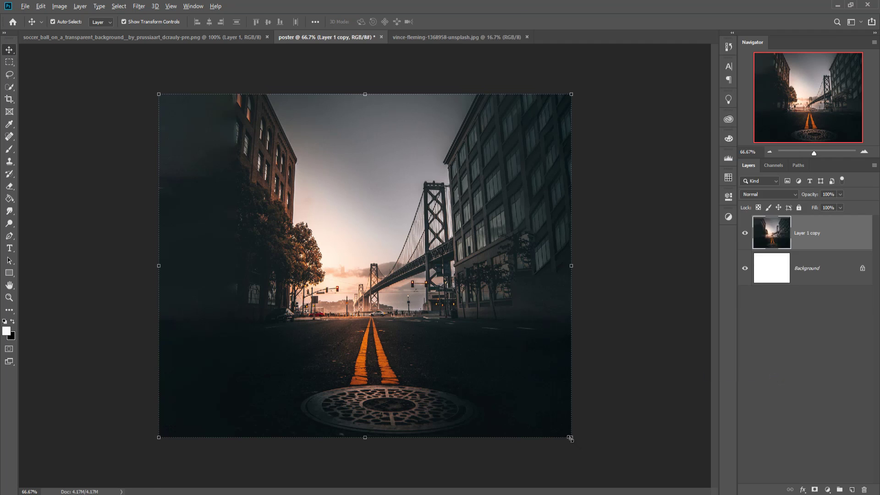
Enlarge the merged street photo past the canvas edges and position it with the manhole cover at the canvas's lower edge
drag(572, 437, 628, 494)
drag(542, 416, 545, 388)
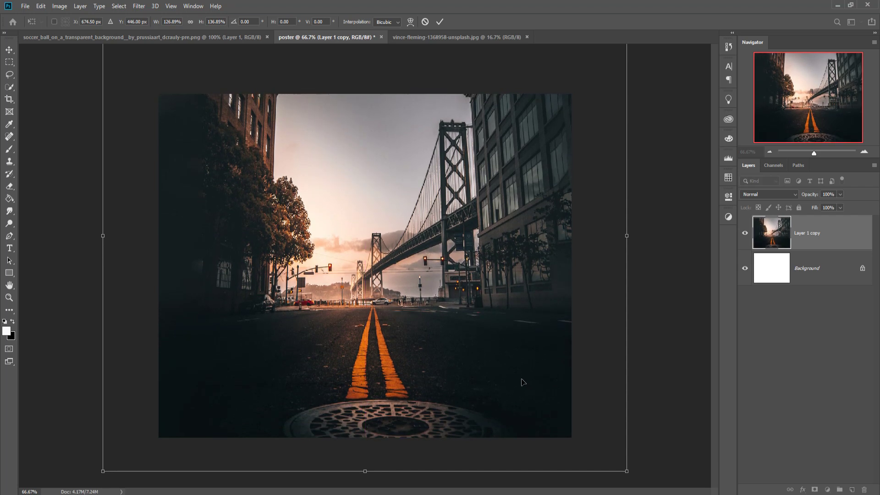
click(439, 22)
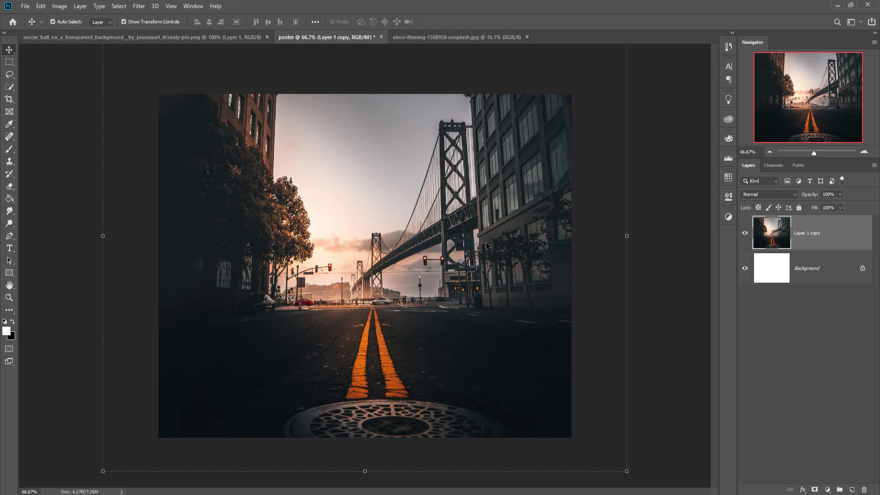
drag(626, 471, 601, 455)
drag(527, 373, 516, 384)
click(440, 22)
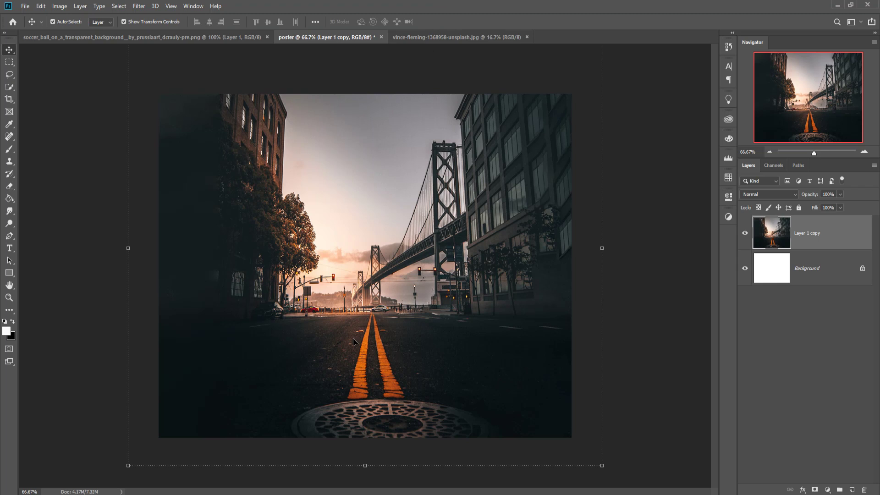
In the palm-tree photo, trace the standing man's outline with the Pen tool and close the path at the gap between his legs
click(132, 37)
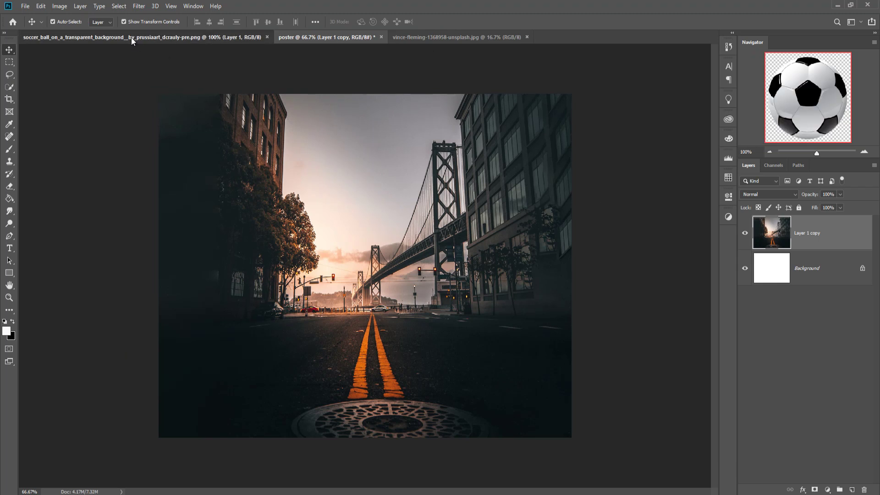
click(451, 36)
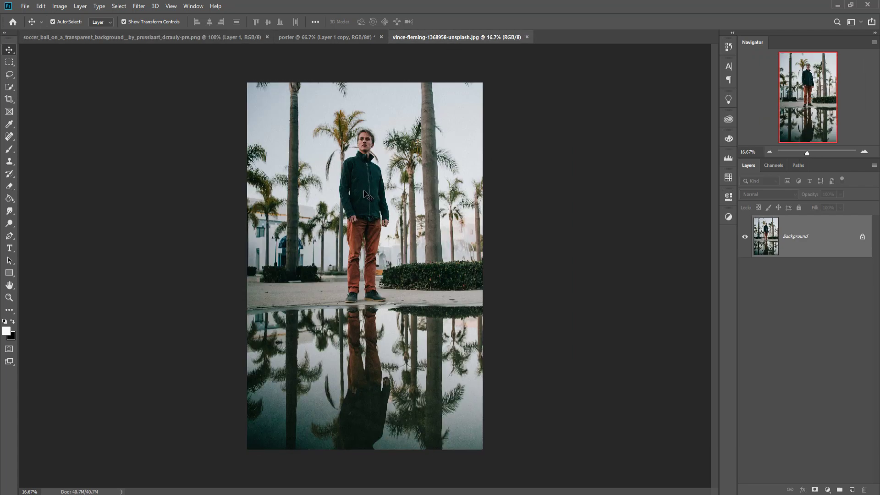
drag(9, 236, 34, 236)
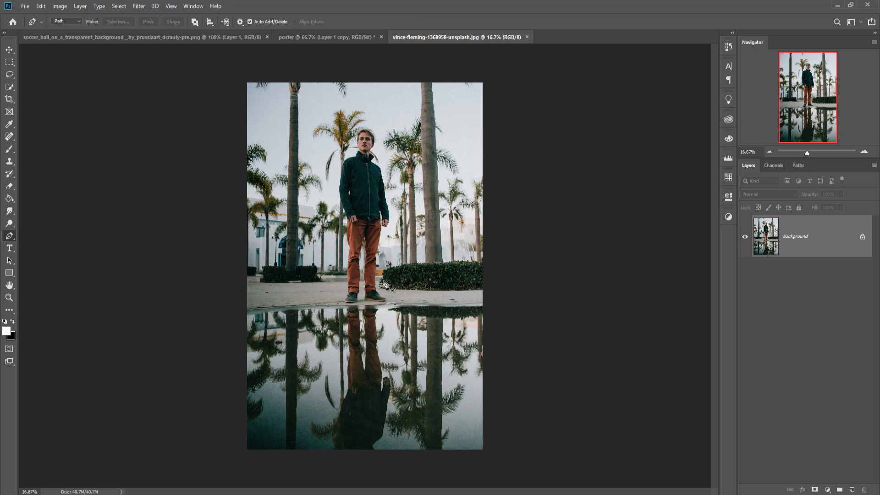
key(ctrl+plus)
key(ctrl+plus)
key(ctrl+plus)
key(ctrl+plus)
key(ctrl+plus)
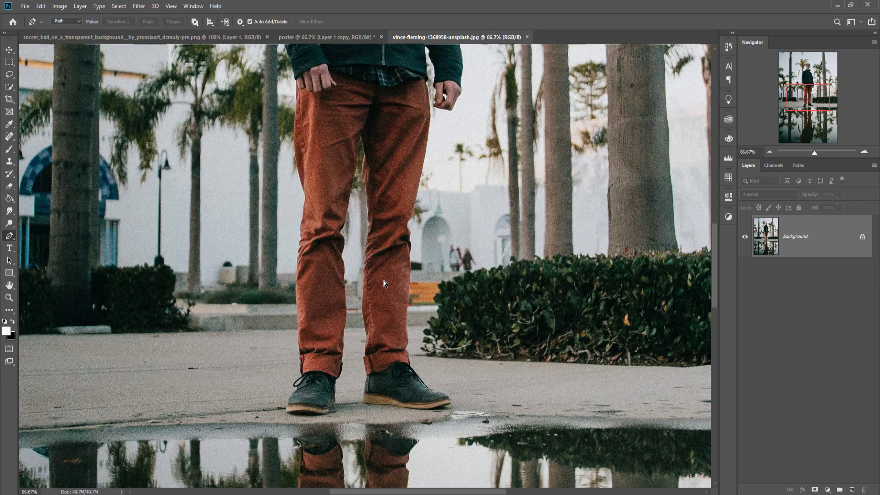
key(ctrl+plus)
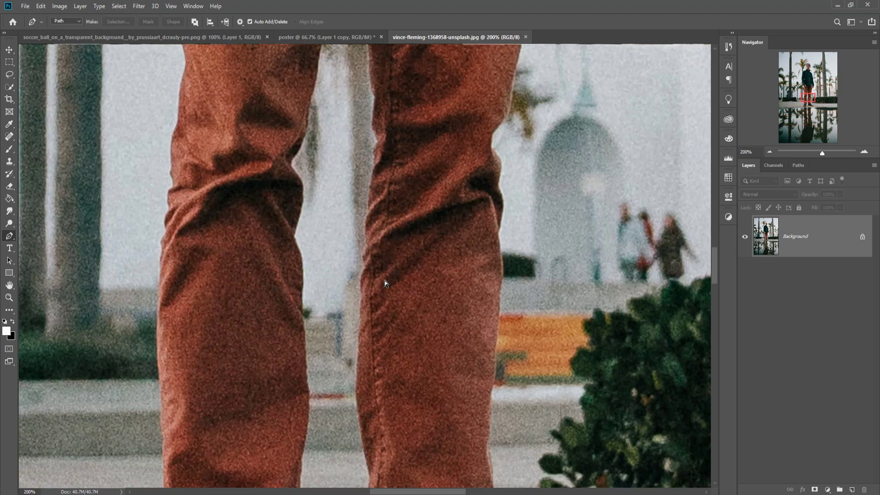
drag(338, 167, 327, 430)
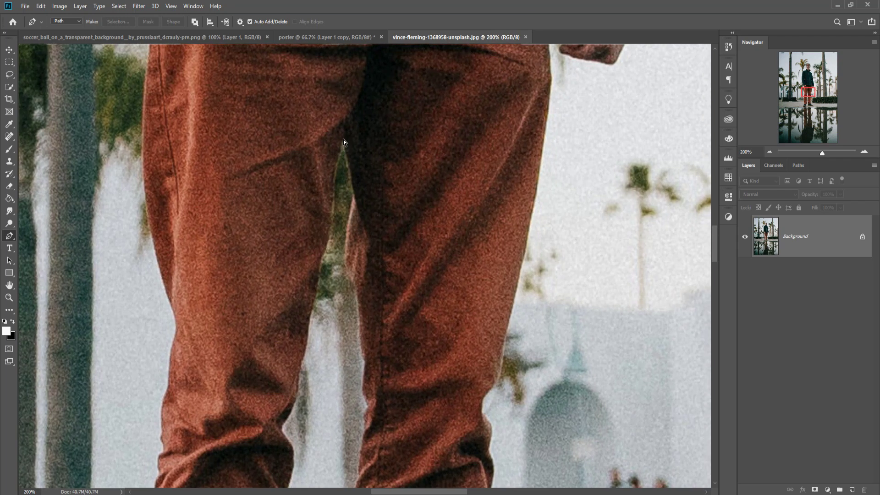
key(ctrl+plus)
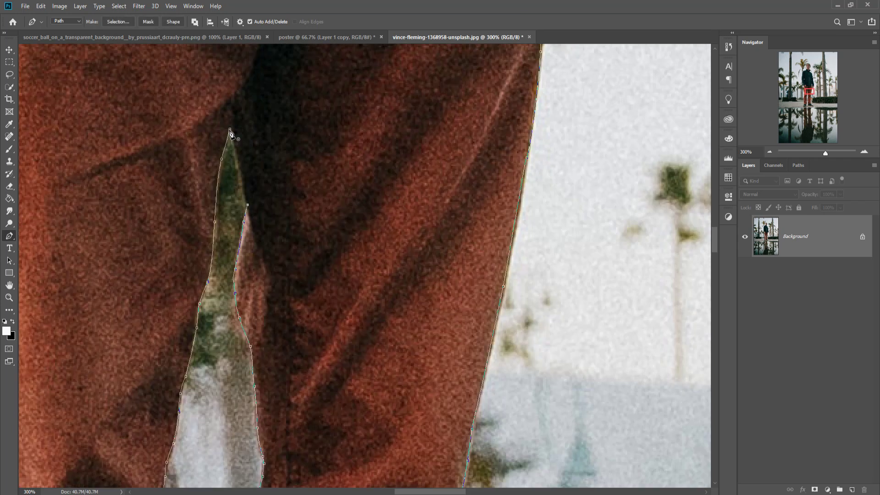
click(230, 130)
Examine the closed path around the man at close range and in the full photo
key(ctrl+minus)
key(ctrl+plus)
key(ctrl+plus)
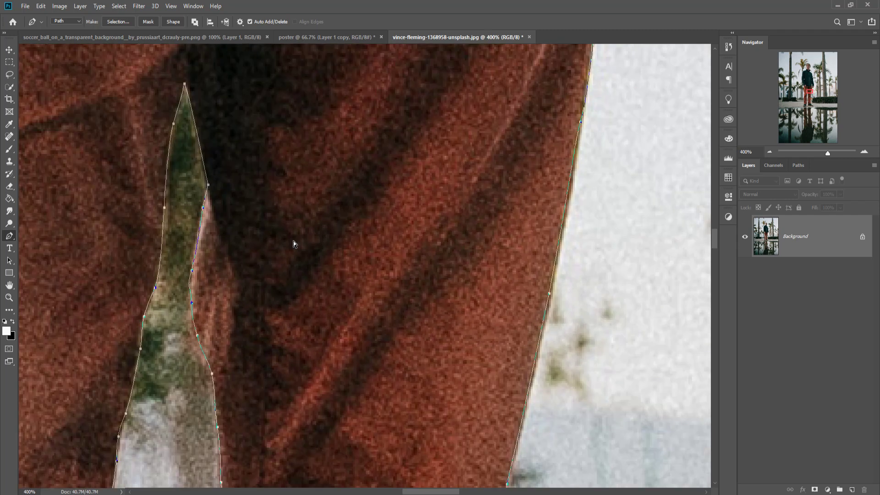
key(ctrl+minus)
key(ctrl+minus)
key(ctrl+minus)
key(ctrl+minus)
key(ctrl+minus)
key(ctrl+minus)
key(ctrl+minus)
key(ctrl+minus)
key(ctrl+minus)
key(ctrl+minus)
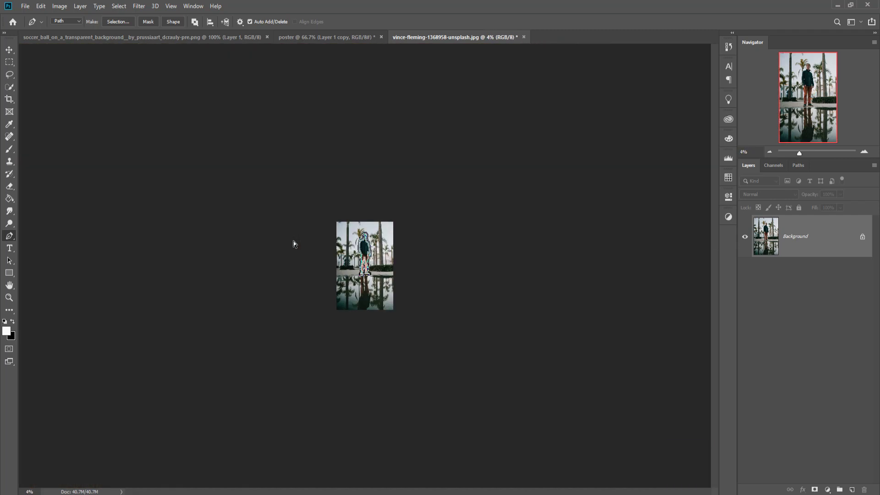
key(ctrl+plus)
key(ctrl+plus)
key(ctrl+plus)
key(ctrl+plus)
key(ctrl+plus)
key(ctrl+plus)
key(ctrl+minus)
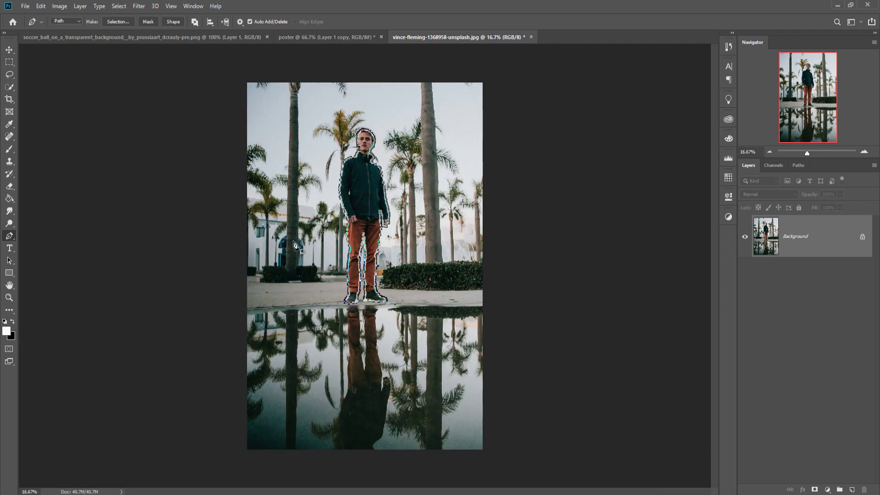
Convert the path around the man into a new anti-aliased selection with a feather radius of 0 pixels
right_click(366, 184)
click(406, 221)
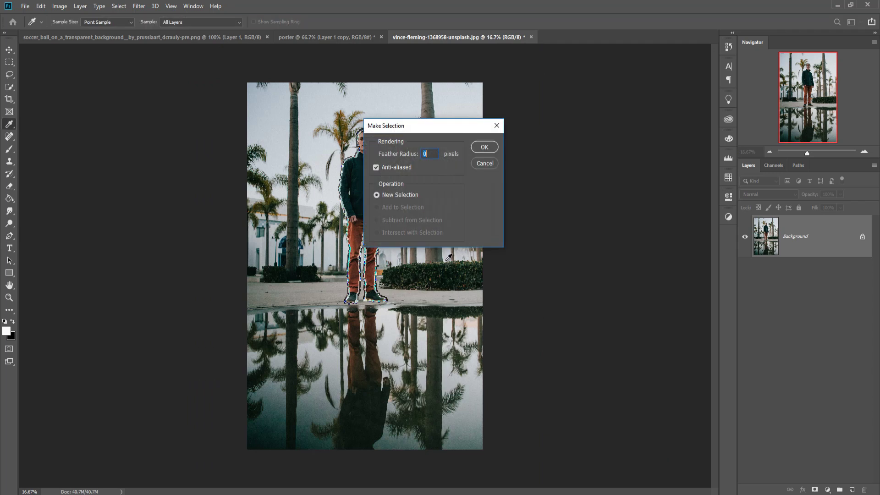
click(483, 147)
Float the palm-tree photo's window, move the selected man into the poster document as a new layer, and minimize the photo
key(v)
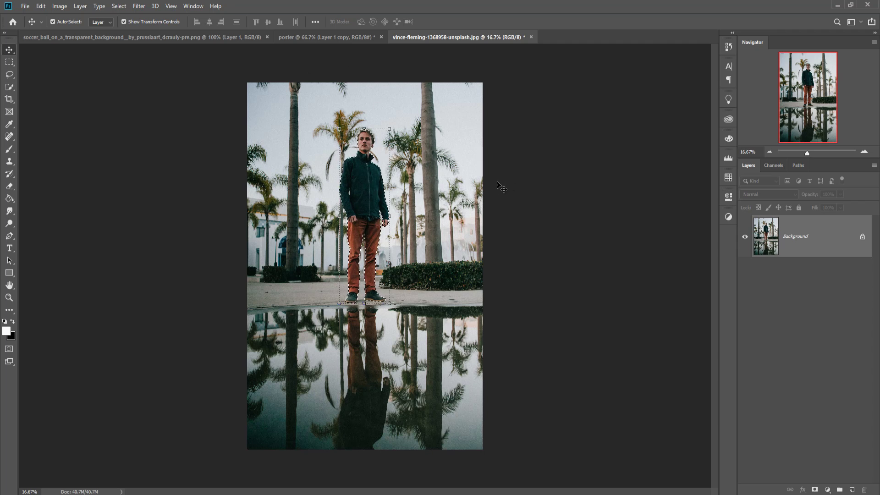
drag(445, 47, 444, 60)
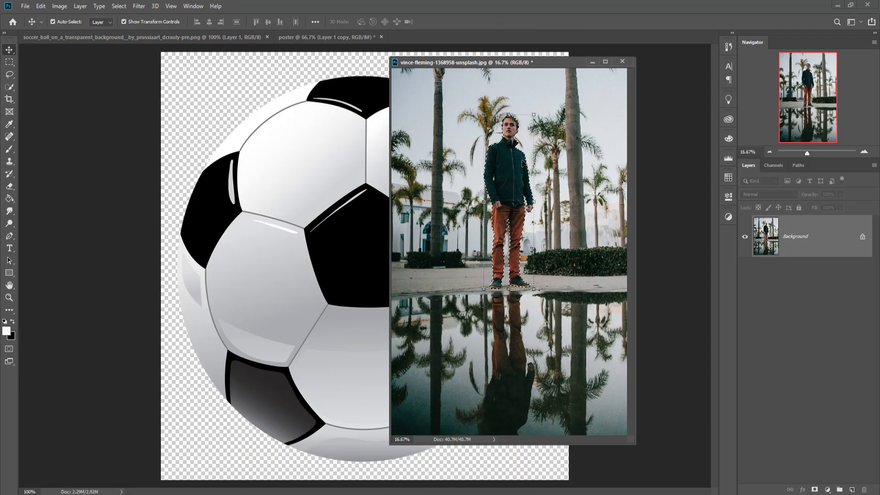
click(337, 37)
click(513, 175)
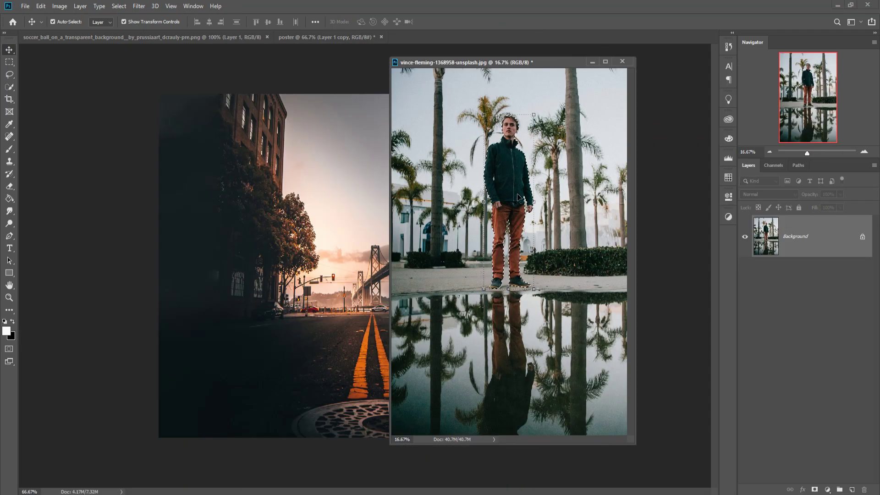
drag(508, 180, 392, 187)
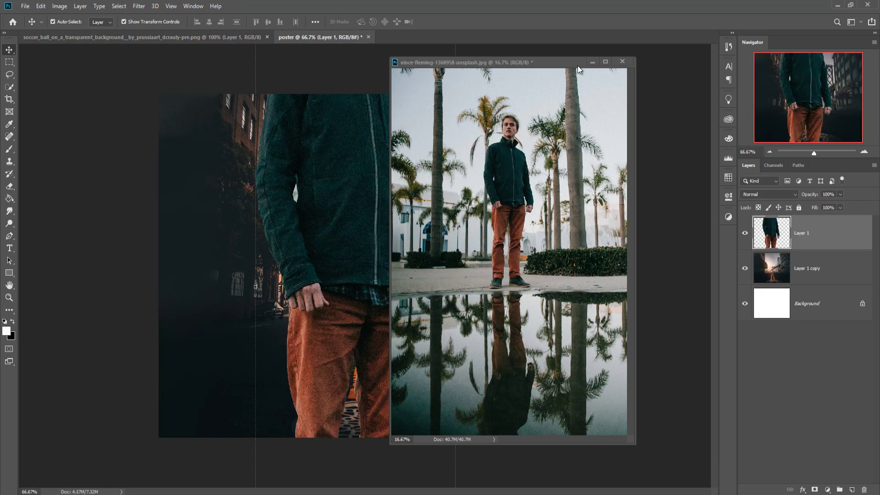
click(591, 61)
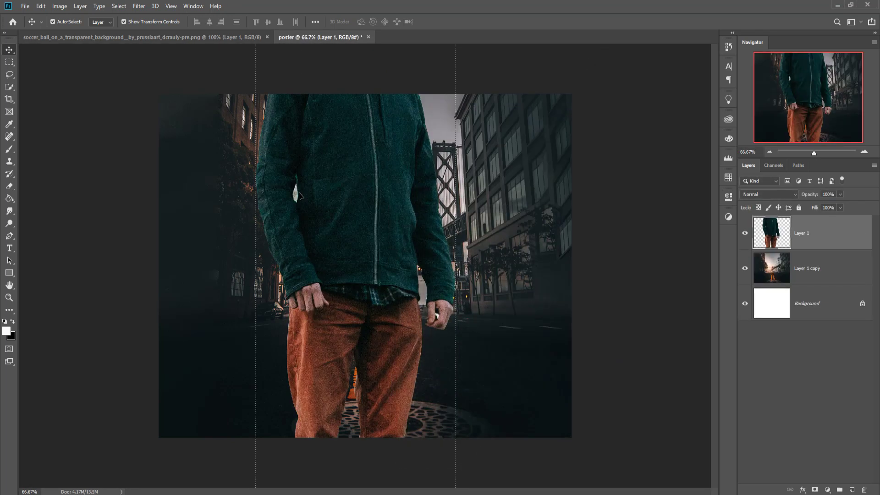
Select the white gap between the man's right sleeve and torso with the Lasso tool, delete it, and deselect
click(8, 76)
click(44, 76)
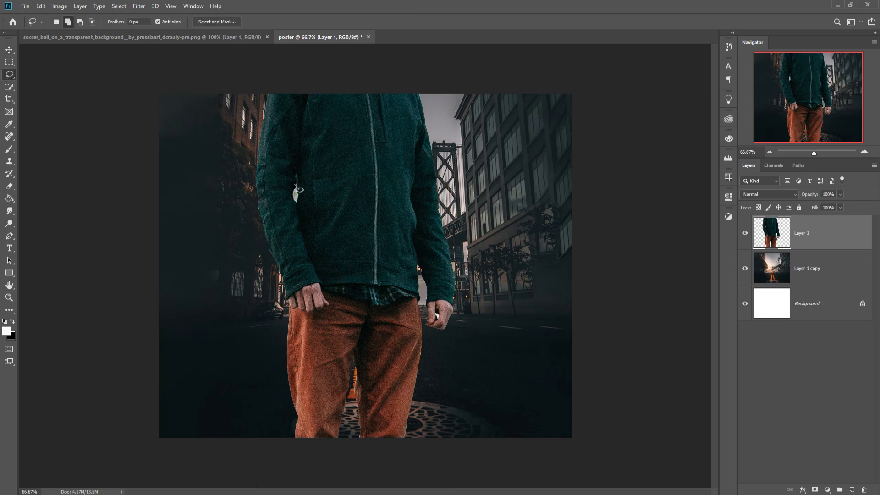
scroll(296, 192, up, 6)
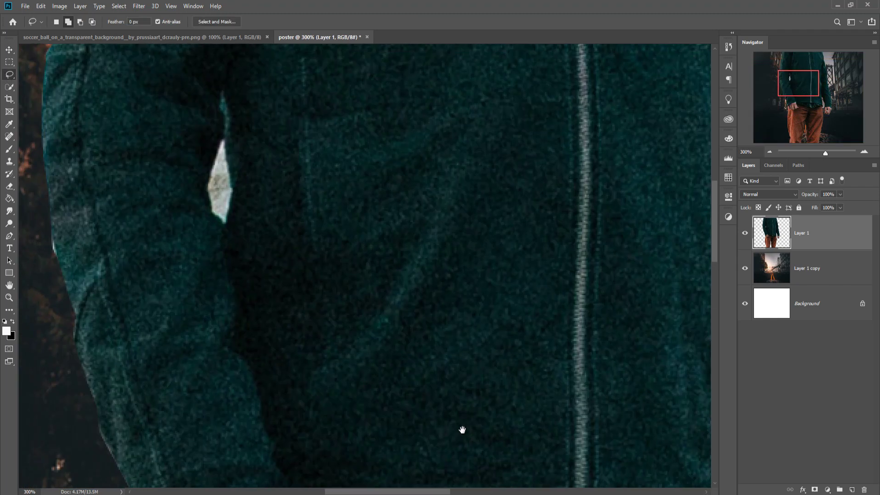
drag(374, 320, 395, 379)
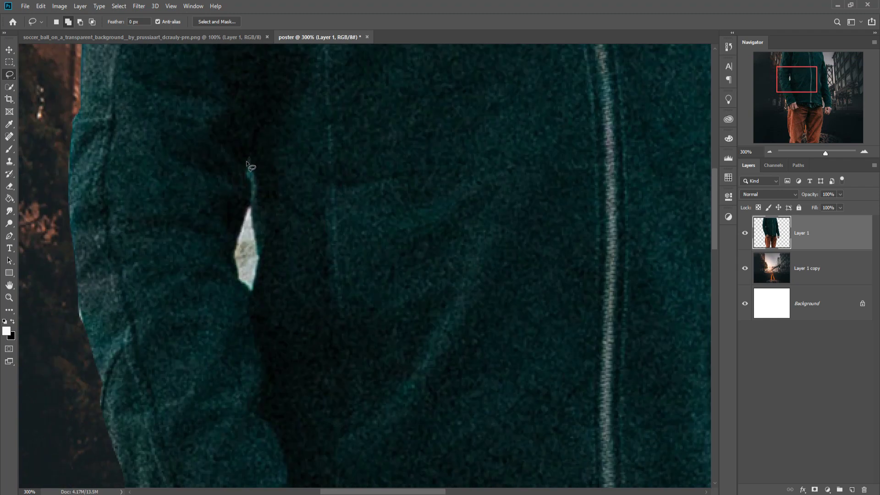
mouse_move(245, 172)
mouse_down()
mouse_move(233, 260)
mouse_move(248, 294)
mouse_move(260, 258)
mouse_move(250, 159)
mouse_up()
key(Delete)
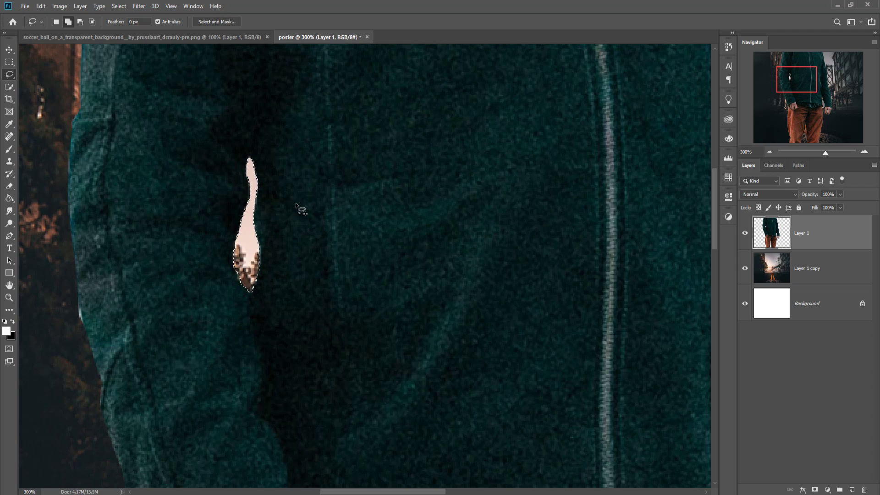
click(9, 50)
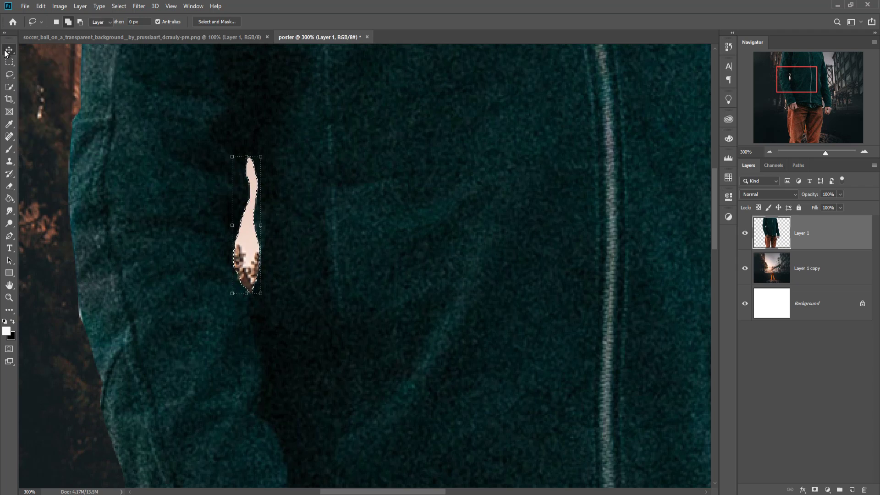
click(117, 7)
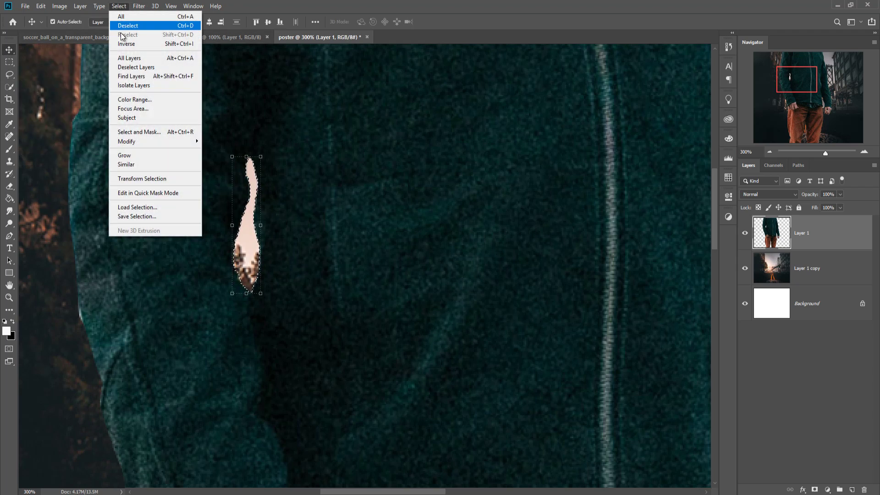
click(123, 26)
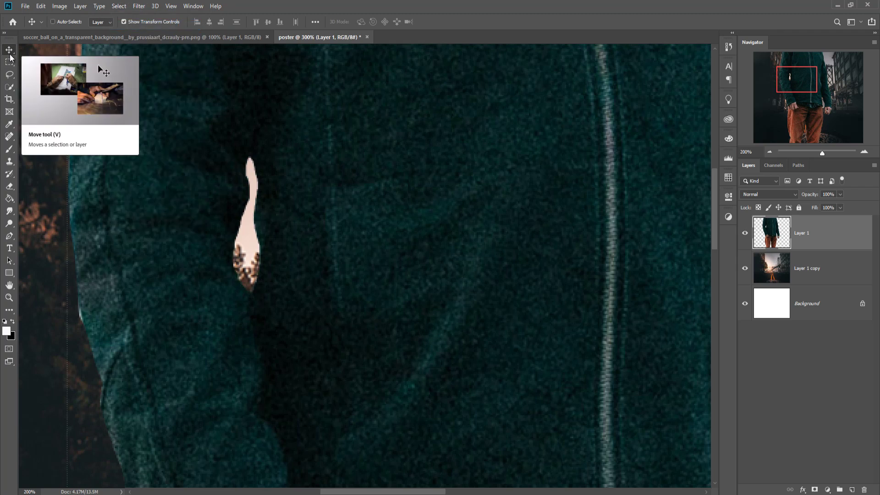
Scale the man down to 43.69%, stand him on the manhole cover, and make the Layer 1 copy layer active
key(ctrl+0)
key(ctrl+minus)
key(ctrl+minus)
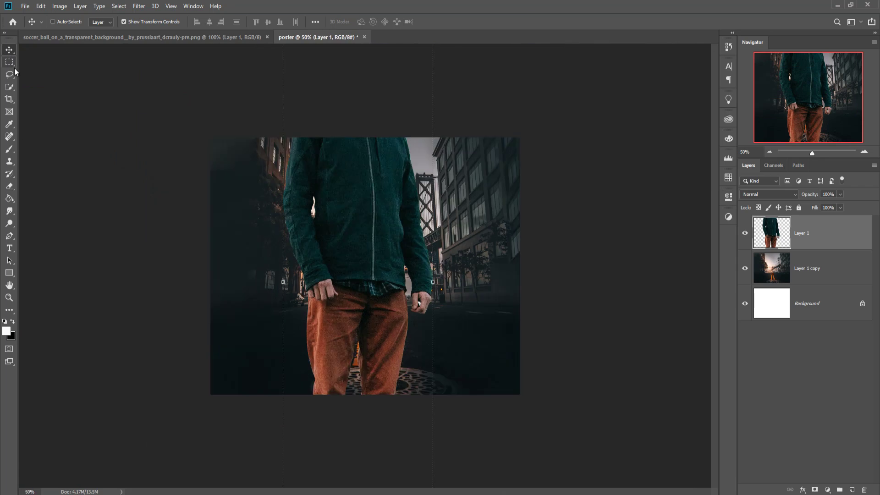
drag(407, 104, 382, 221)
drag(354, 285, 371, 248)
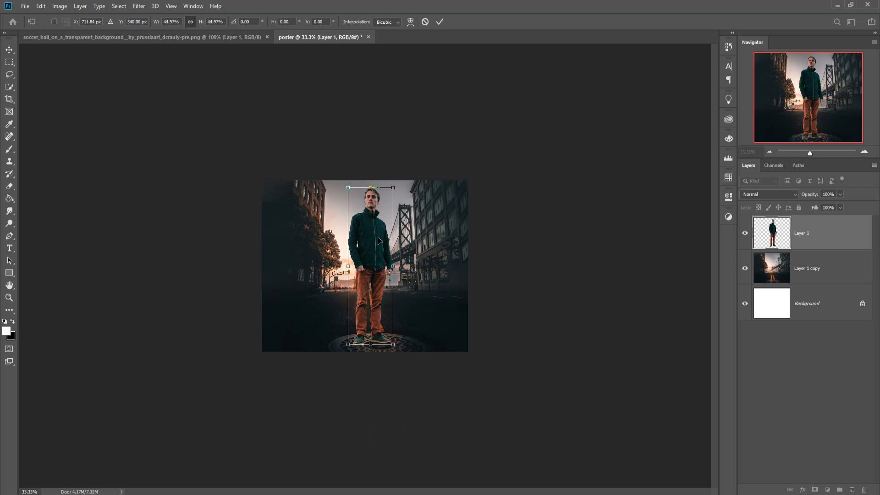
drag(394, 187, 392, 192)
drag(371, 285, 369, 282)
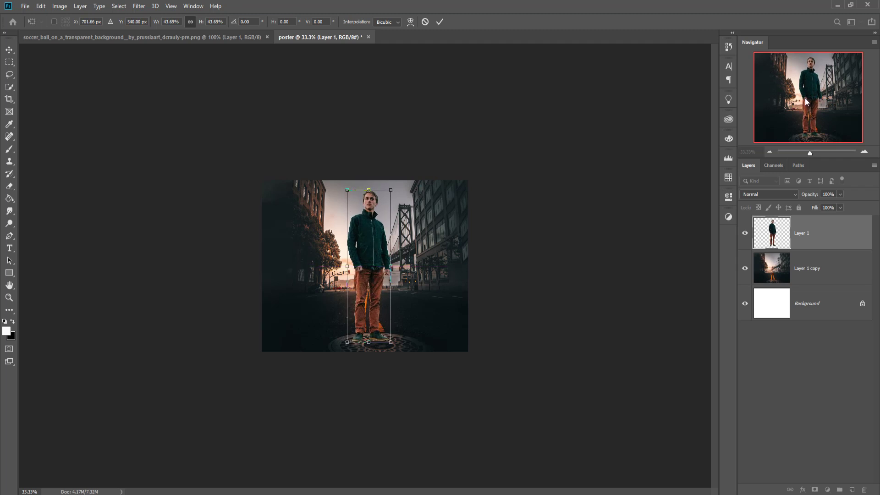
key(ctrl+plus)
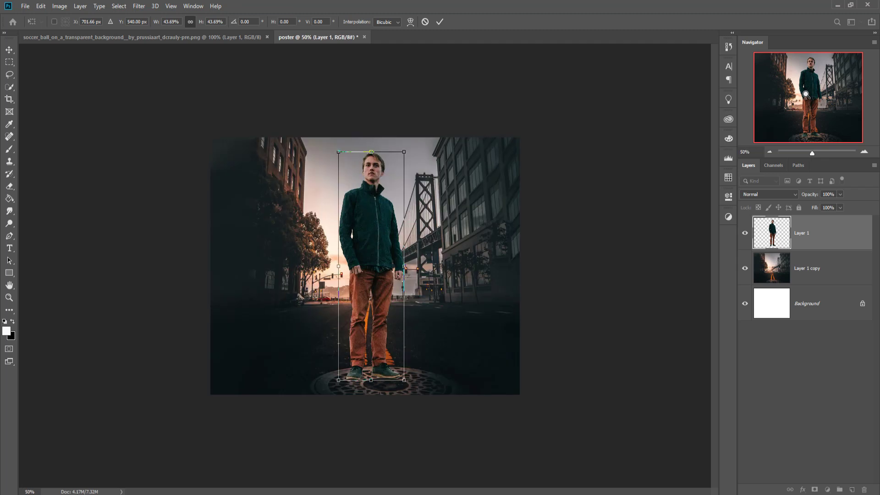
key(ctrl+plus)
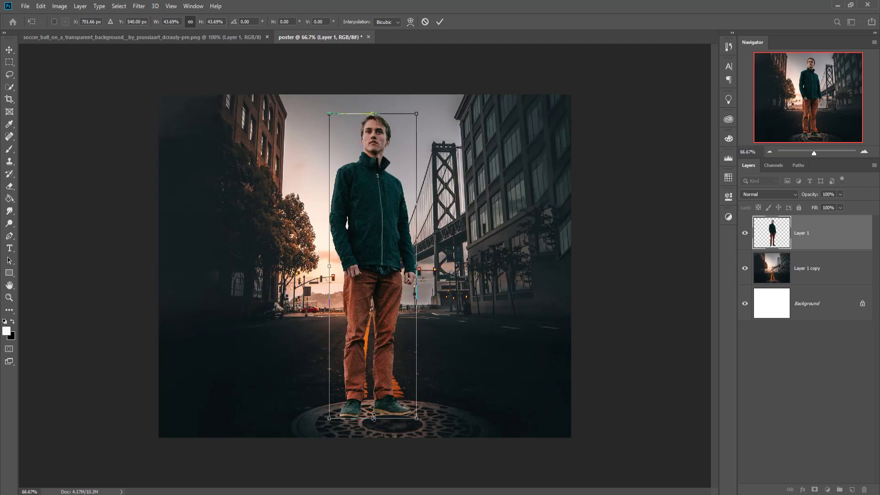
click(805, 265)
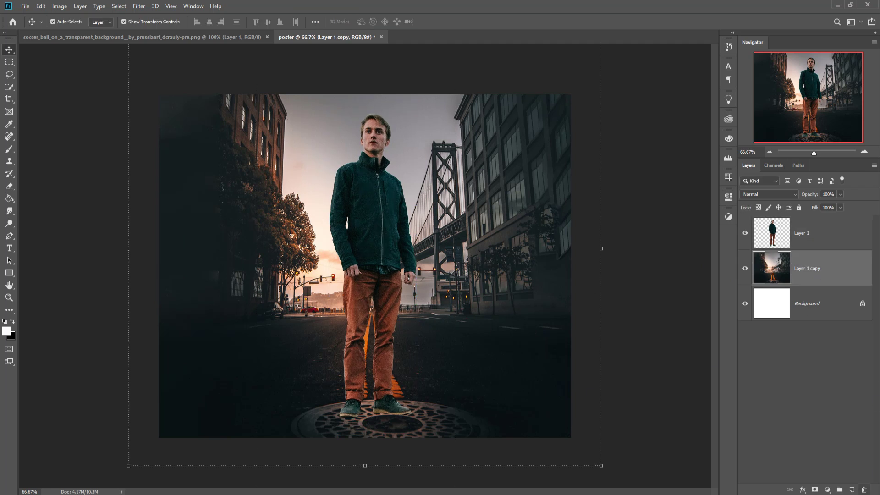
Add a new layer above Layer 1 copy and set the Brush tool to black at 100% opacity
click(852, 489)
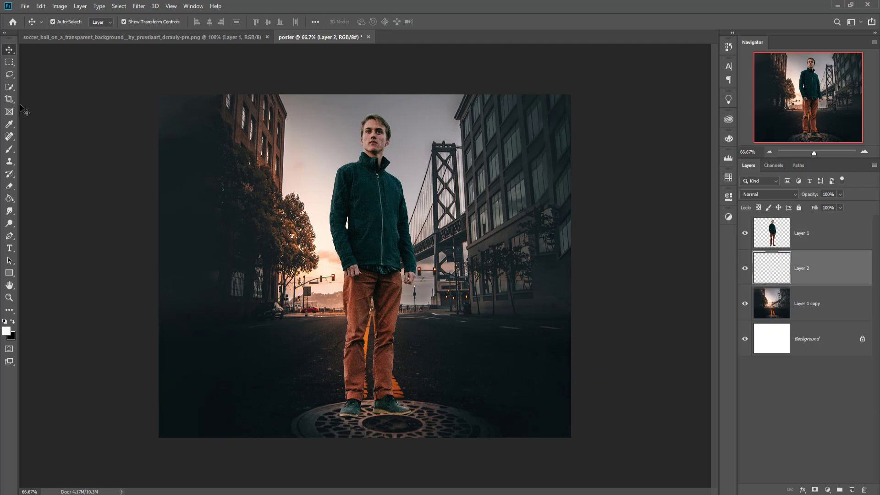
click(9, 150)
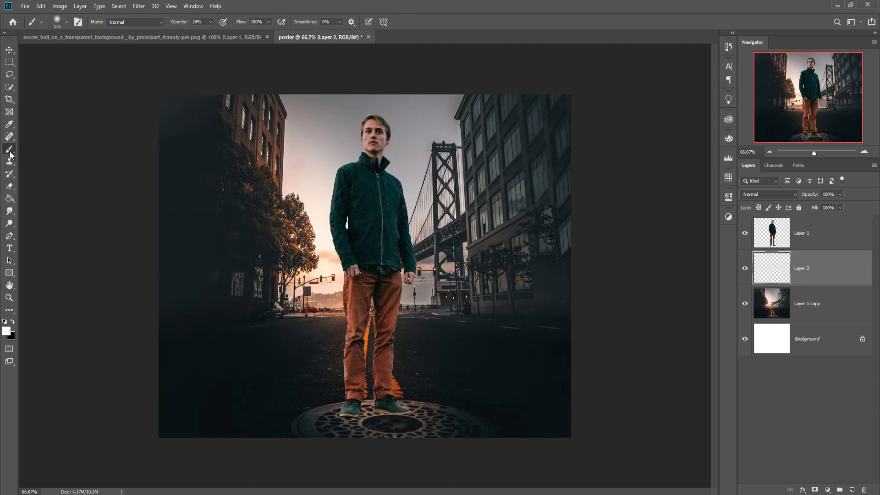
click(13, 322)
click(210, 22)
key(0)
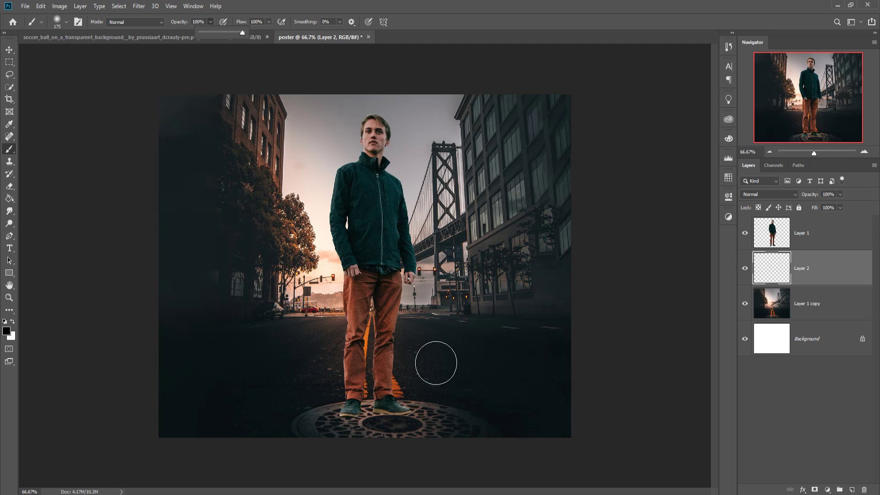
Try a soft black brush dab flattened into a shadow under the man's feet, and delete its layer
click(436, 363)
click(11, 50)
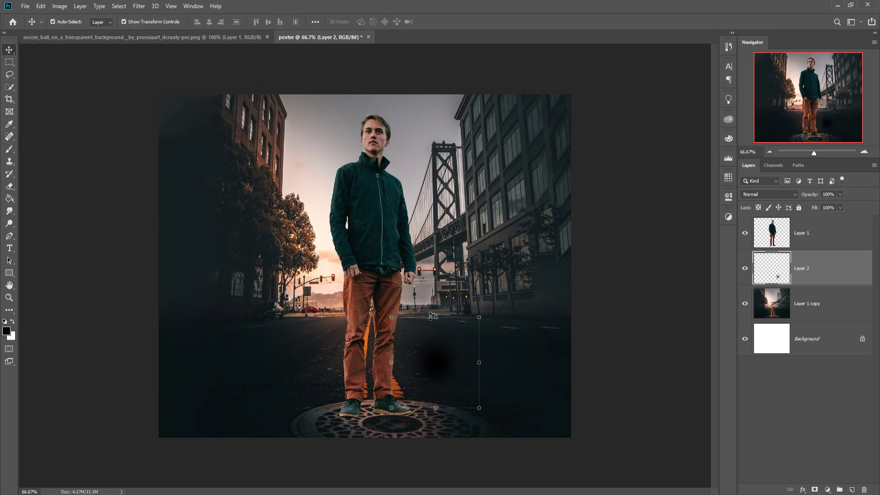
mouse_move(434, 316)
mouse_down()
mouse_move(447, 382)
mouse_move(385, 421)
mouse_move(354, 424)
mouse_up()
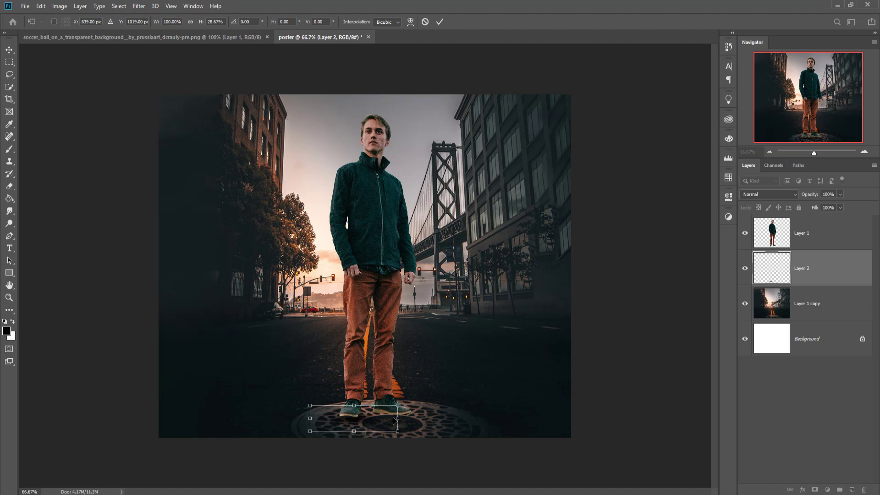
drag(398, 418, 421, 418)
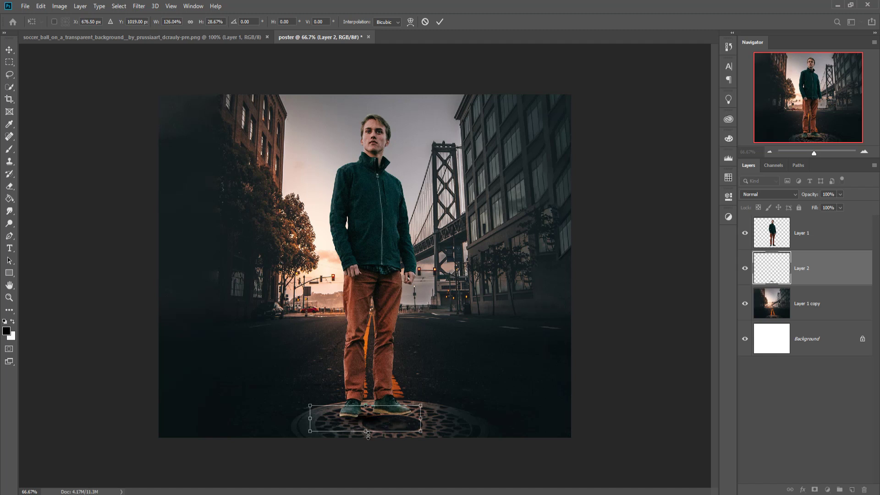
mouse_move(365, 433)
mouse_down()
mouse_move(375, 422)
mouse_move(363, 422)
mouse_up()
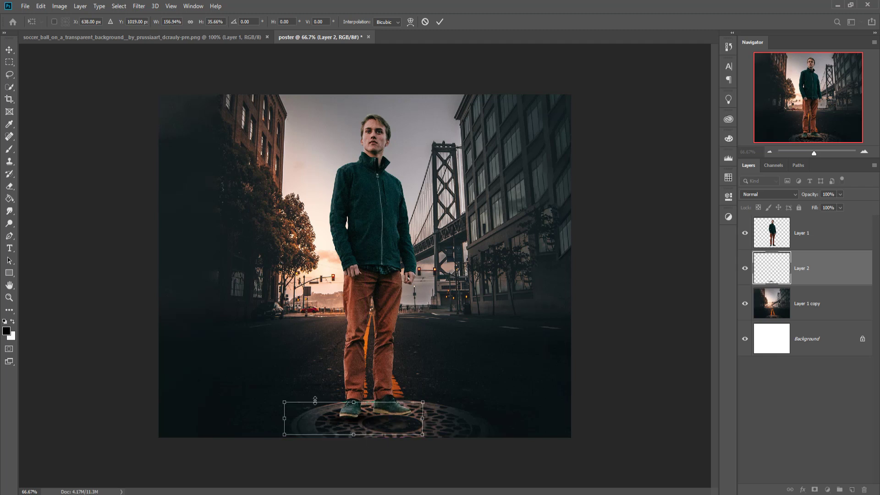
key(Return)
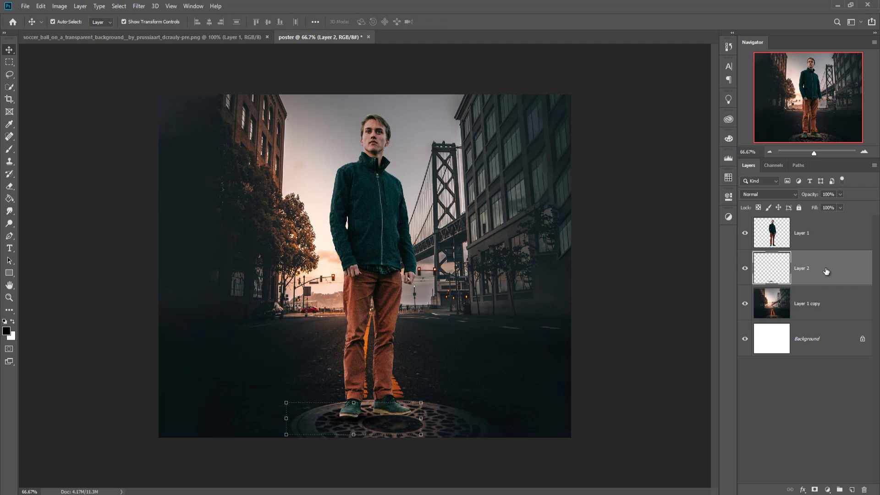
key(Delete)
Set the foreground colour to the near-black 030303
click(6, 334)
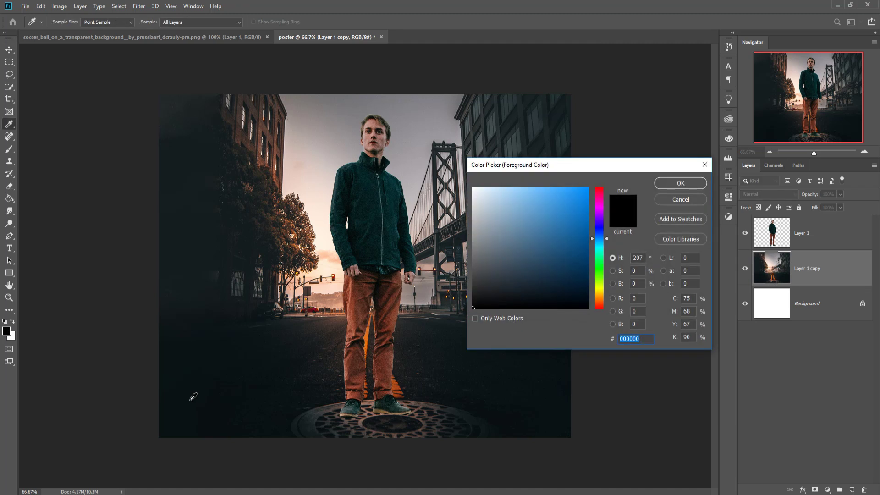
click(204, 379)
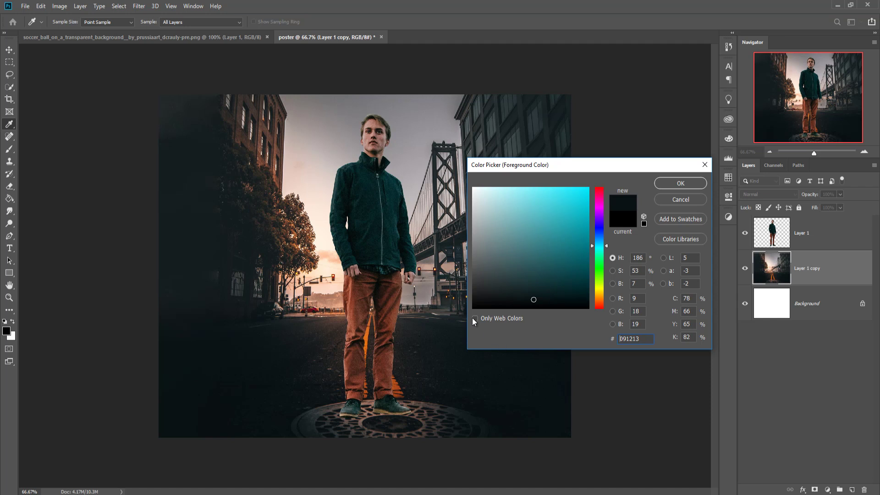
click(474, 307)
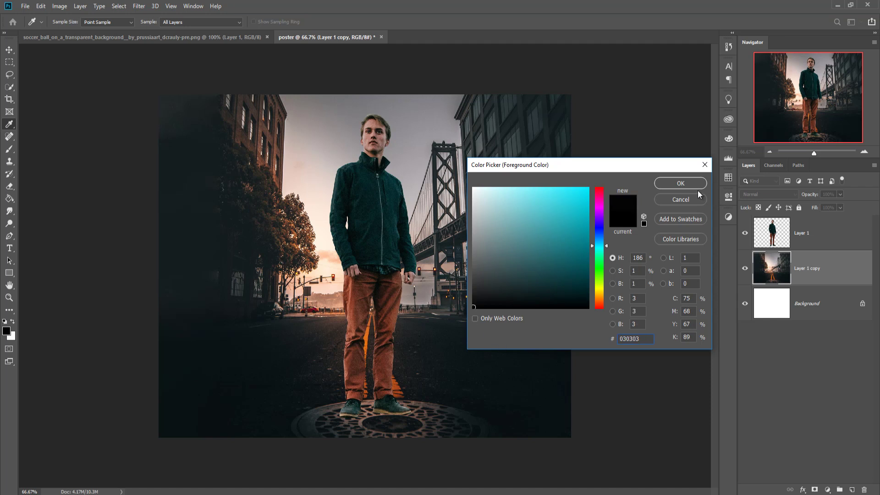
click(694, 185)
Add a new layer above Layer 1 copy and paint one soft near-black brush dab beside the man's legs
click(9, 149)
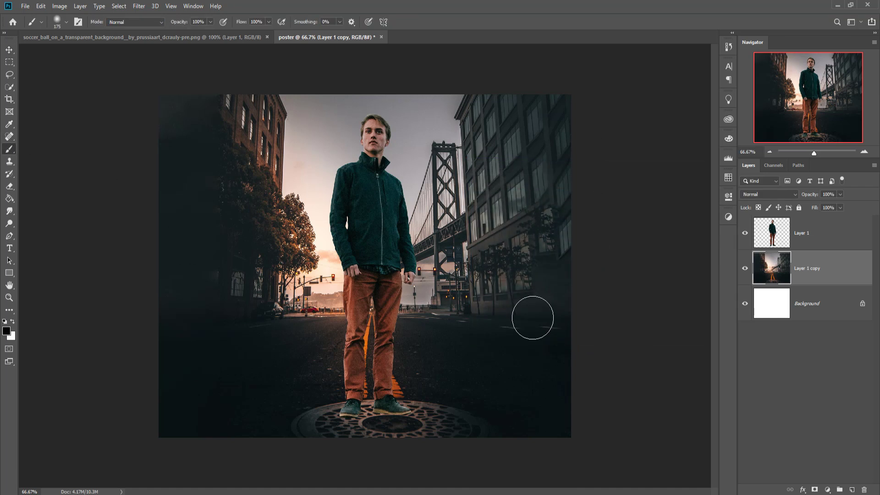
click(852, 489)
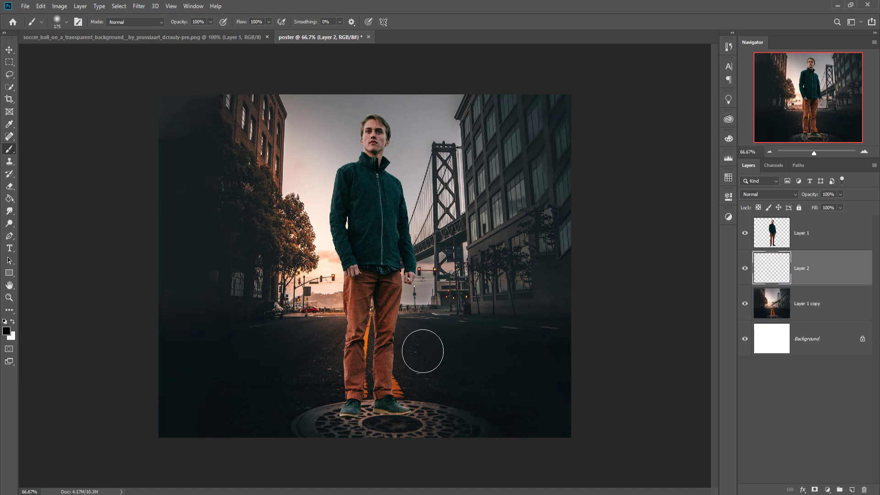
click(426, 349)
Transform the dark dab to 380.42% width and 101.40% height, centred under the man's feet as a ground shadow
click(10, 50)
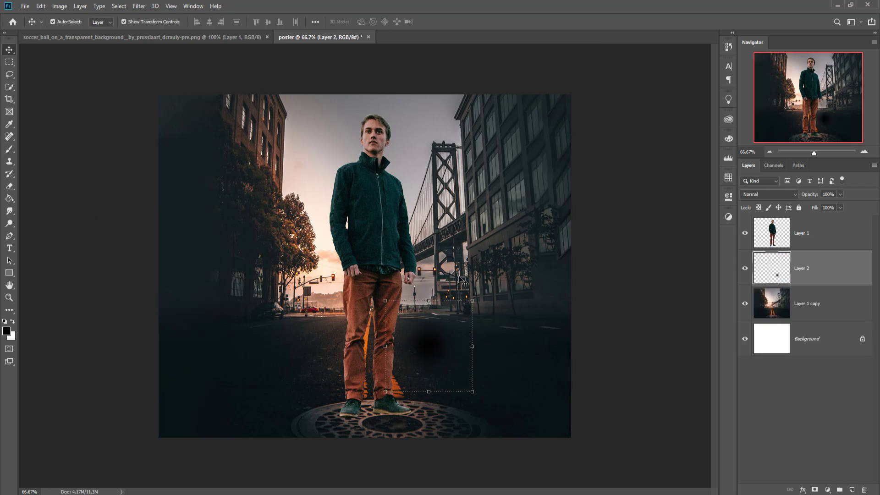
mouse_move(429, 300)
mouse_down()
mouse_move(429, 341)
mouse_move(431, 272)
mouse_move(425, 361)
mouse_move(341, 419)
mouse_move(356, 420)
mouse_up()
drag(419, 421, 543, 412)
drag(445, 411, 392, 417)
drag(503, 420, 546, 418)
drag(250, 419, 214, 418)
drag(382, 421, 375, 423)
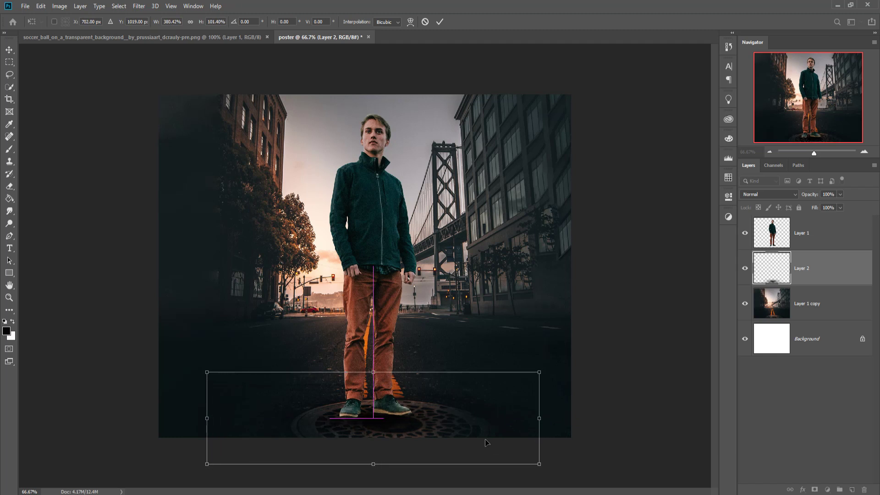
key(Up)
key(Up)
key(Up)
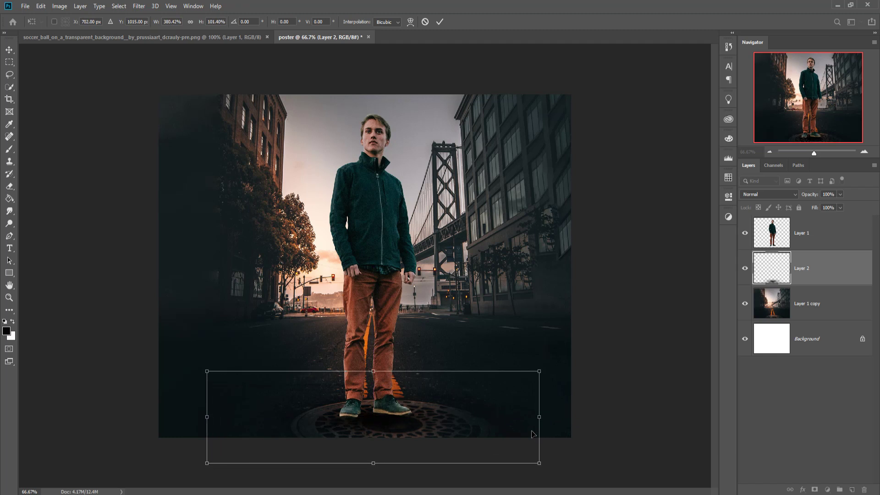
click(441, 22)
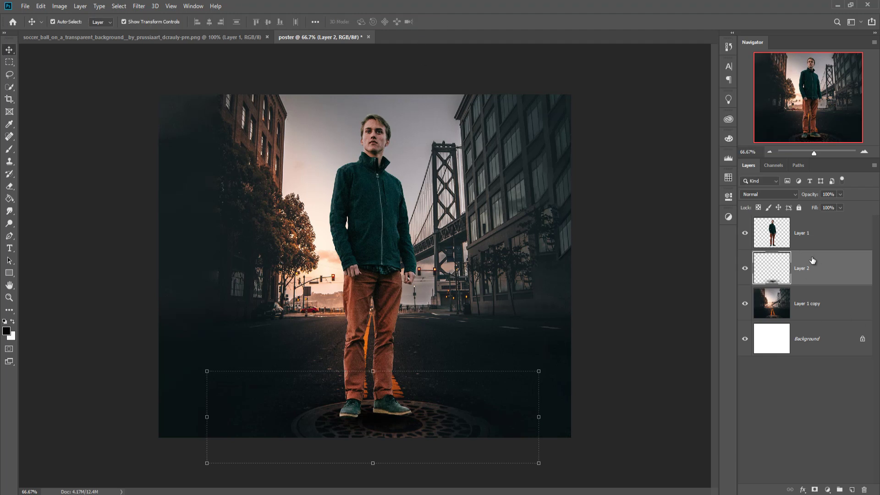
Select Layer 1 and Layer 2 together, scale them to 93.62%, and place the man with his shadow on the manhole cover
click(815, 235)
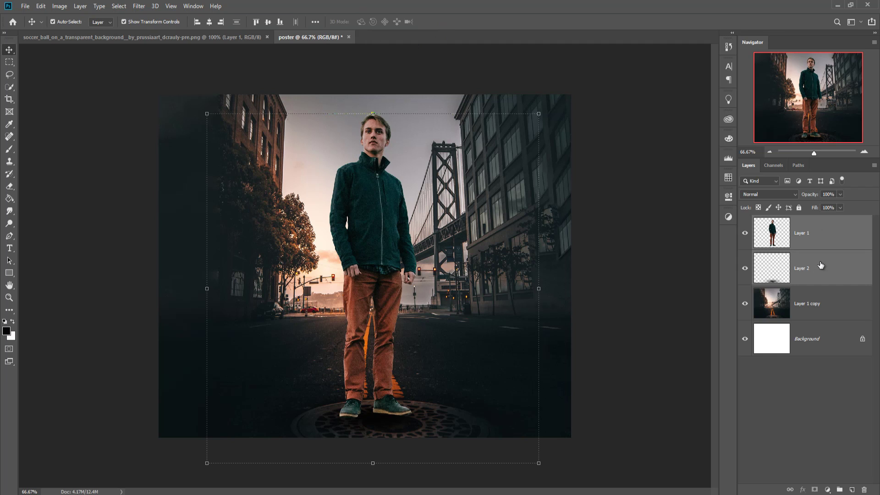
click(823, 263)
click(820, 230)
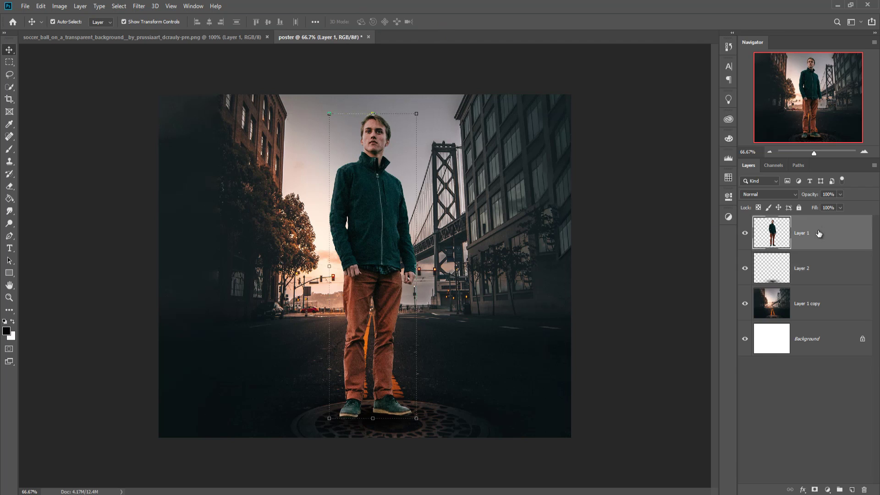
shift+click(819, 268)
drag(540, 114, 507, 149)
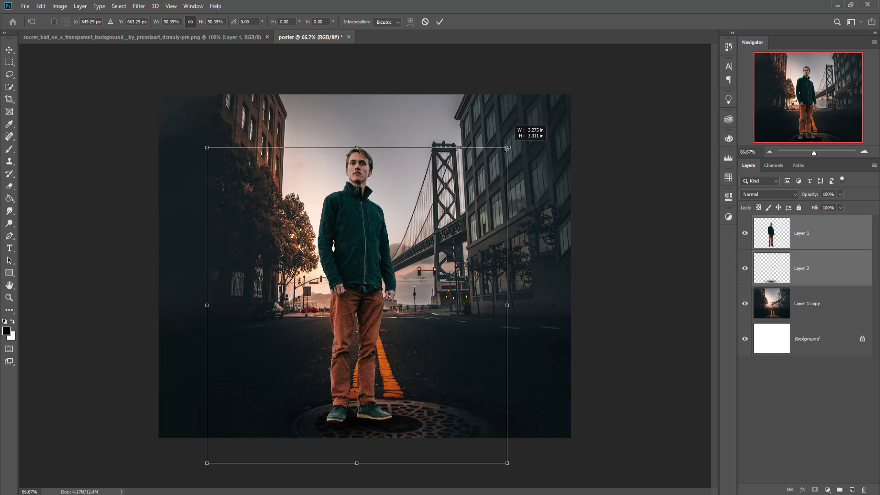
drag(365, 296, 383, 283)
drag(529, 128, 541, 117)
drag(416, 278, 404, 278)
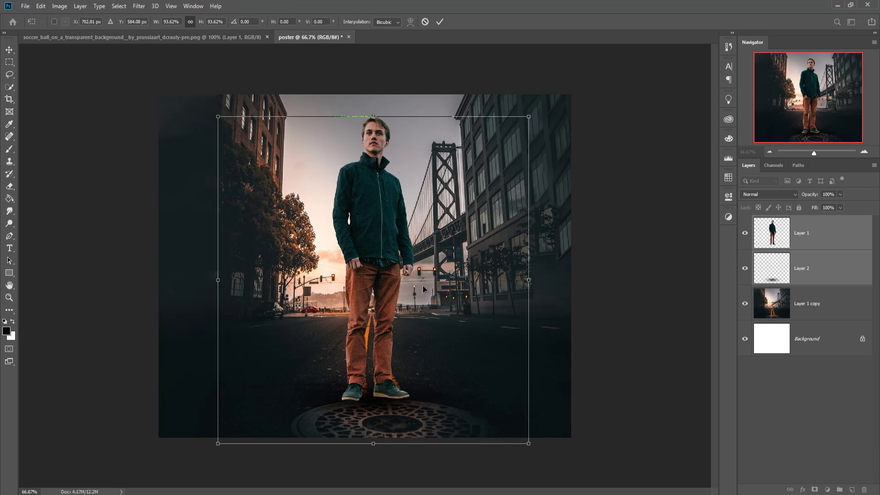
mouse_move(382, 297)
mouse_down()
mouse_move(386, 320)
mouse_move(385, 309)
mouse_up()
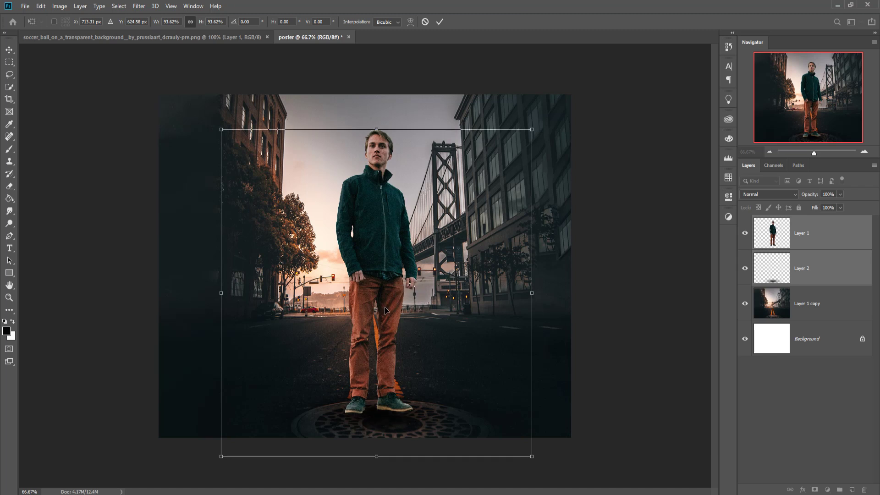
click(439, 22)
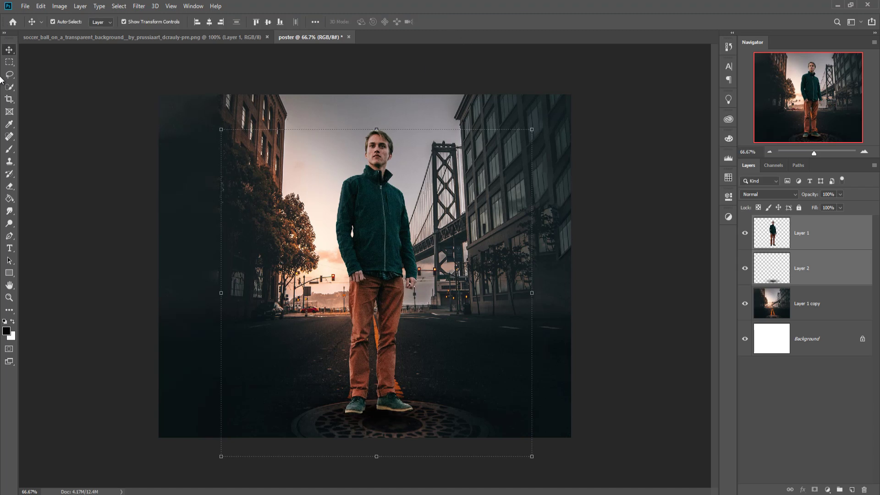
Add a new layer above Layer 1 and fill it with 50% Gray in Normal mode at 100% opacity
click(817, 238)
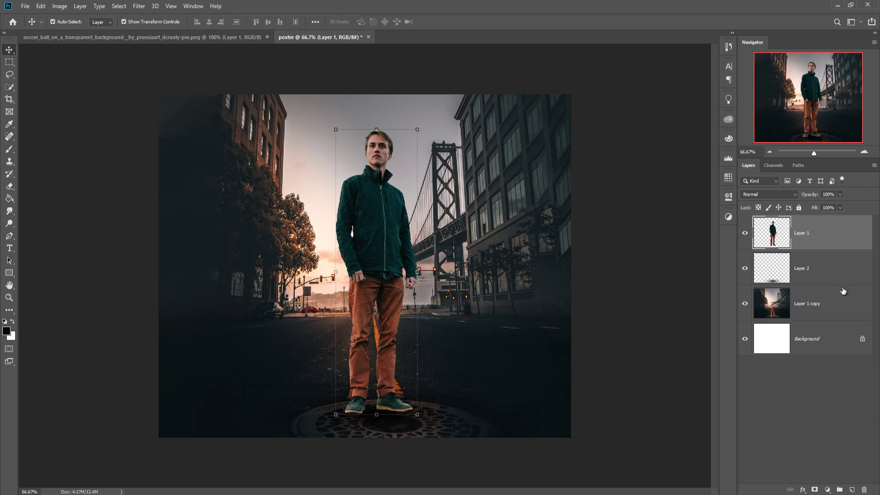
click(852, 490)
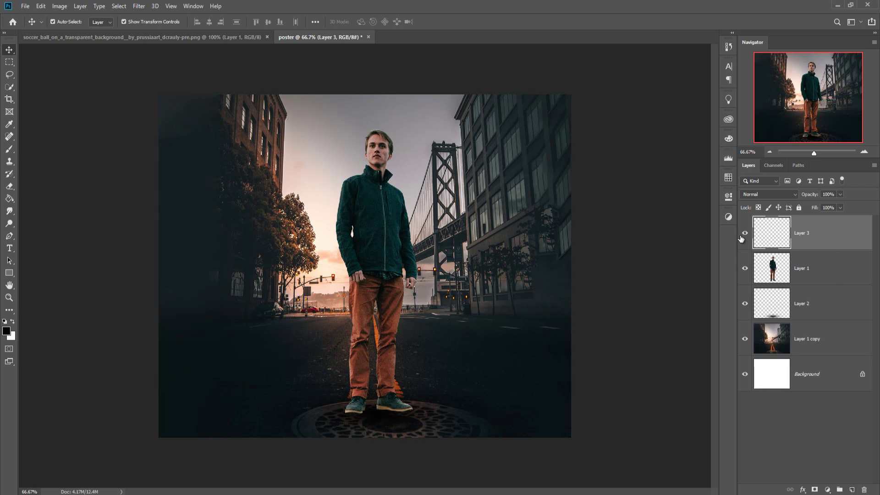
click(9, 149)
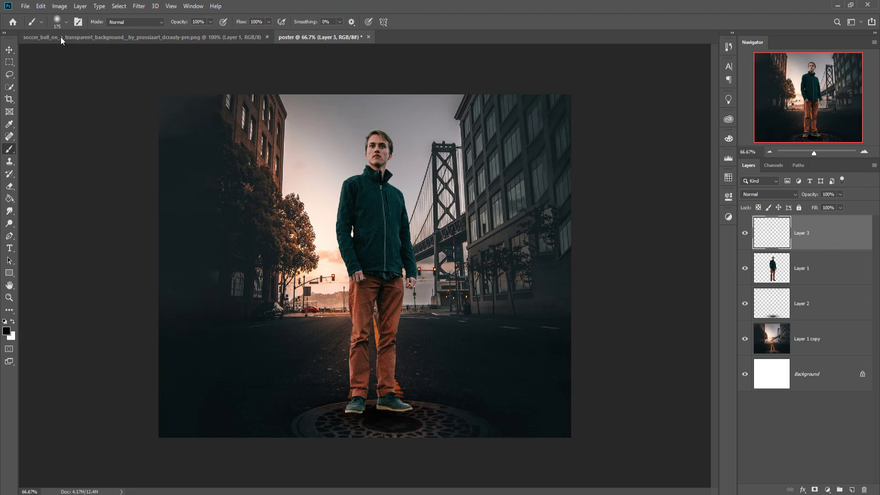
click(41, 7)
click(51, 157)
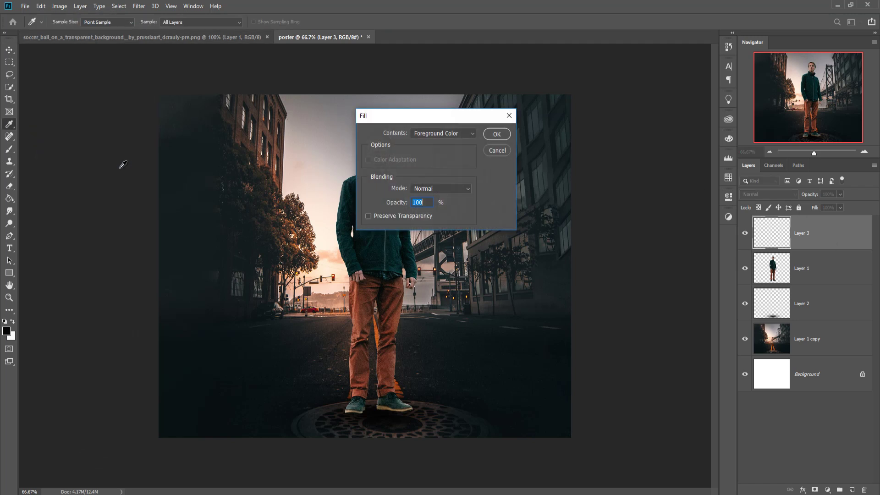
click(463, 132)
click(456, 216)
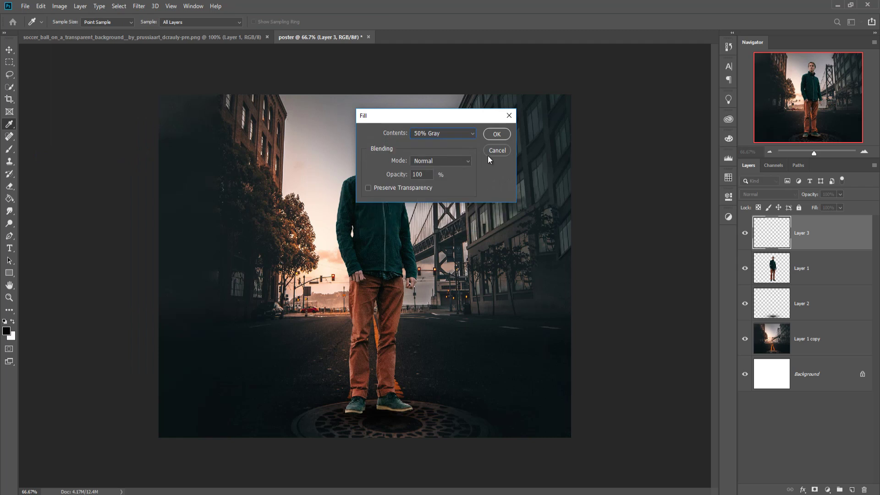
key(Return)
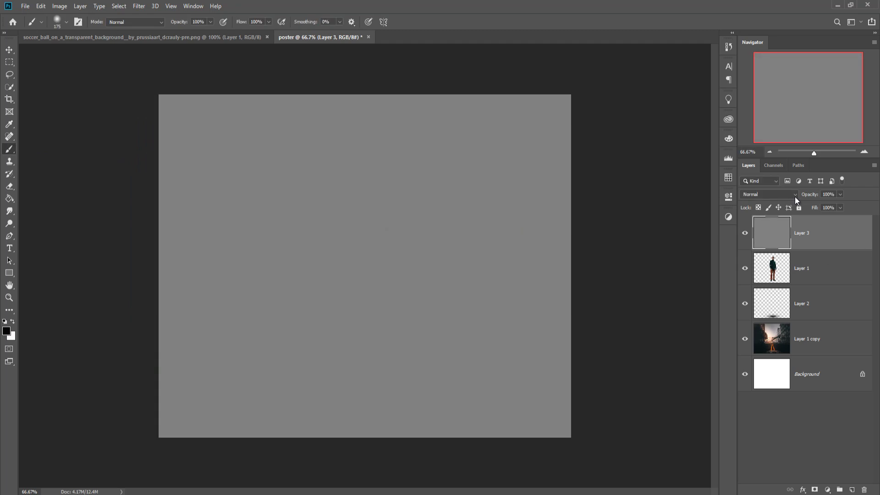
Set the gray layer's blend mode to Overlay and clip it to the man's layer
click(794, 197)
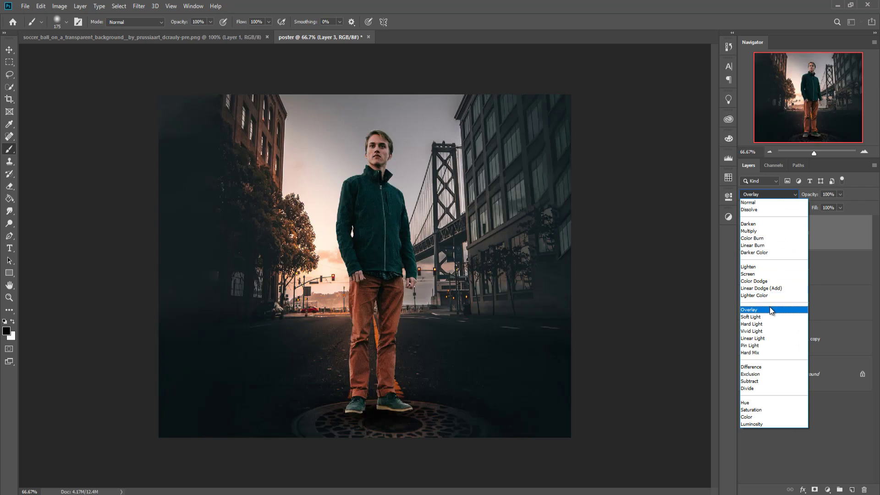
click(770, 310)
right_click(813, 219)
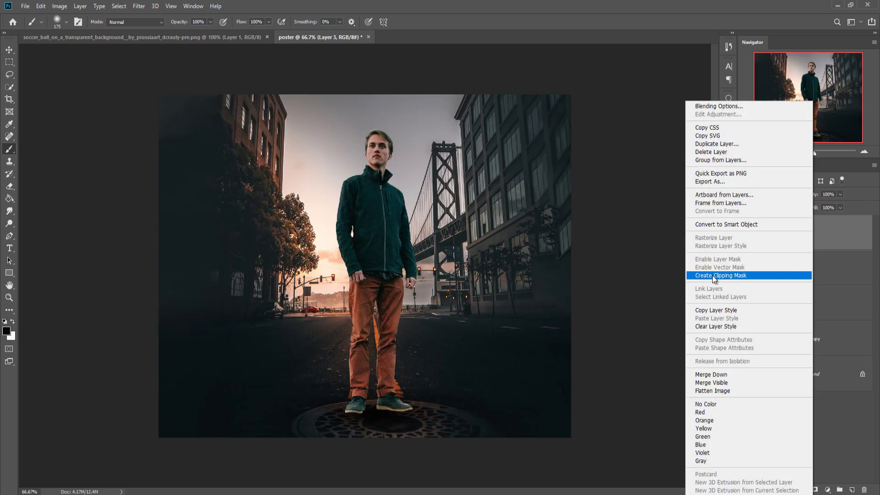
click(756, 275)
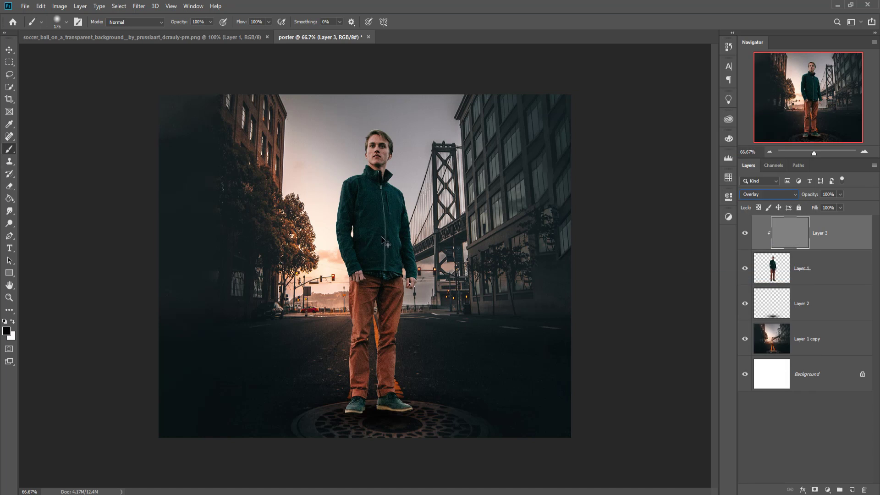
Paint white rim highlights along both outer edges of the man's jacket and trousers on Layer 3 with a small soft brush
key(ctrl+plus)
key(ctrl+plus)
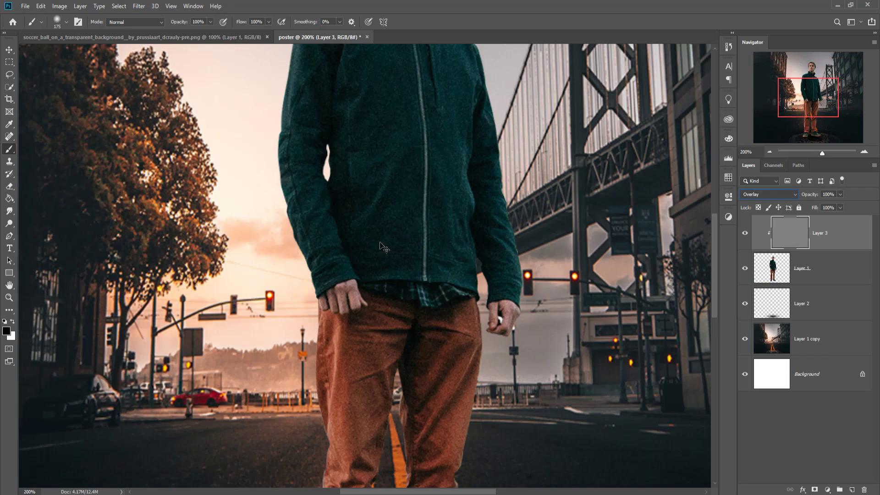
key(ctrl+minus)
click(13, 322)
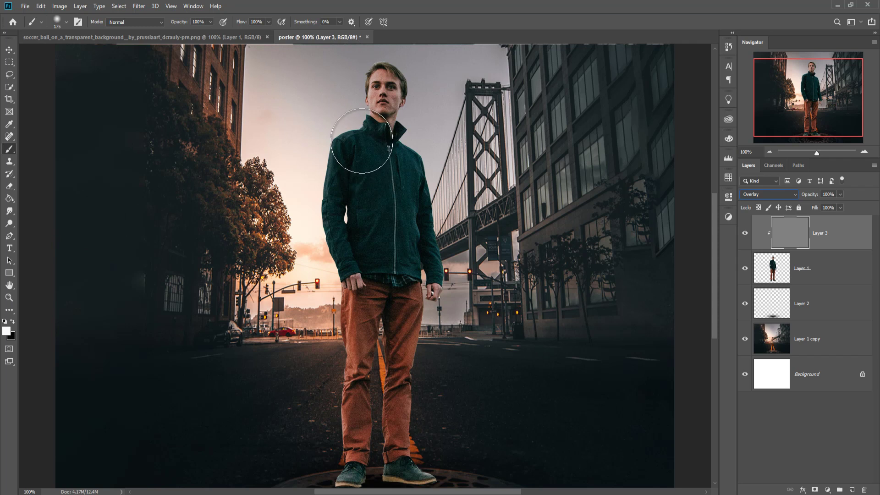
click(331, 116)
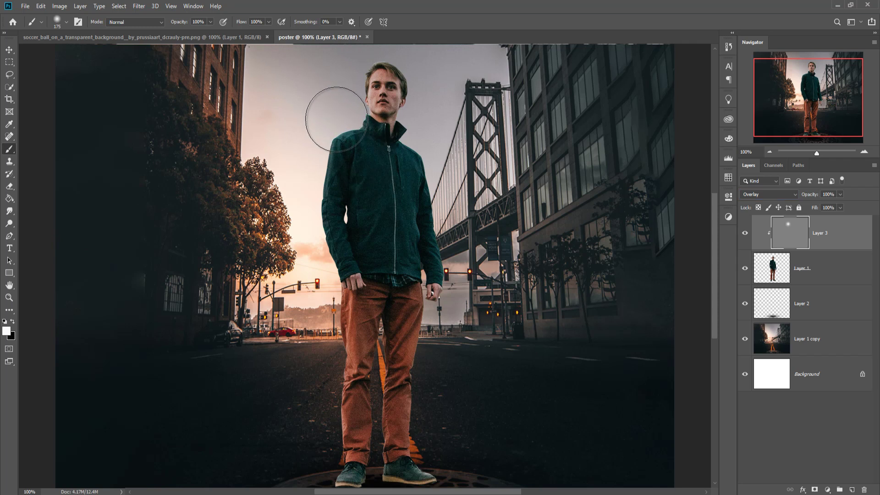
key(bracketleft)
key(bracketleft)
key(bracketleft)
key(bracketleft)
key(bracketleft)
key(bracketleft)
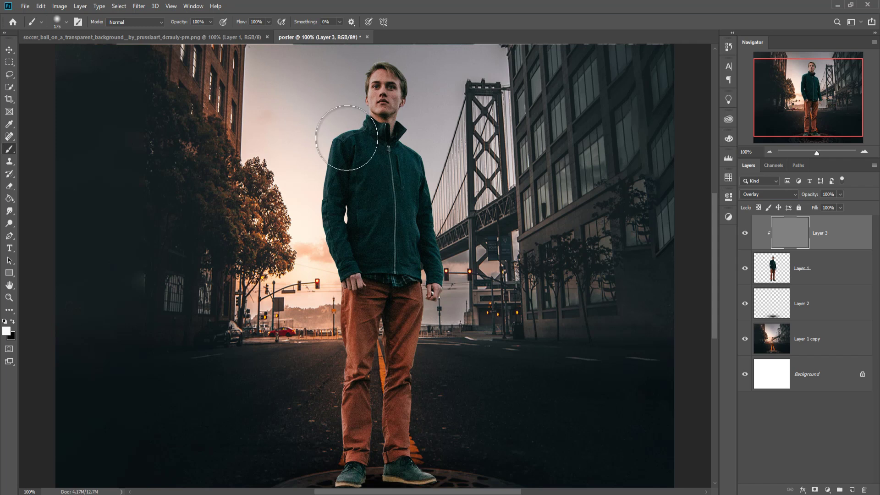
key(bracketleft)
key(bracketleft)
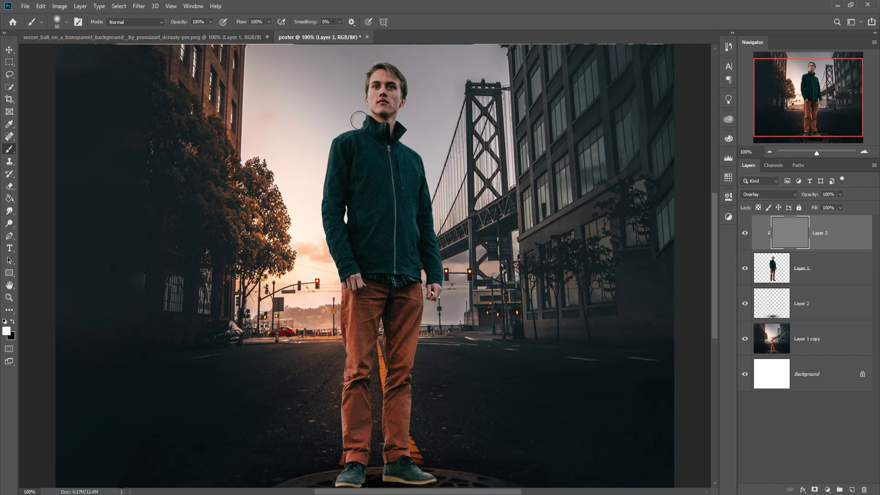
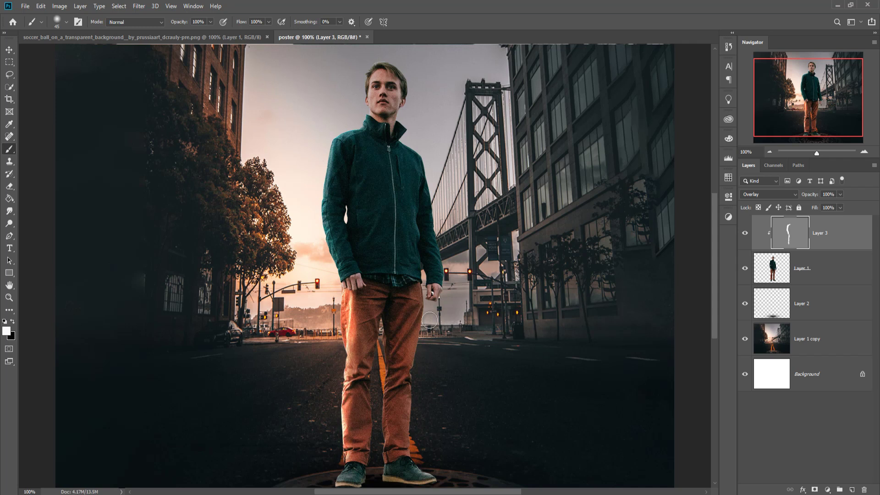
drag(424, 306, 418, 455)
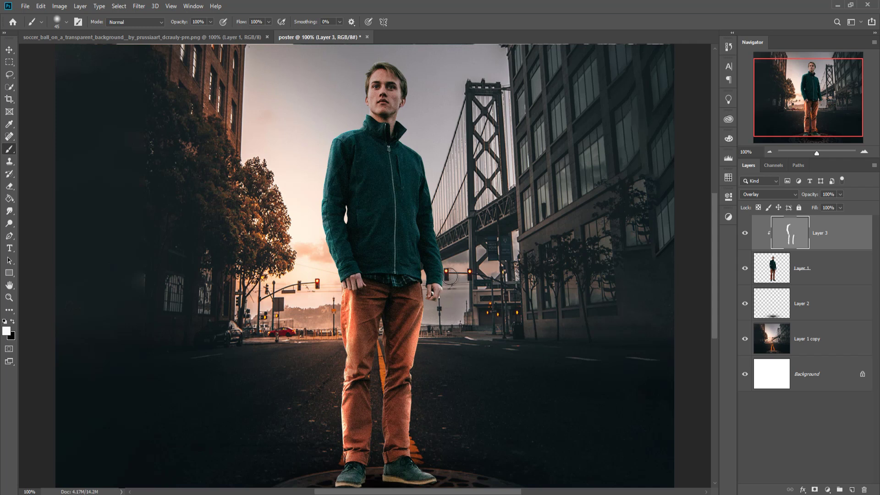
drag(430, 161, 452, 287)
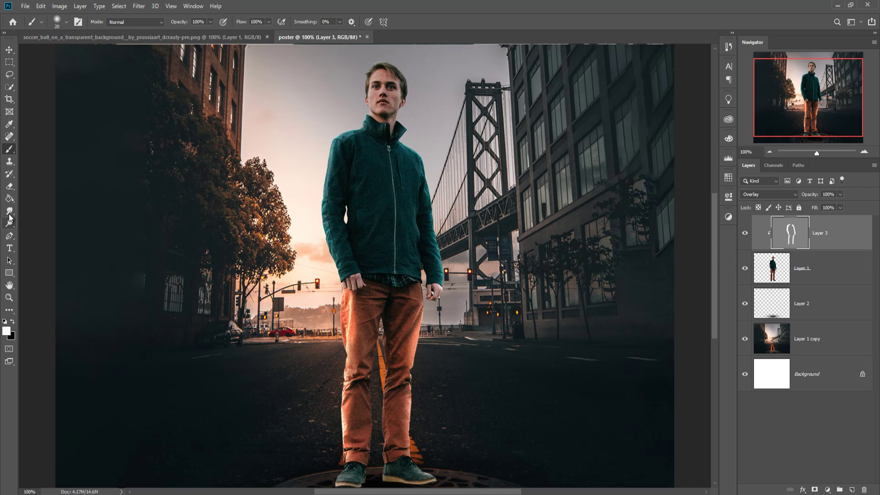
Dodge the midtones of the man's jacket, trousers and face on Layer 3 with a 30 px brush at 39% exposure
right_click(14, 229)
click(28, 224)
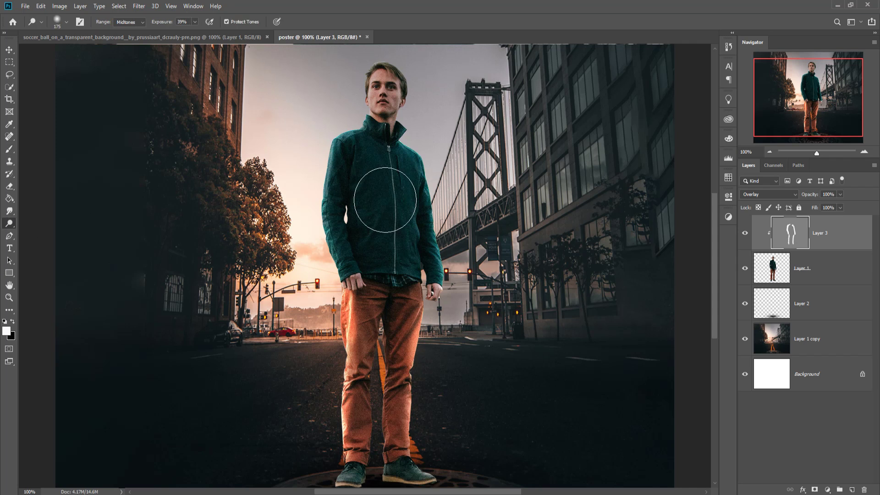
key(bracketleft)
key(bracketleft)
key(bracketleft)
key(bracketleft)
key(bracketleft)
key(bracketleft)
key(bracketleft)
key(bracketleft)
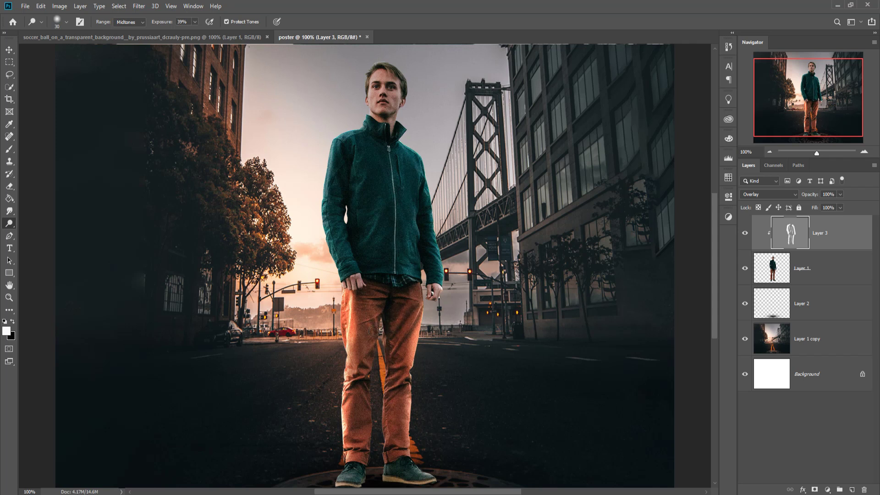
mouse_move(373, 331)
mouse_down()
mouse_move(357, 402)
mouse_move(363, 448)
mouse_up()
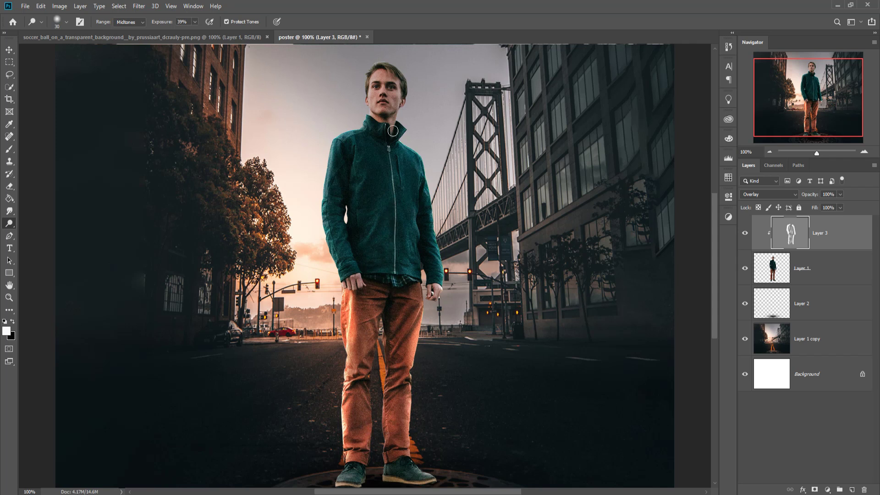
mouse_move(397, 99)
mouse_down()
mouse_move(389, 117)
mouse_move(372, 89)
mouse_move(374, 117)
mouse_up()
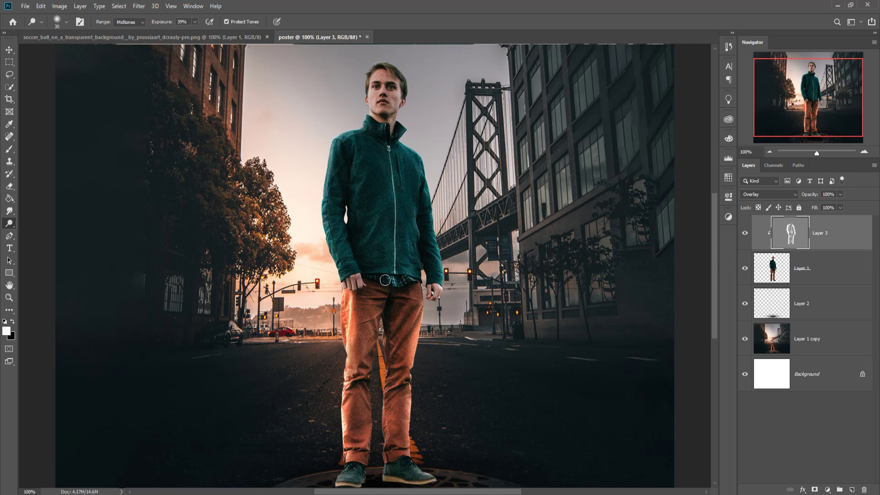
key(ctrl+minus)
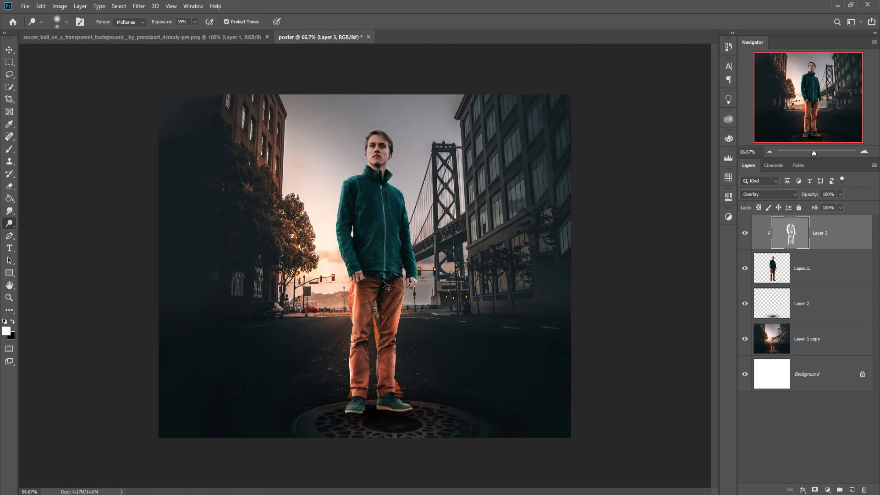
Burn the midtones over the man's shoes on Layer 3 with a 150 px brush at 12% exposure
click(10, 228)
click(119, 305)
right_click(12, 224)
click(42, 230)
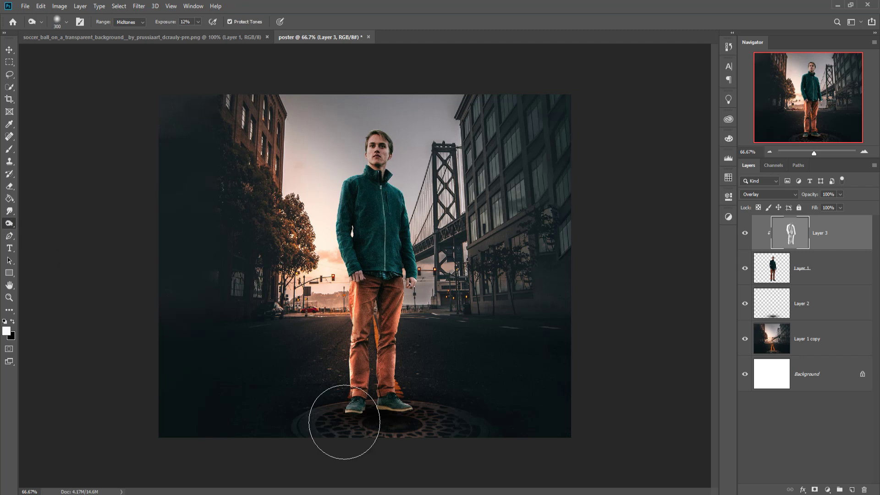
key(bracketleft)
key(bracketleft)
key(bracketleft)
key(bracketleft)
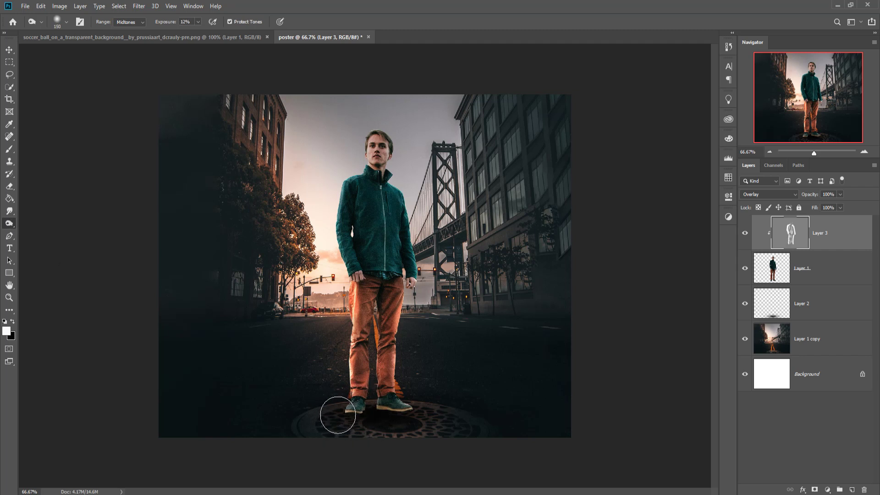
mouse_move(360, 411)
mouse_down()
mouse_move(459, 417)
mouse_move(432, 420)
mouse_move(438, 412)
mouse_move(386, 421)
mouse_up()
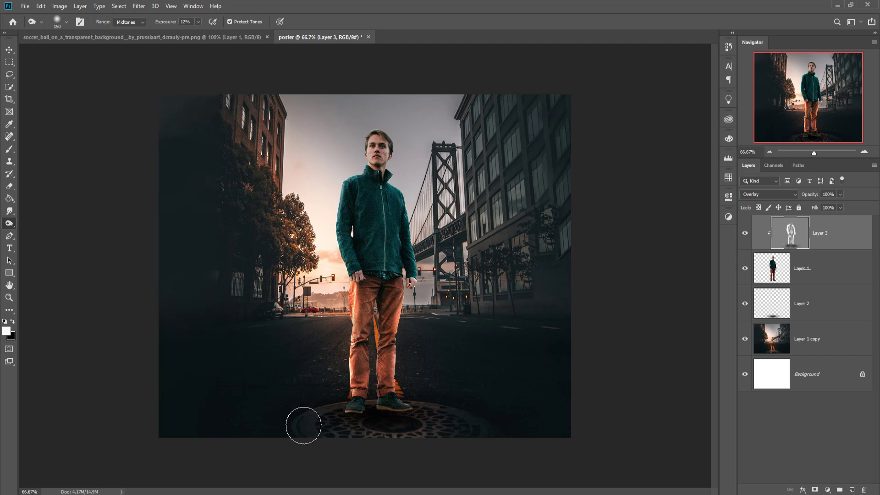
Transform the ground shadow on Layer 2 to 136.28% width and 88.56% height, centred under the man's feet
click(9, 50)
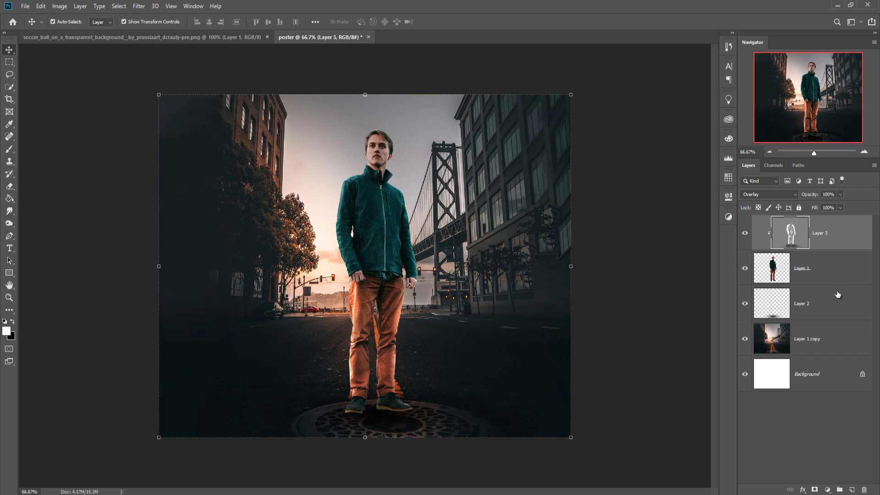
click(814, 306)
drag(222, 414, 109, 413)
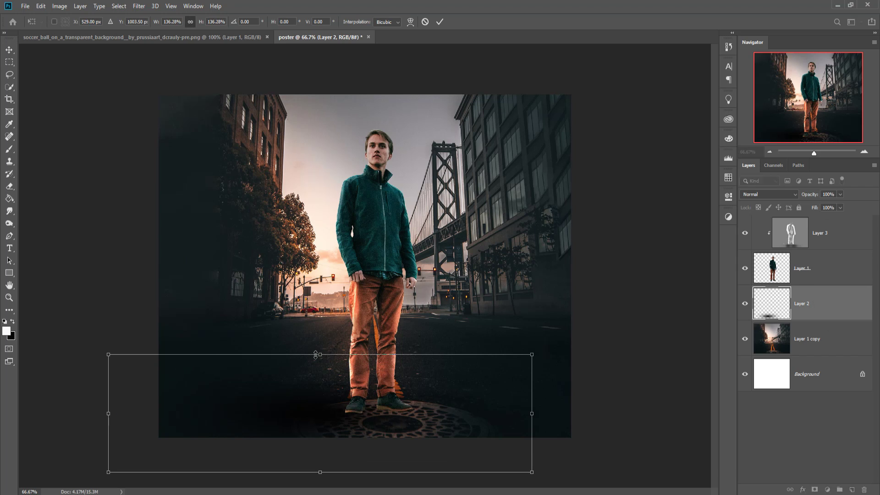
drag(321, 355, 320, 395)
drag(321, 429, 377, 409)
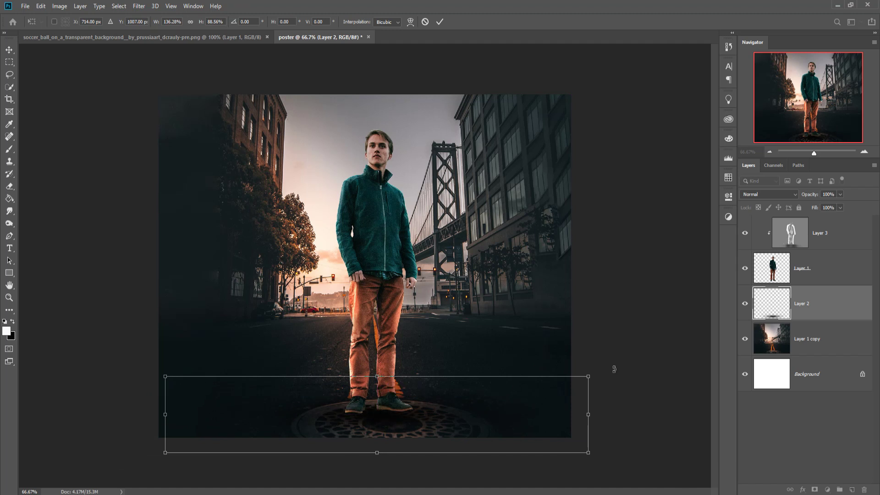
key(Left)
key(Left)
key(Left)
key(Left)
key(Left)
key(Left)
key(Left)
key(Left)
key(Left)
key(Return)
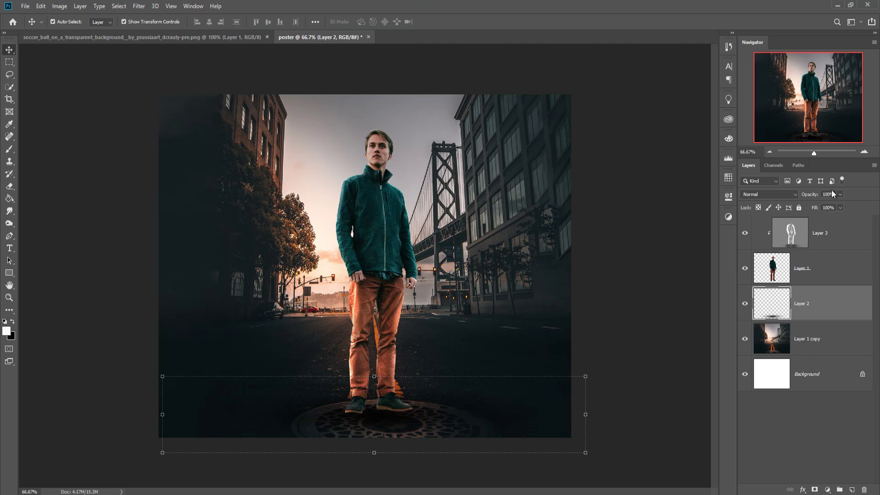
Duplicate the shadow layer, Layer 2, and set the copy's opacity to 39%
right_click(846, 295)
click(756, 143)
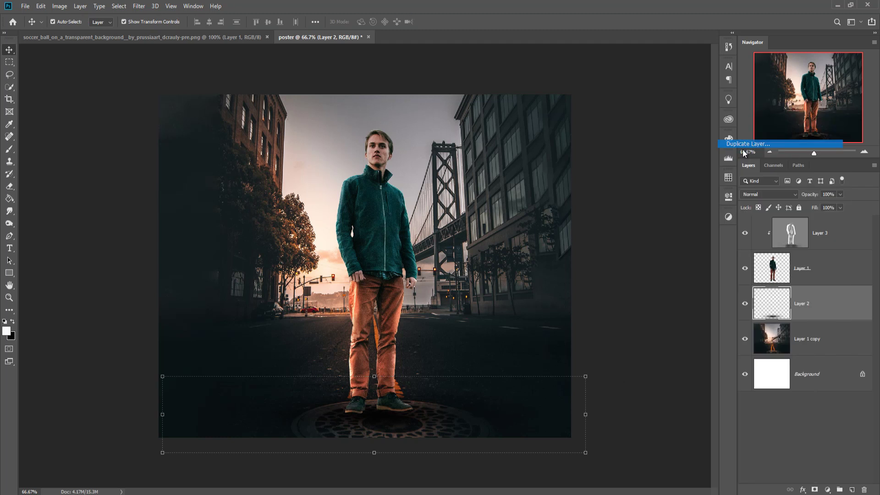
click(524, 144)
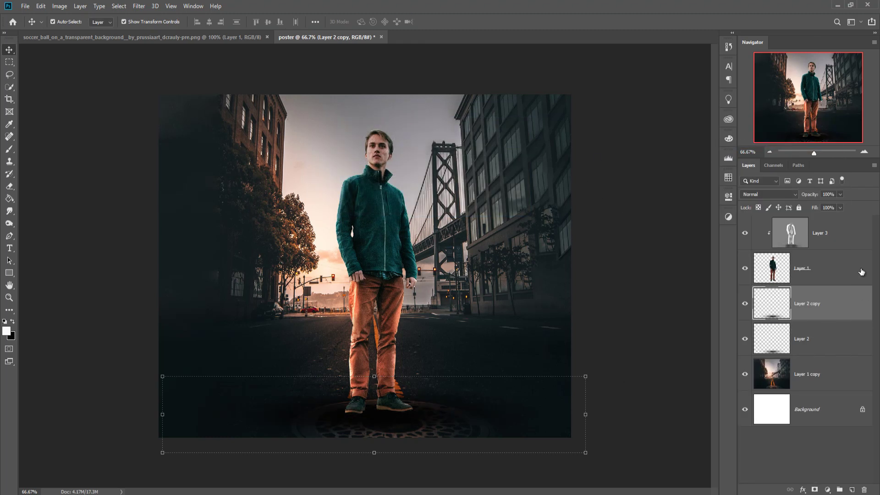
click(841, 194)
drag(841, 207, 838, 208)
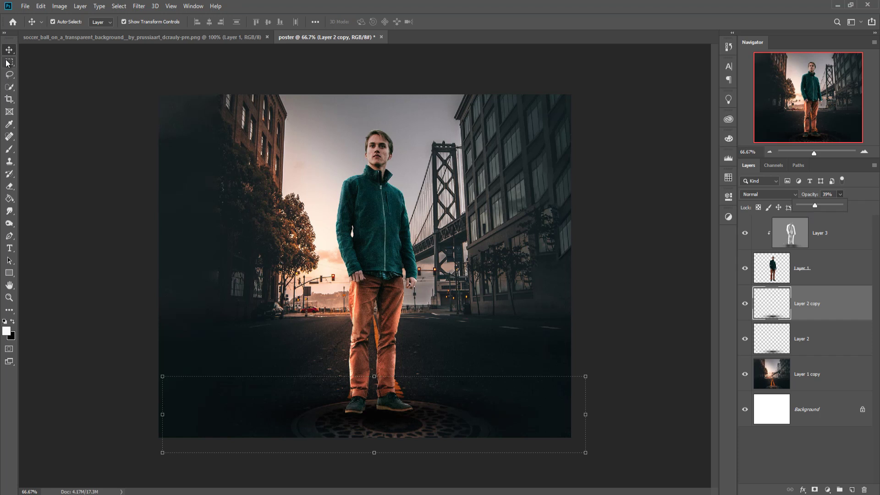
key(Return)
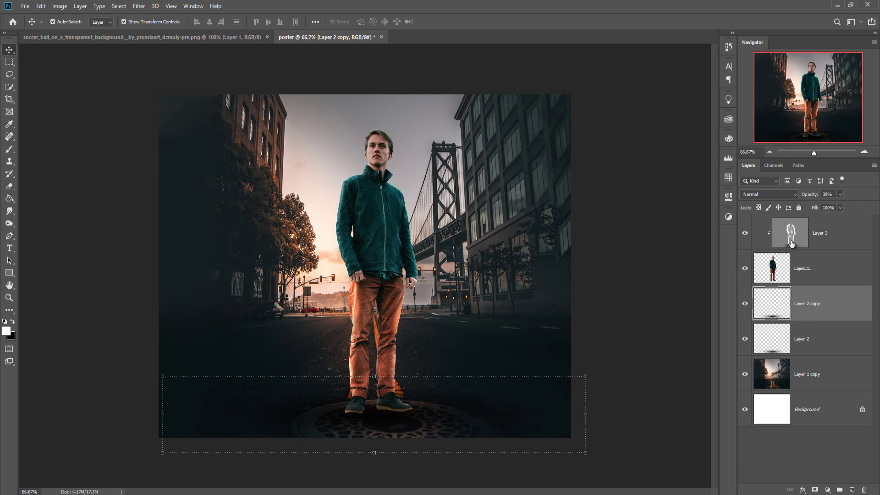
Copy the soccer ball from its own document into the poster above Layer 3 and close the ball document
click(820, 273)
click(834, 236)
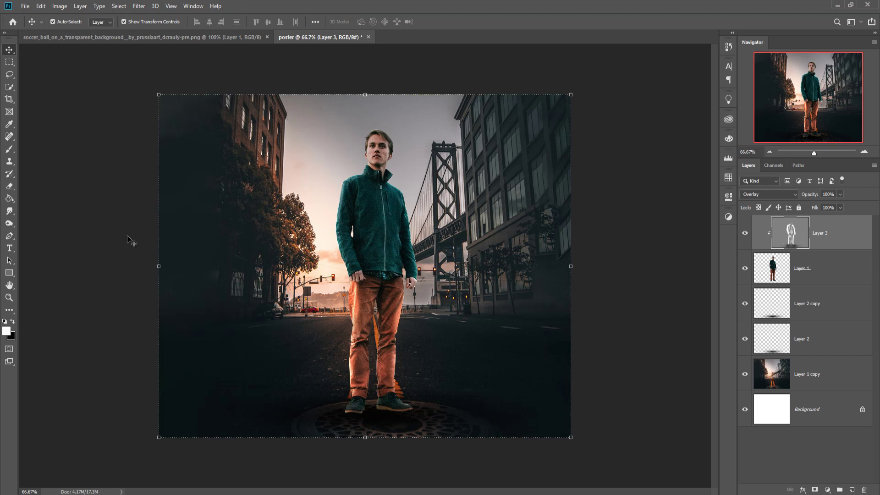
click(173, 36)
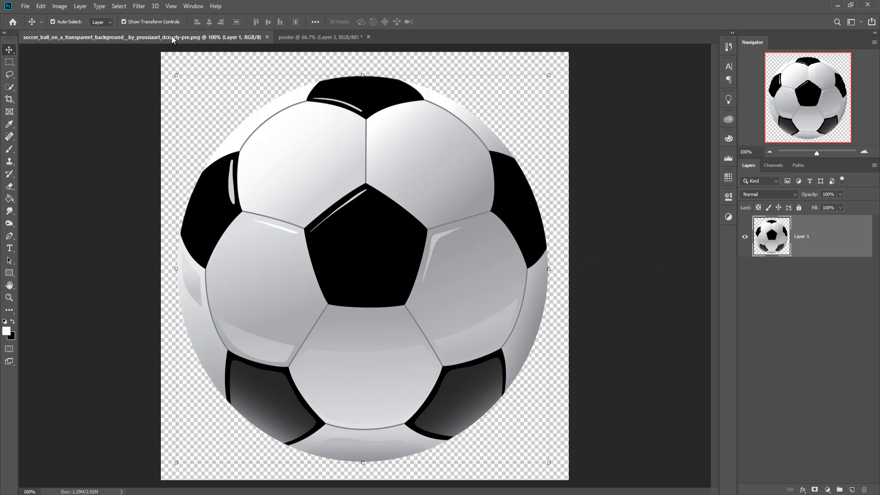
drag(171, 35, 578, 81)
drag(590, 188, 303, 275)
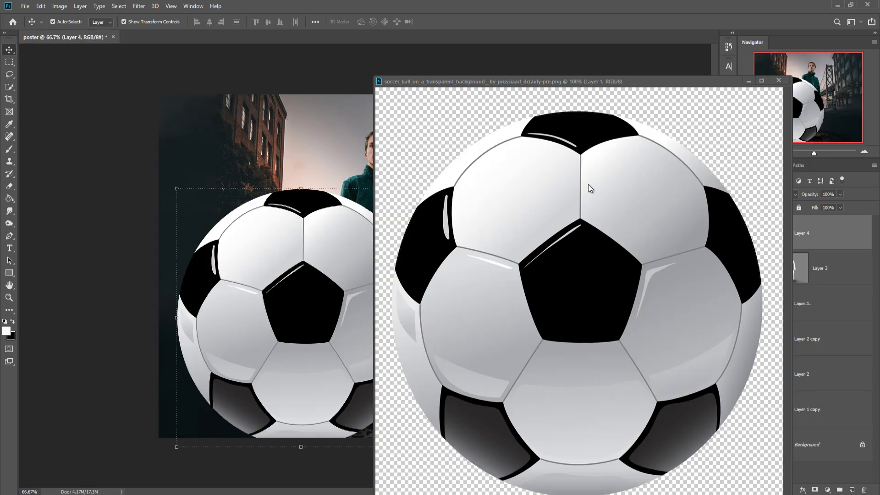
click(779, 81)
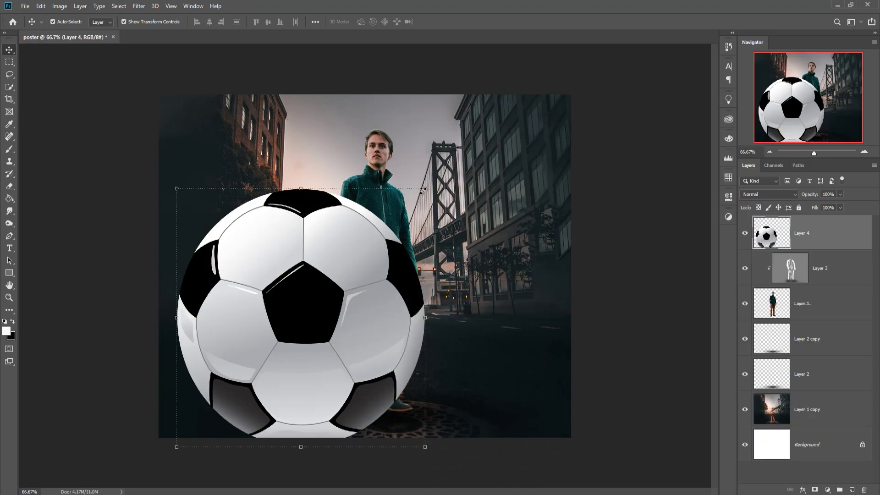
Scale the soccer ball to 18.37% and place it on the road beside the man's feet, level with his soles
drag(422, 189, 285, 362)
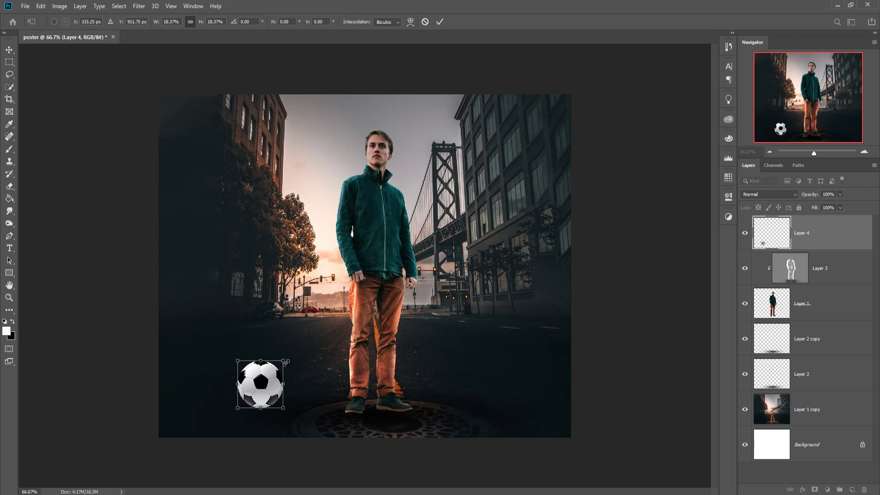
drag(267, 393, 285, 390)
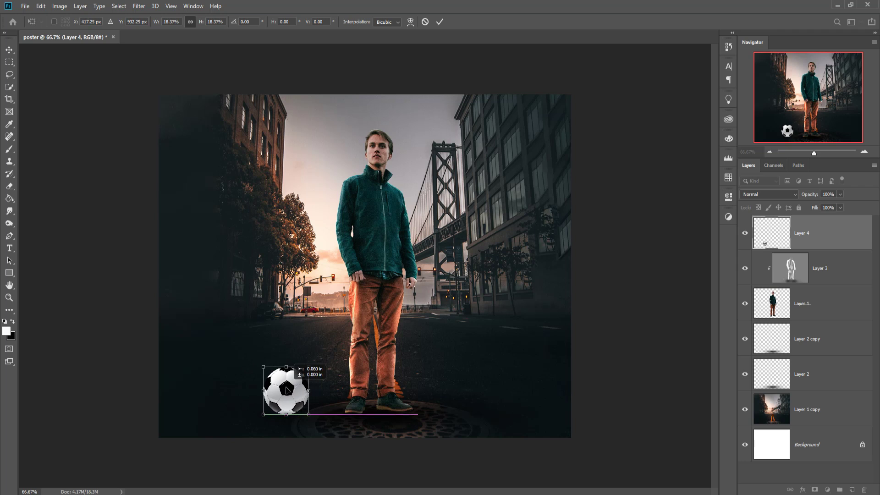
click(438, 22)
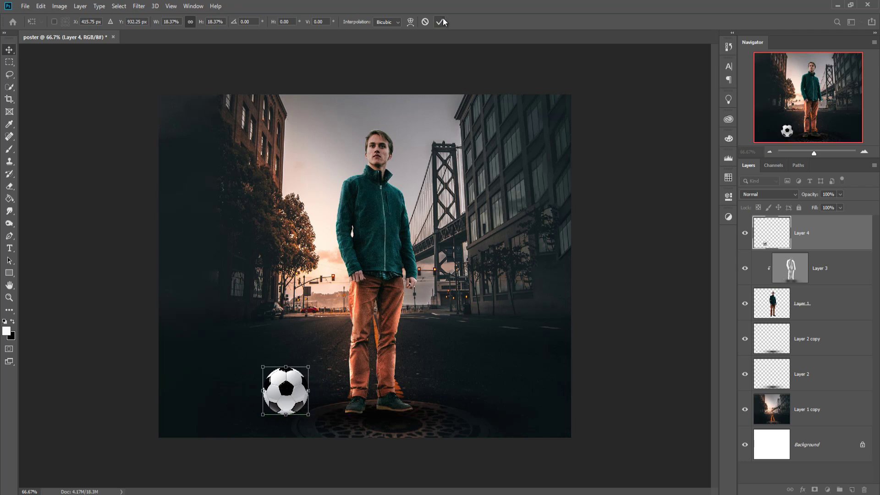
Move the soccer ball slightly closer to the man's feet, keeping it level with his soles
click(839, 311)
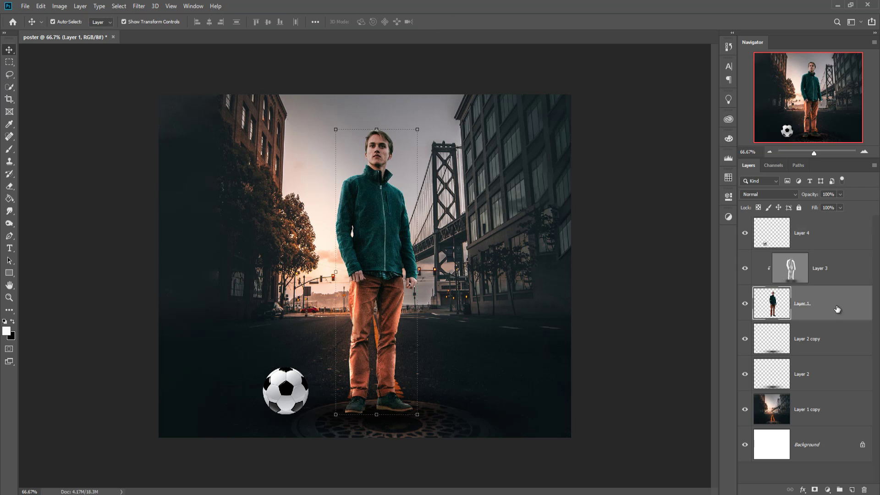
drag(287, 390, 289, 403)
key(shift+Up)
key(shift+Up)
key(shift+Up)
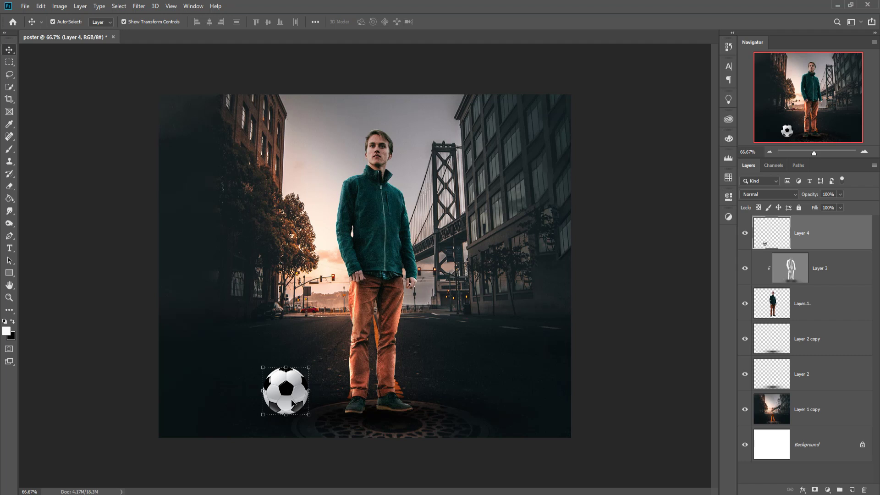
drag(286, 400, 292, 401)
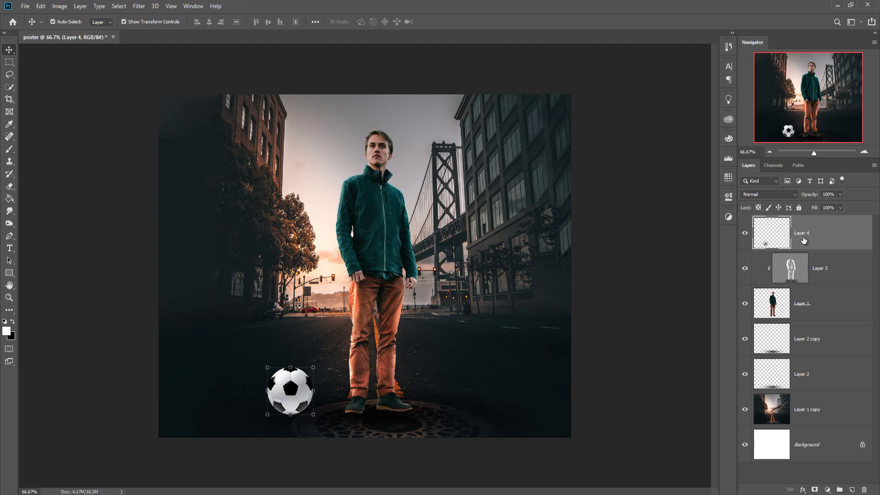
Add a new layer above the soccer ball's Layer 4 and clip it to the ball
click(851, 490)
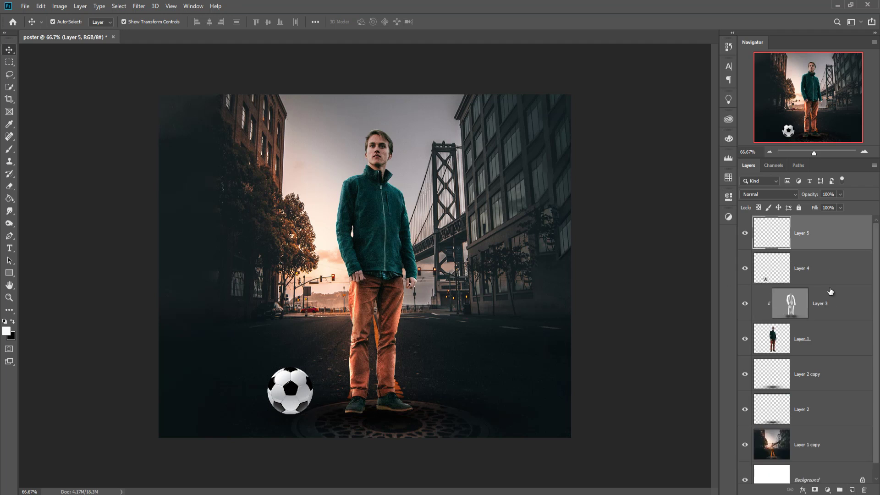
right_click(828, 235)
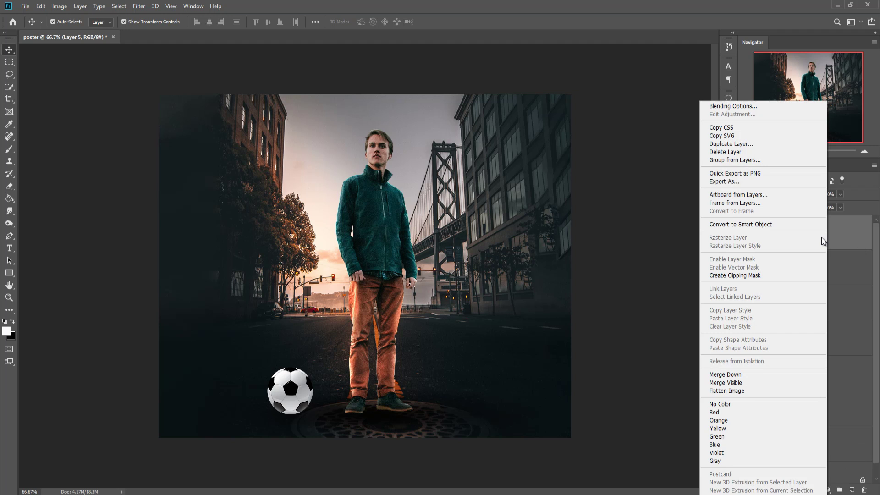
click(747, 276)
Shade the soccer ball's underside with a soft black 200 px brush and set the shading layer's opacity to 77%
click(8, 151)
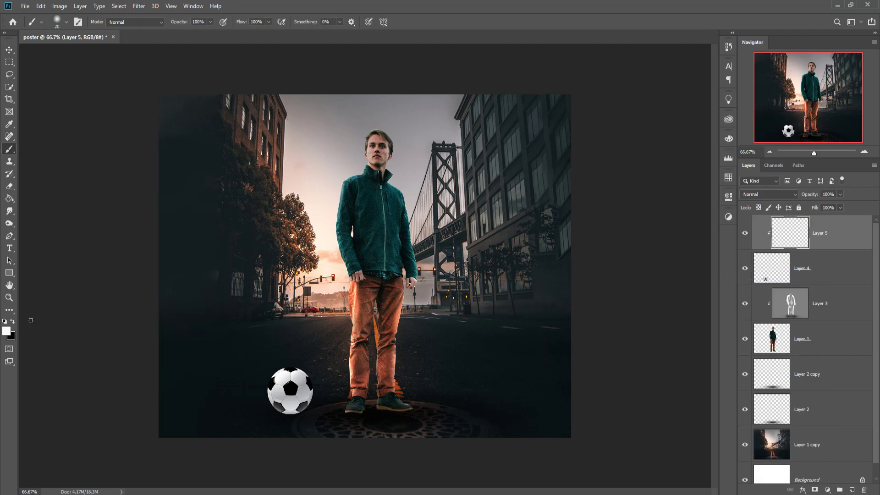
click(13, 322)
key(bracketright)
key(bracketright)
key(bracketright)
key(bracketright)
key(bracketright)
key(bracketright)
key(bracketright)
key(bracketright)
key(bracketright)
key(bracketright)
mouse_move(283, 430)
mouse_down()
mouse_move(322, 430)
mouse_move(344, 415)
mouse_move(323, 426)
mouse_move(250, 423)
mouse_up()
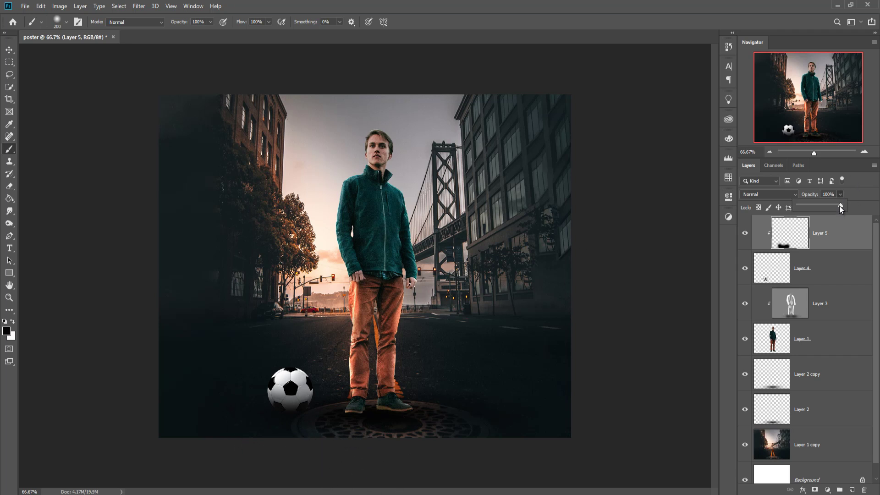
drag(840, 205, 829, 207)
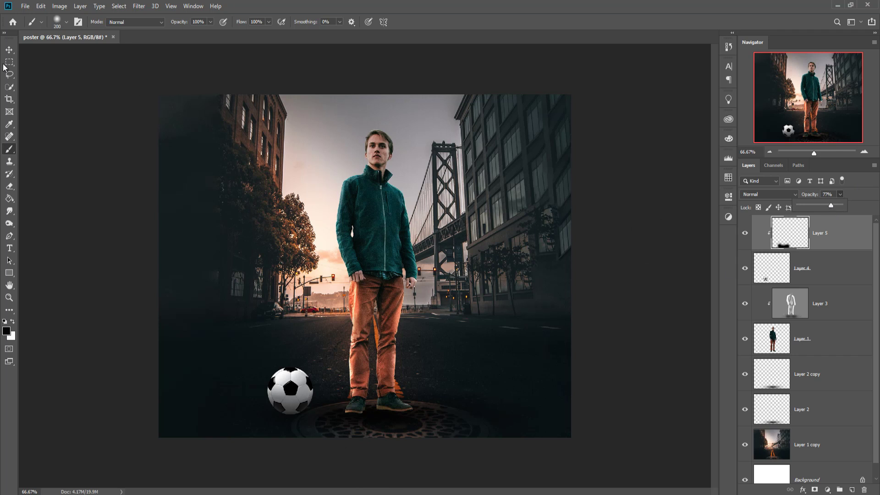
click(12, 52)
click(12, 51)
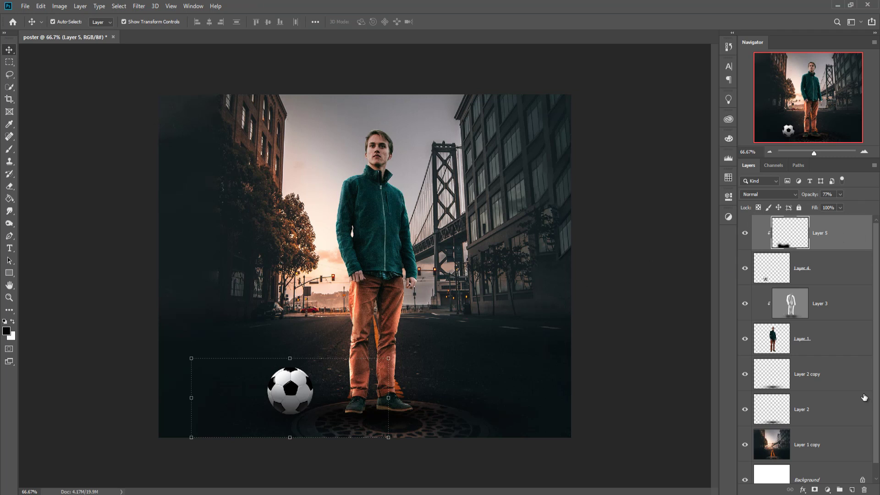
Add a new layer above the street background, Layer 1 copy, and paint one soft white 800 px dab behind the man's torso
scroll(865, 398, down, 1)
click(820, 420)
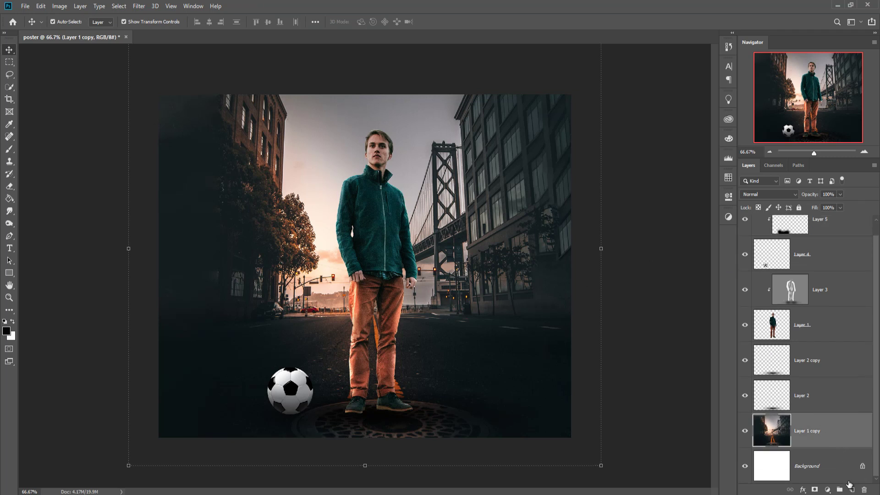
click(851, 489)
click(9, 148)
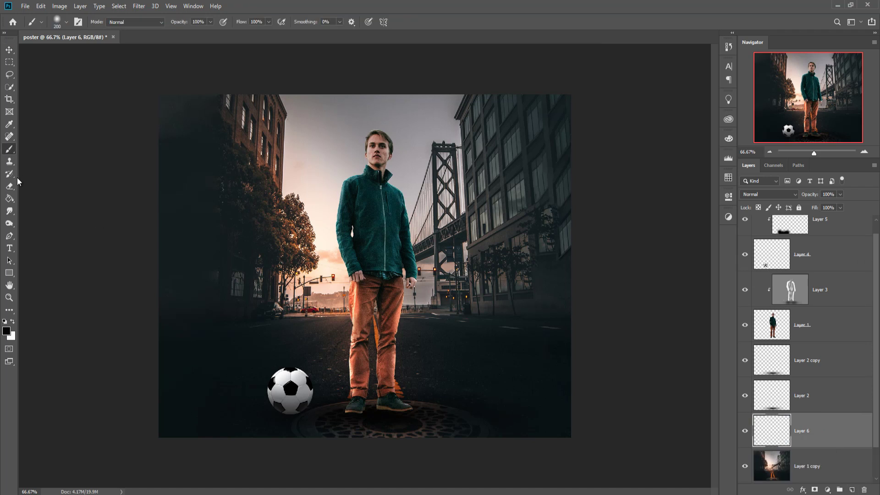
click(12, 323)
key(bracketright)
key(bracketright)
key(bracketright)
key(bracketright)
key(bracketright)
key(bracketright)
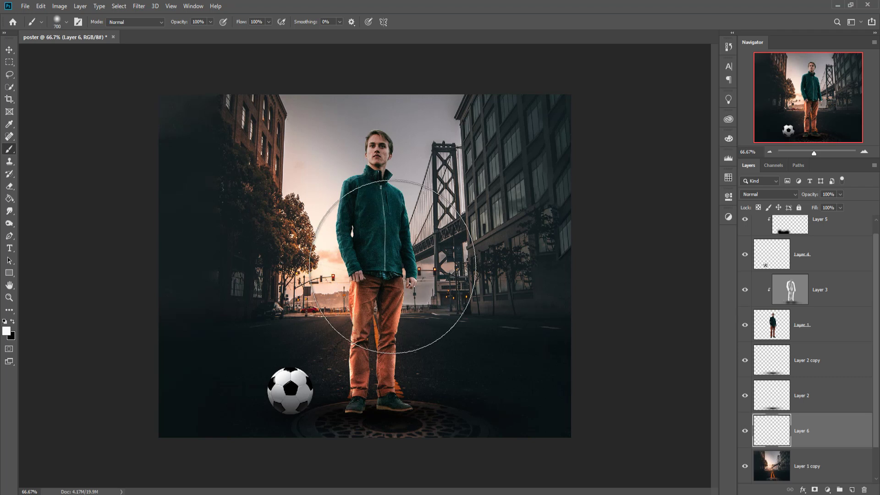
key(bracketright)
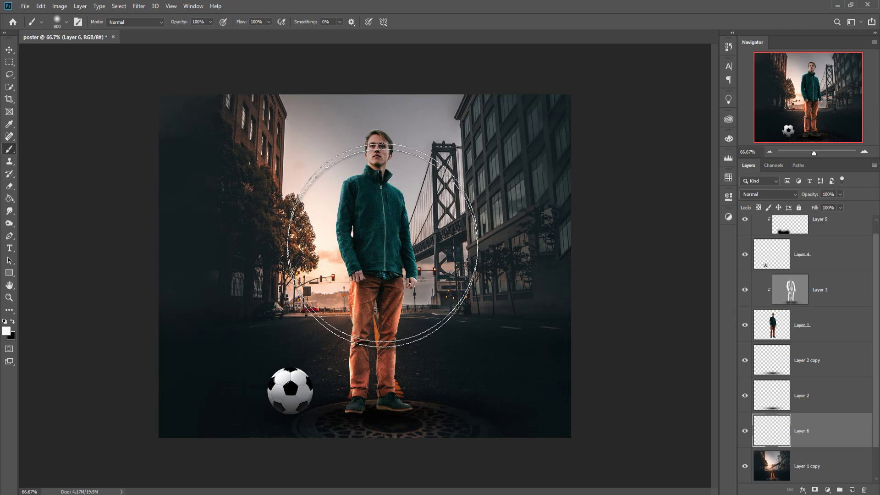
click(382, 247)
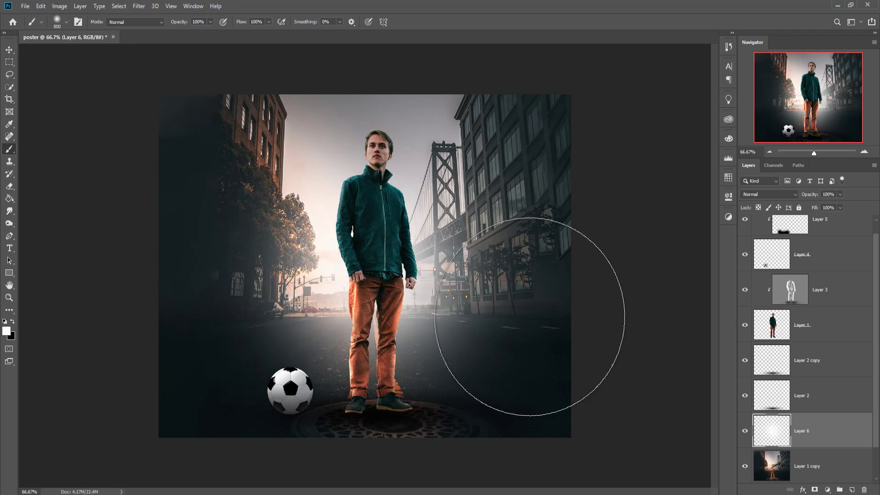
Narrow the white glow on Layer 6 to 82.58% width and move it up behind the man's upper body
click(9, 51)
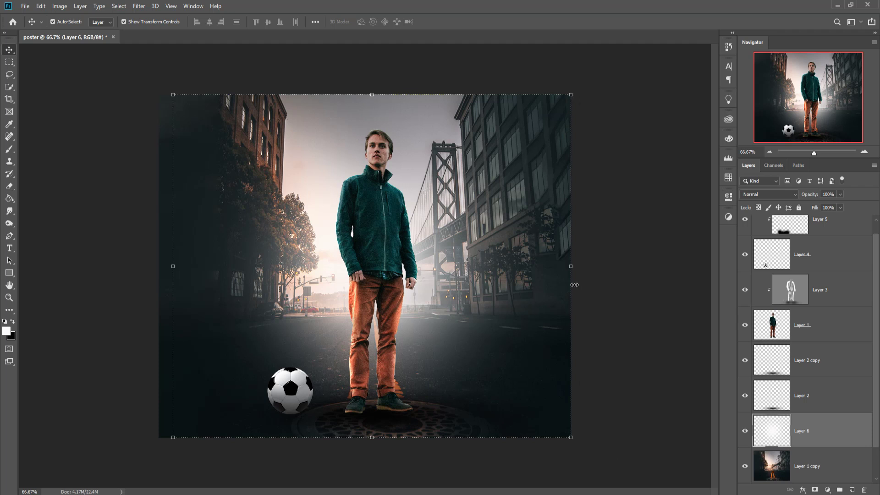
drag(570, 269, 531, 266)
drag(172, 266, 202, 266)
drag(418, 308, 414, 274)
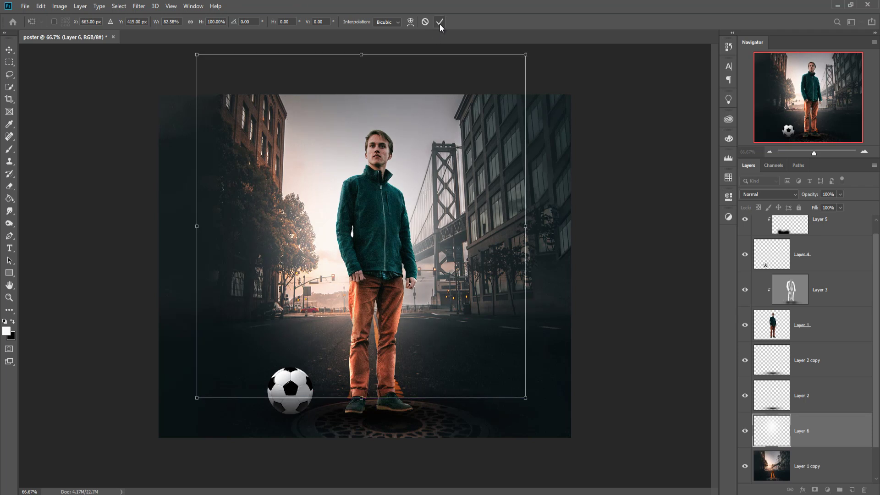
click(439, 21)
Add a new layer directly above Layer 1 copy and paint one soft white 1400 px dab centered behind the man's chest
click(825, 466)
right_click(825, 467)
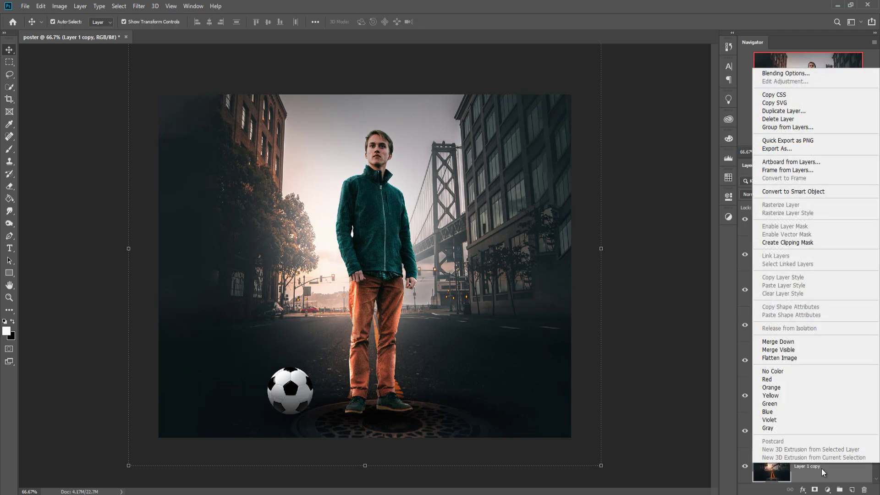
click(727, 301)
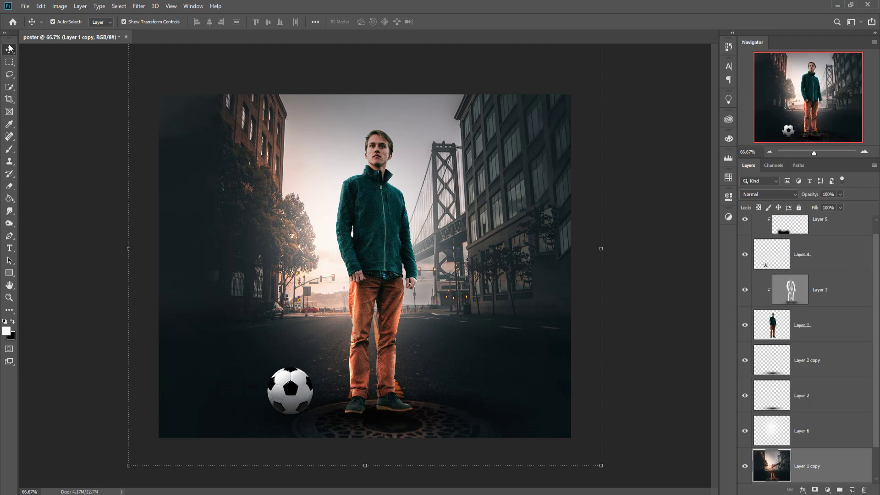
click(852, 489)
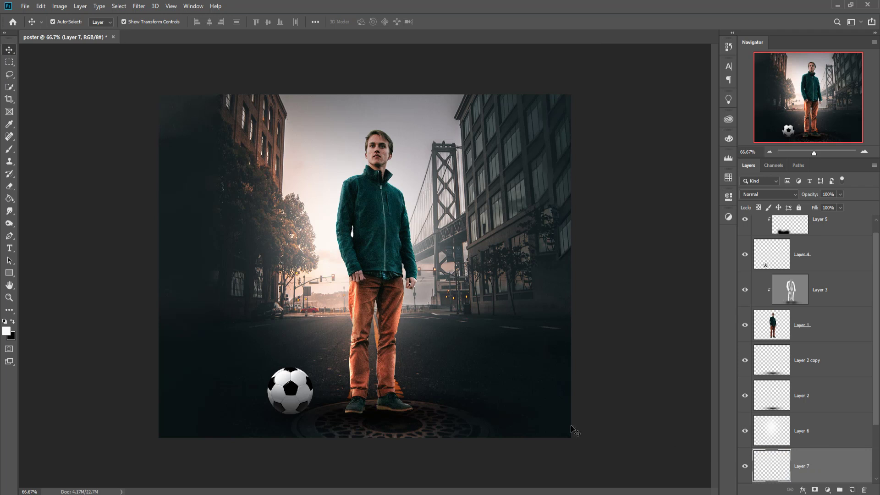
click(10, 150)
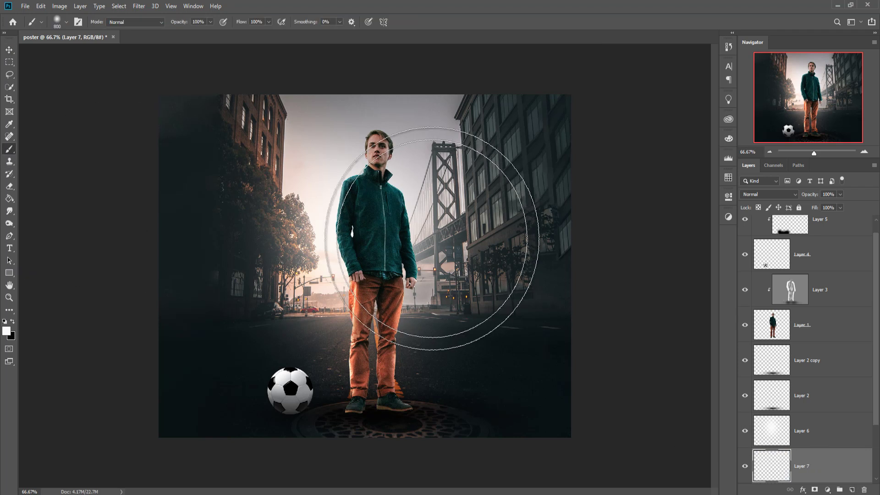
key(bracketright)
key(bracketright)
key(bracketright)
key(bracketright)
key(bracketright)
key(bracketright)
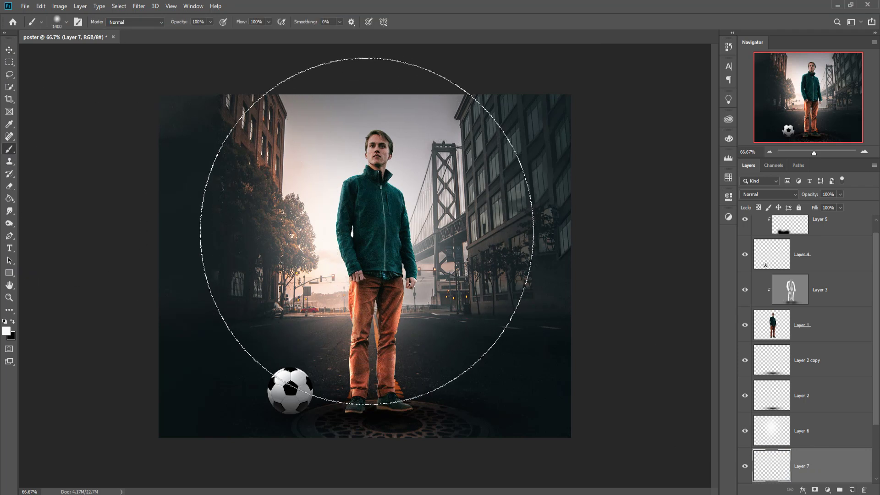
key(bracketleft)
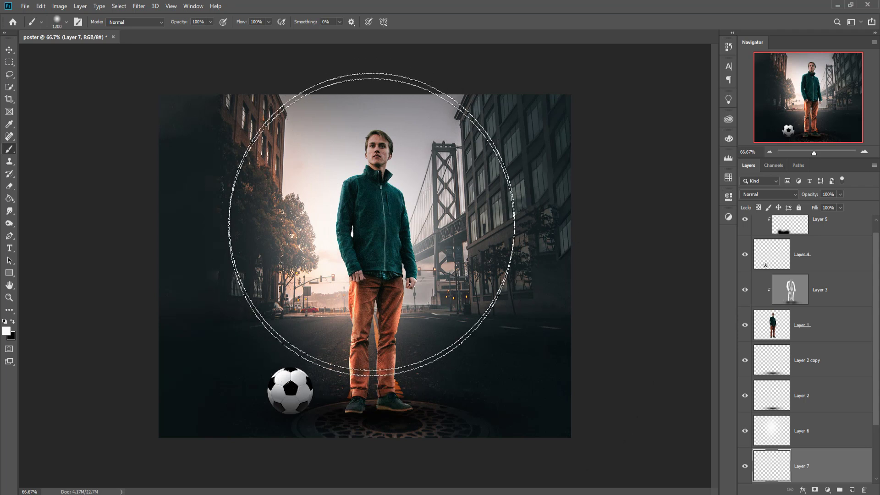
key(bracketright)
click(370, 206)
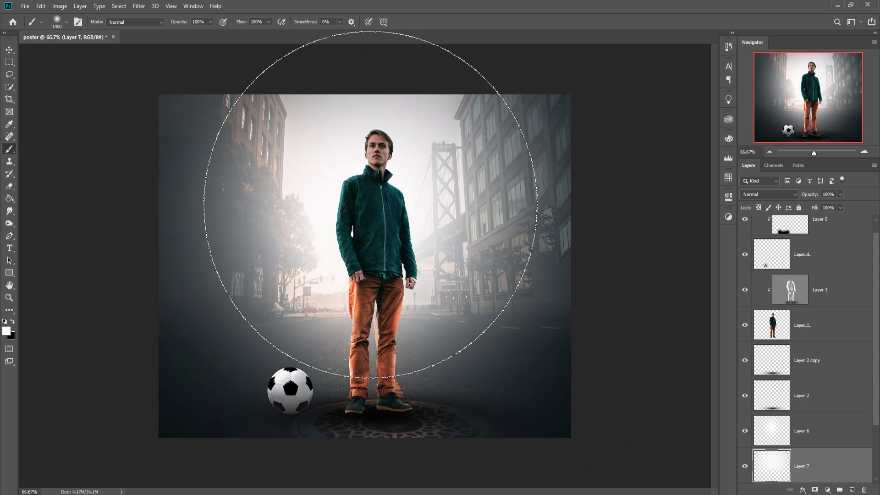
Set the blend mode of the large white glow, Layer 7, to Overlay
click(773, 190)
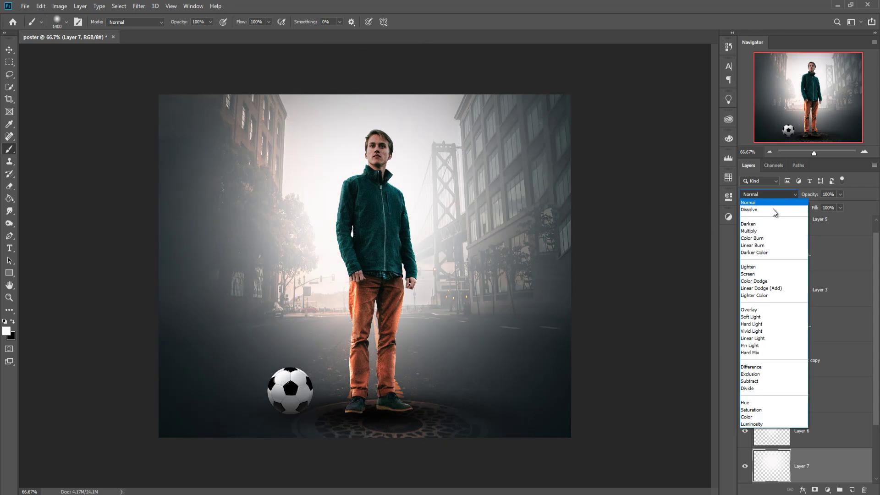
click(756, 310)
scroll(846, 427, down, 2)
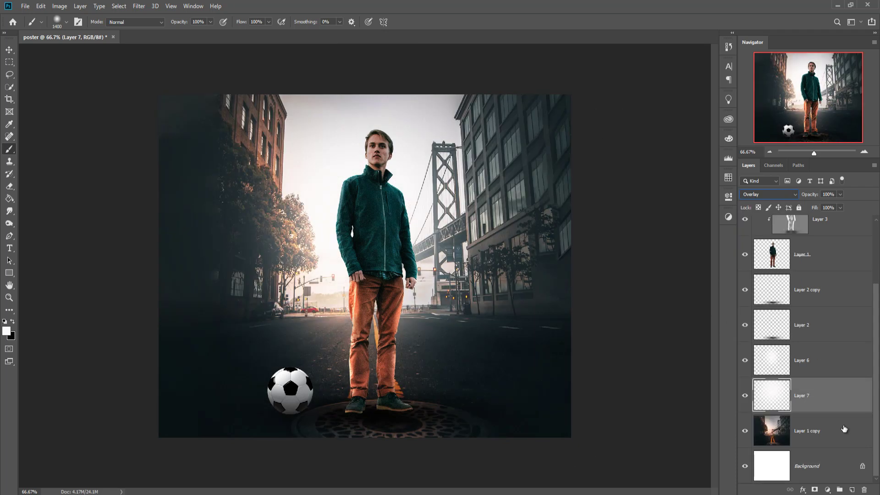
Try to strengthen the background glow by duplicating Layer 7
right_click(836, 396)
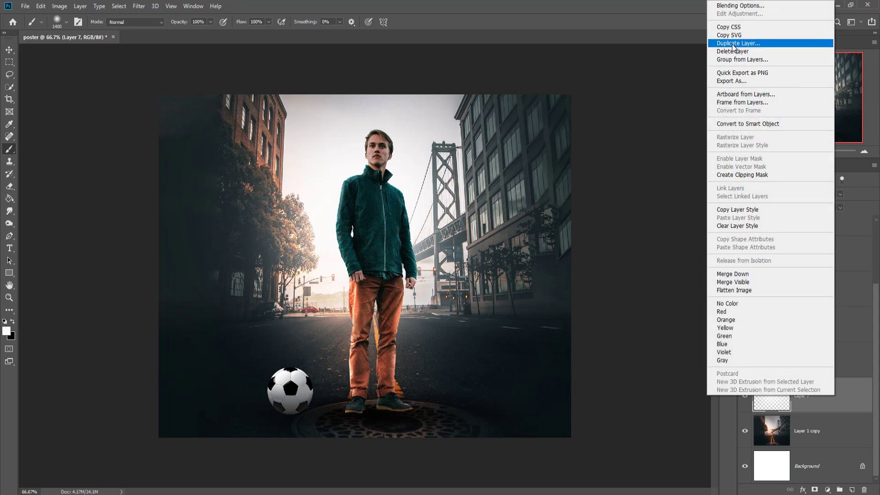
click(734, 43)
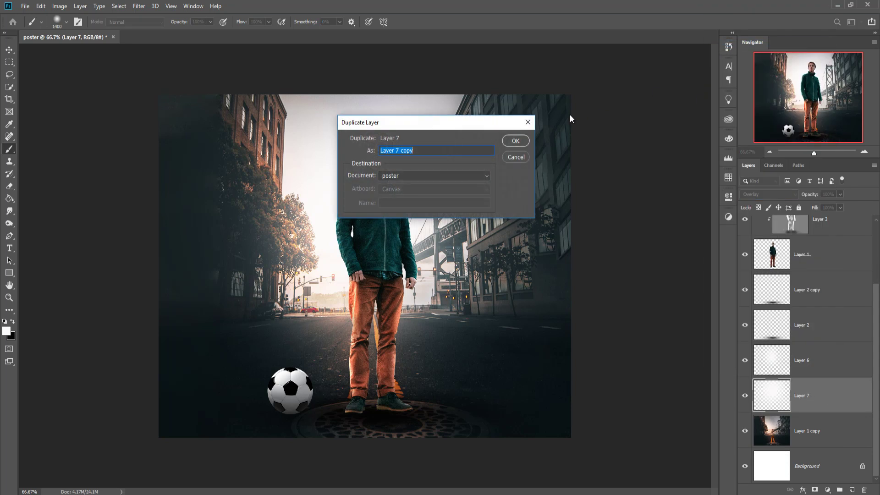
click(517, 142)
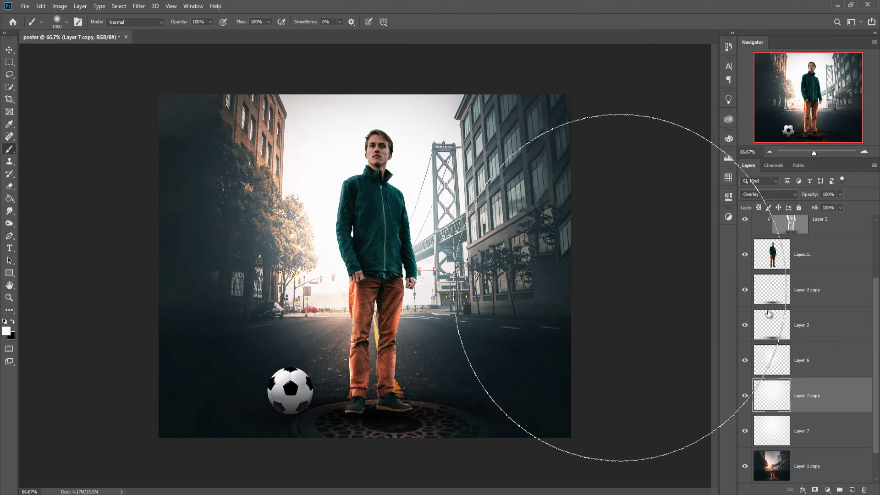
click(840, 194)
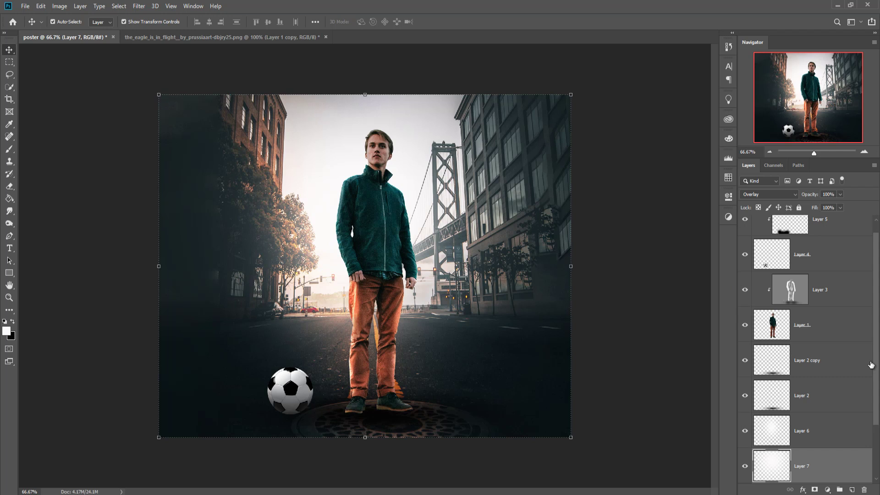
Copy the eagle from its own document into the poster as the topmost layer and close the eagle document
scroll(770, 323, up, 1)
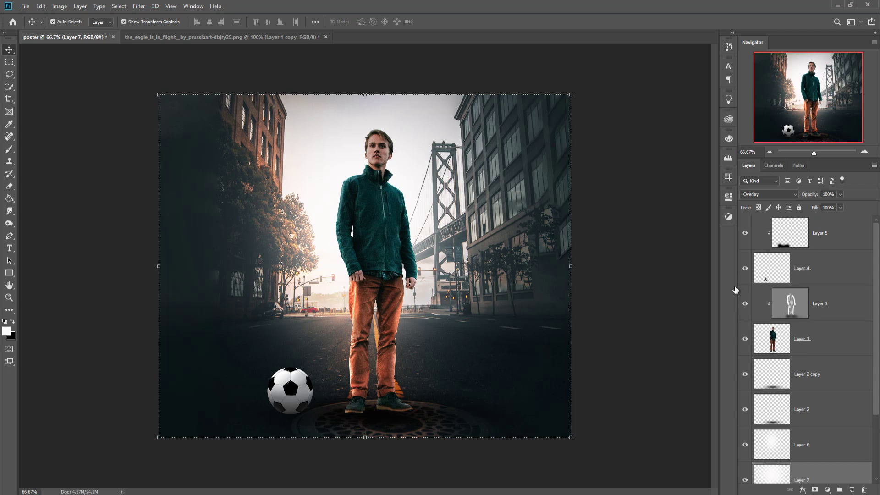
click(204, 39)
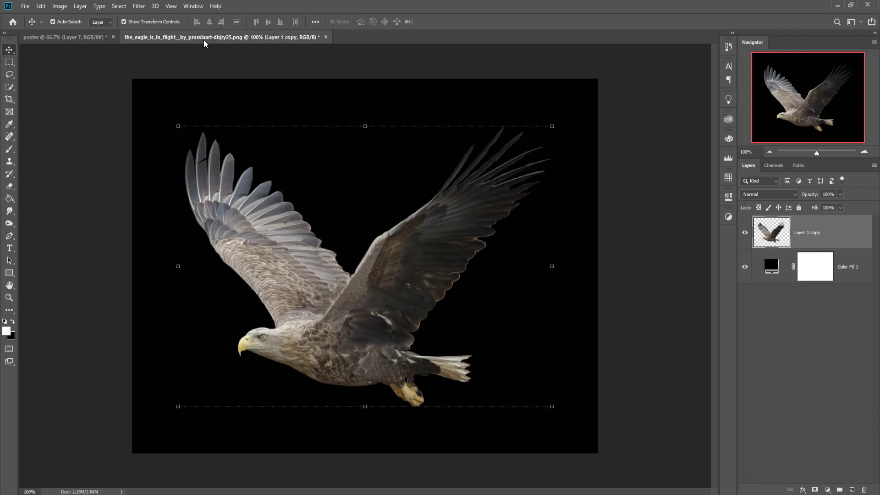
drag(204, 39, 696, 129)
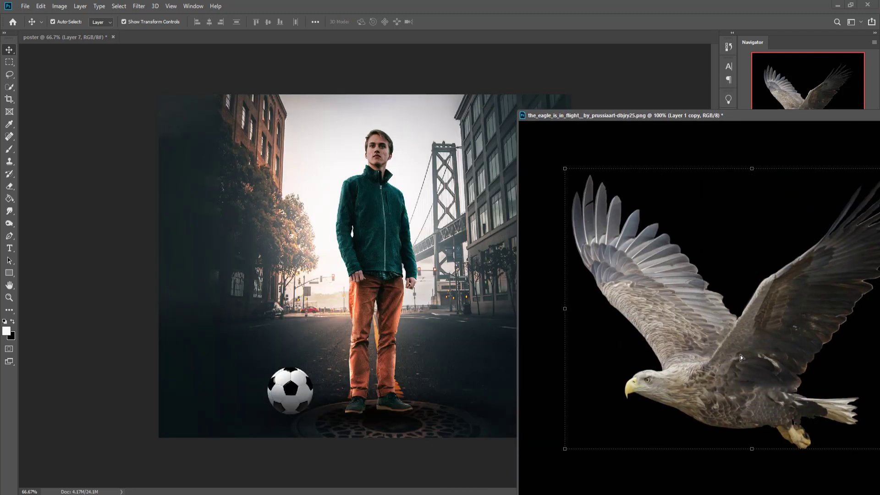
drag(741, 354, 472, 204)
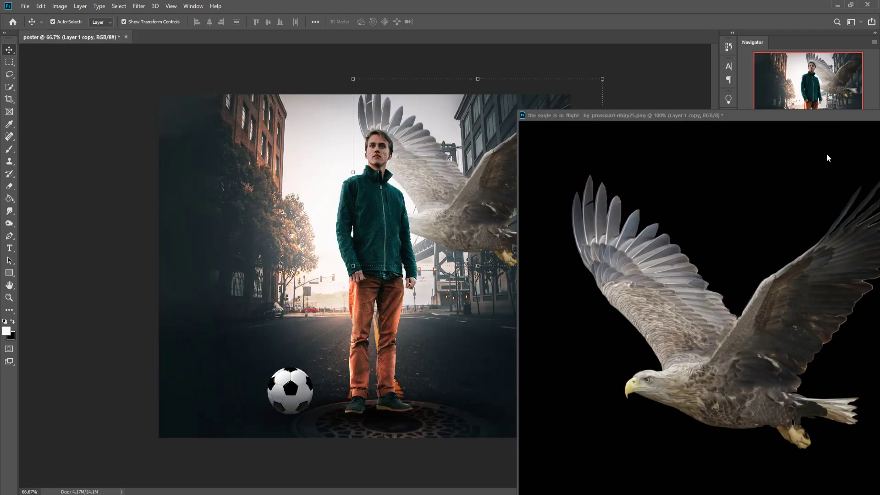
drag(828, 115, 616, 151)
click(740, 152)
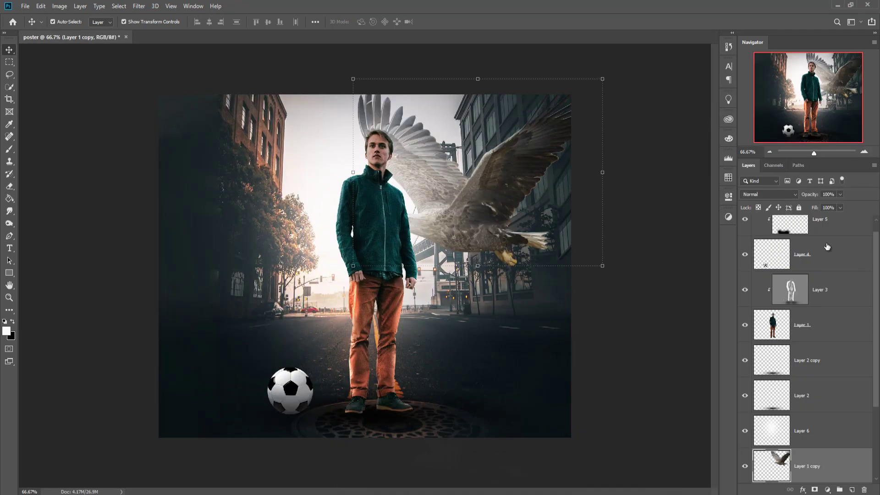
drag(839, 480, 801, 232)
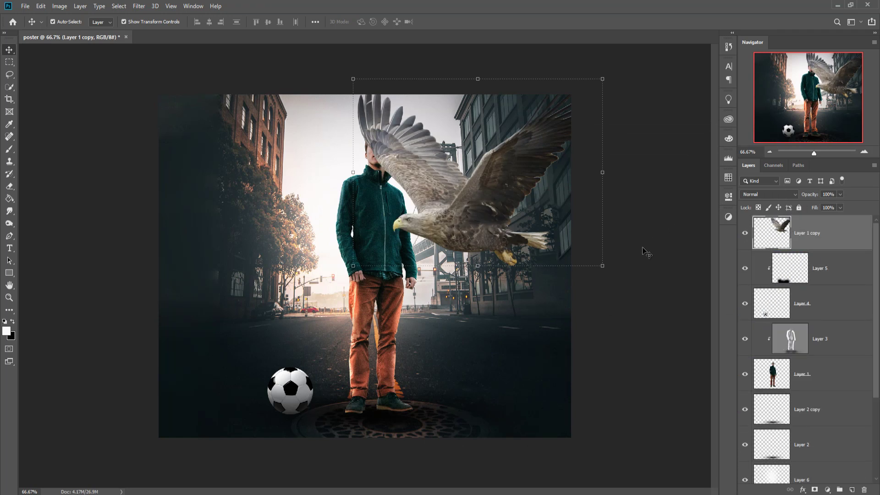
Scale the eagle to 45.29% width and 52.97% height, rotate it 11.35°, and place it in the air between the brick building and the man's head
drag(603, 266, 546, 231)
drag(484, 196, 311, 192)
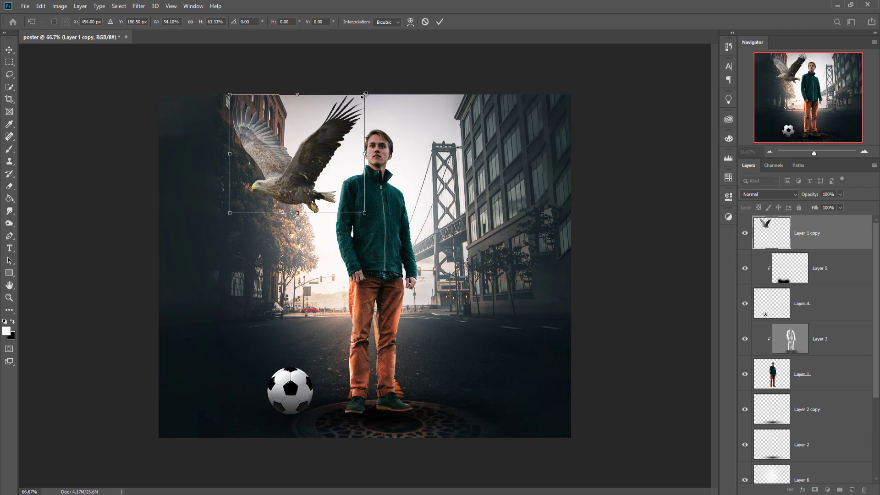
drag(364, 95, 342, 114)
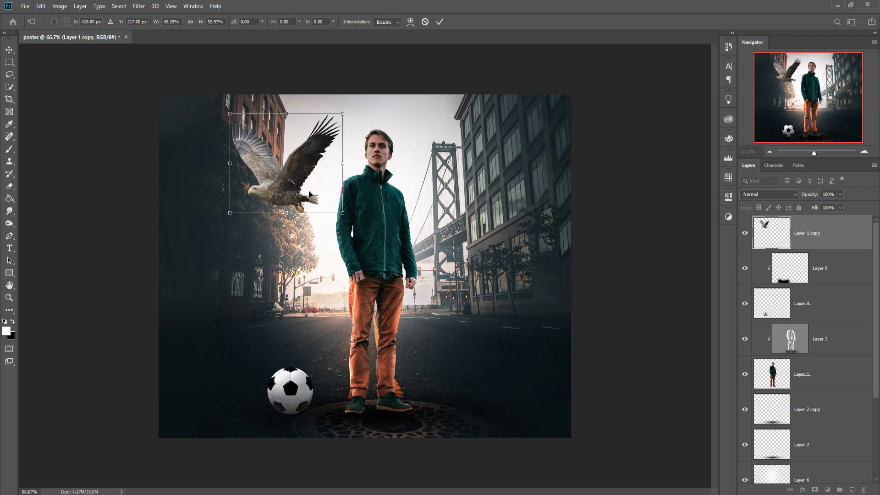
drag(288, 192, 298, 183)
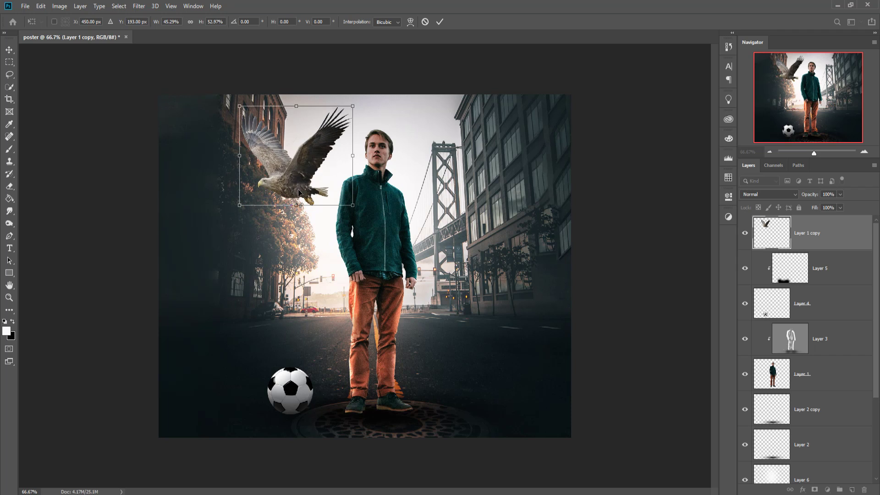
drag(298, 187, 292, 193)
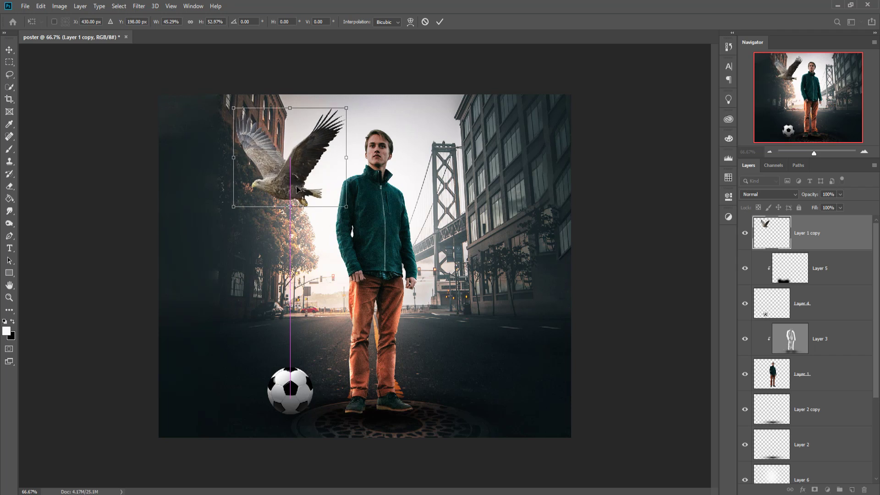
drag(360, 105, 373, 115)
drag(283, 190, 284, 187)
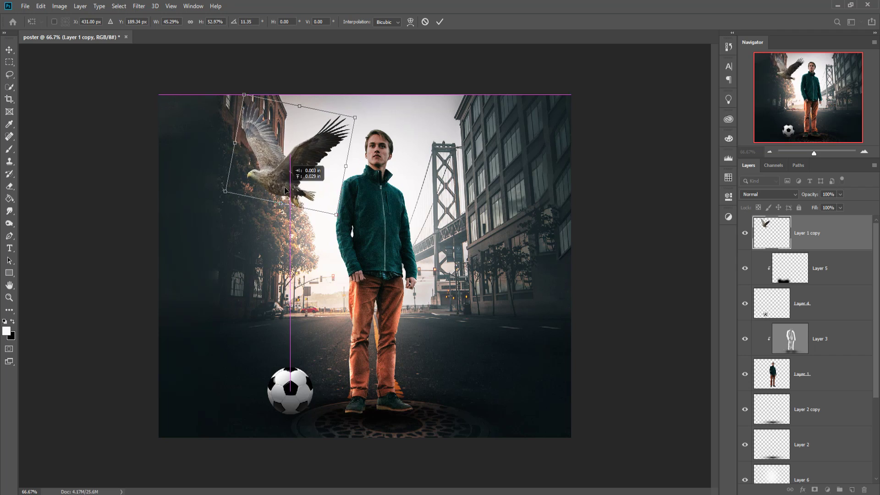
click(439, 21)
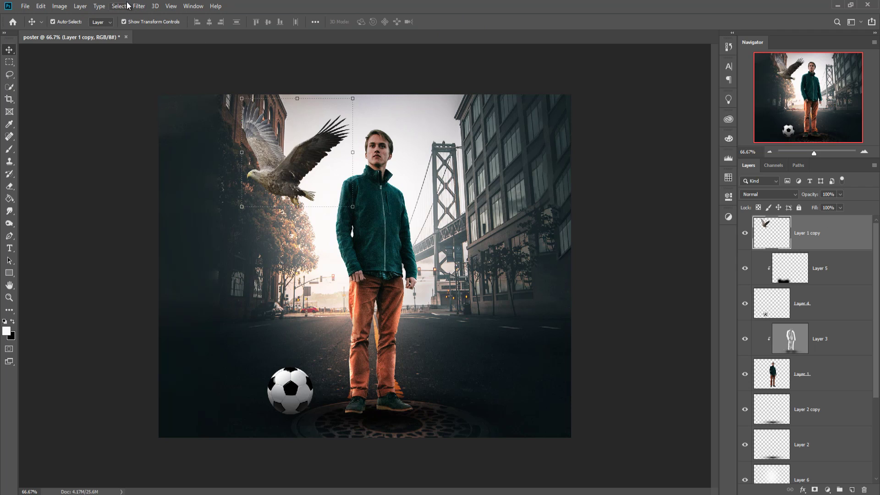
Apply the Camera Raw filter to the eagle layer with Exposure -0.30, Clarity +15 and Saturation +14
click(145, 6)
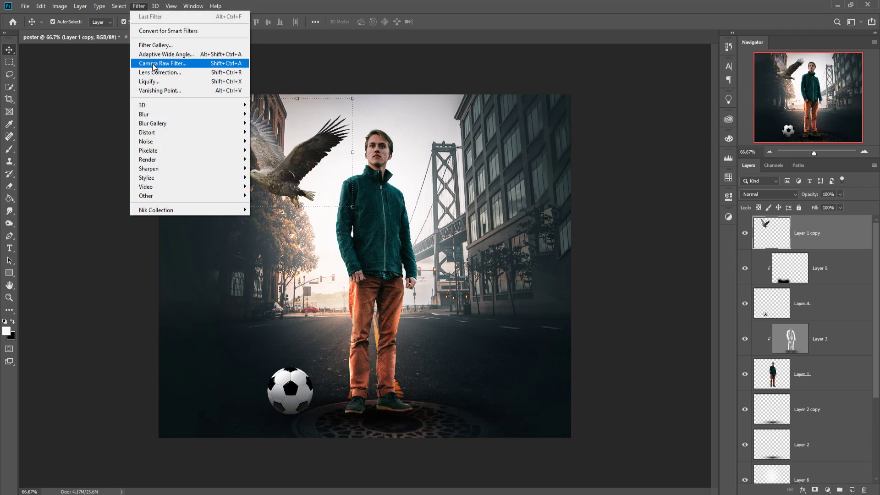
key(Escape)
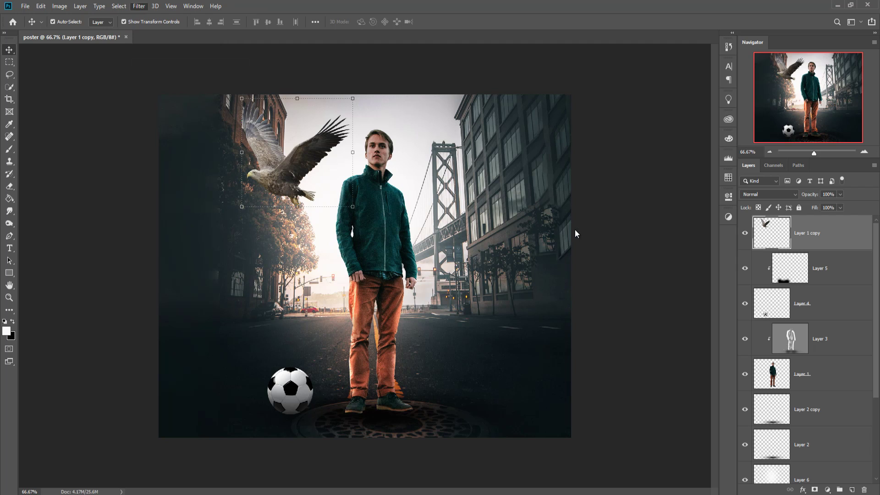
key(ctrl+shift+a)
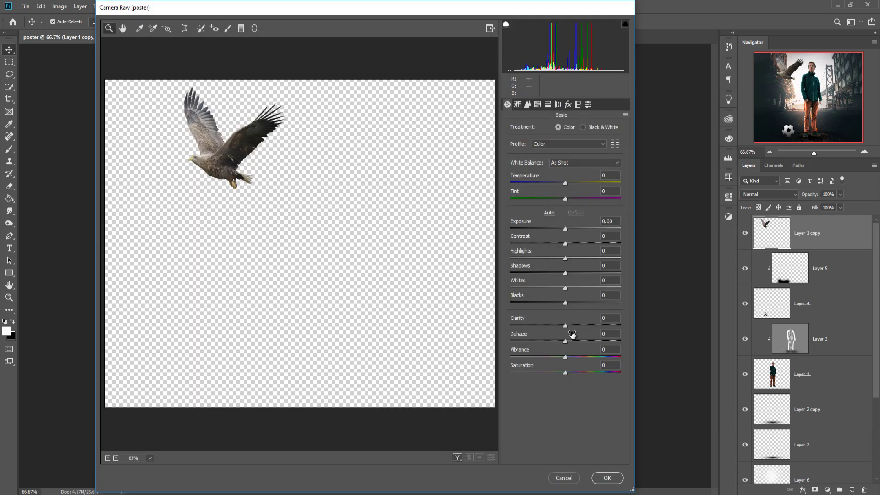
drag(566, 229, 562, 232)
drag(566, 324, 573, 326)
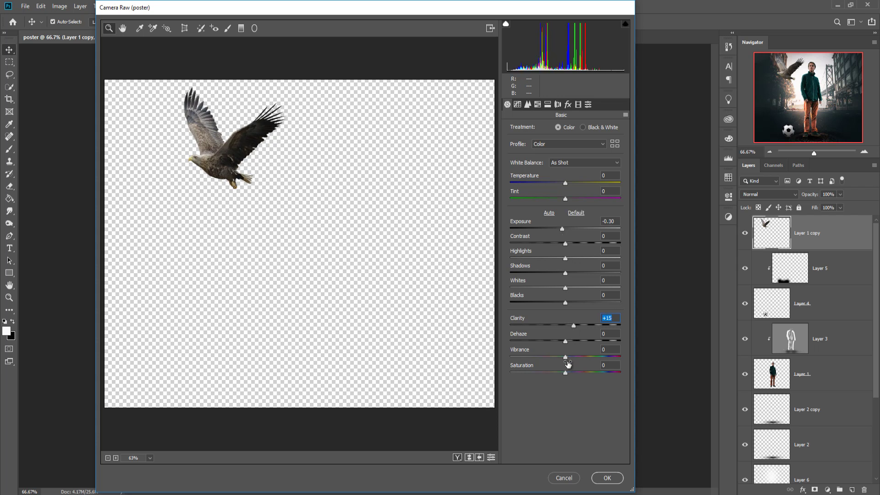
drag(566, 373, 574, 374)
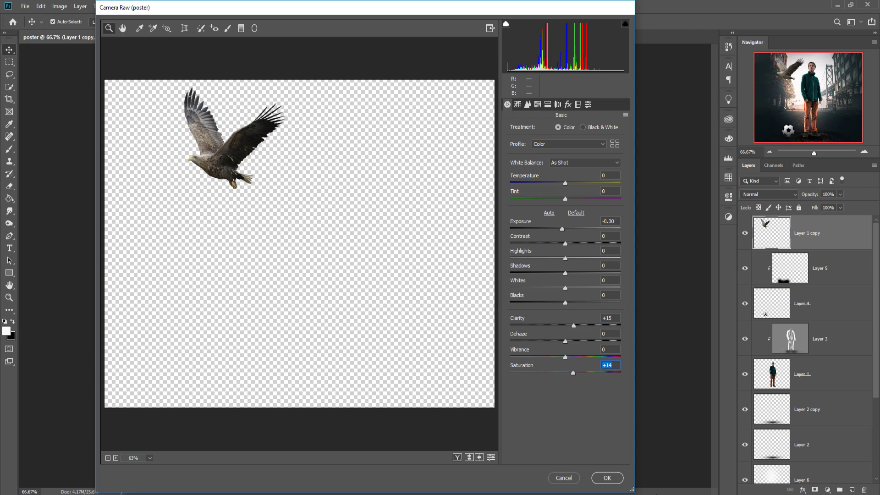
click(616, 481)
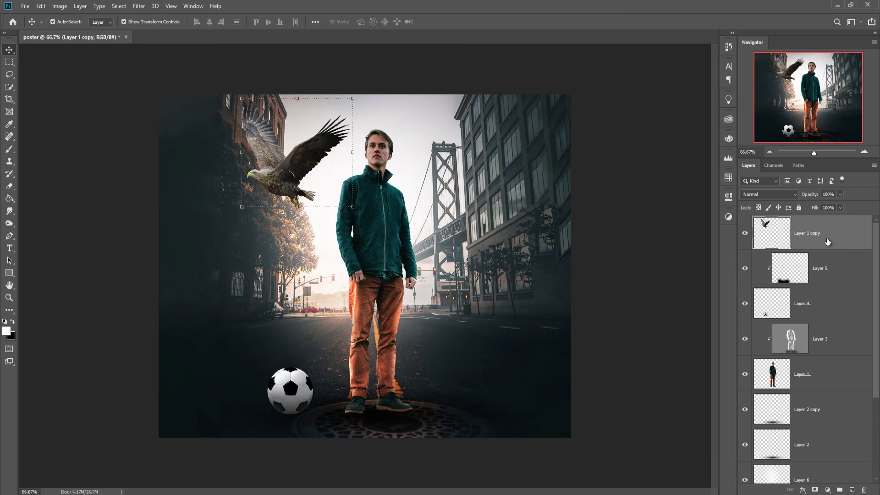
Add a Color Balance adjustment layer above the eagle and set its Shadows to Cyan-Red -12 and Yellow-Blue +6
click(828, 489)
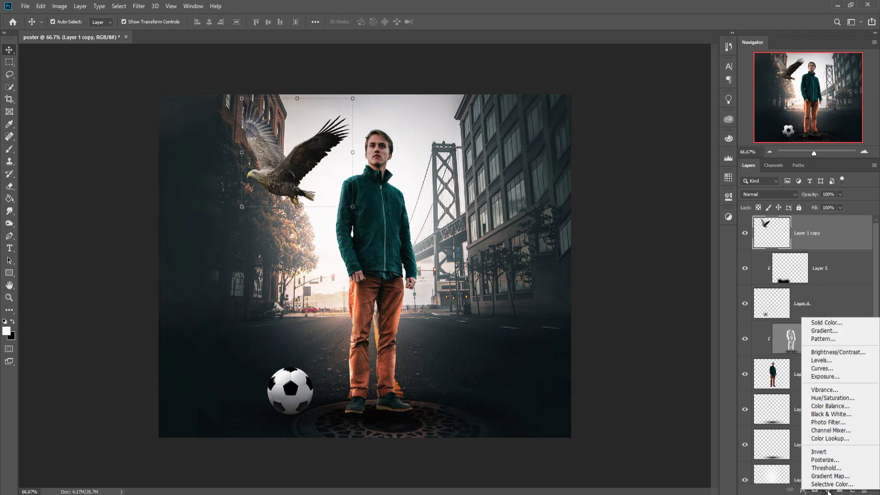
click(829, 406)
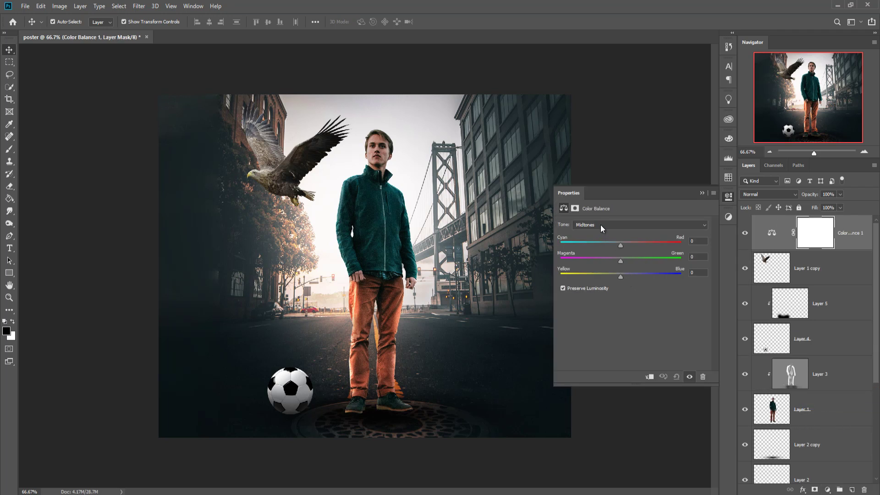
click(601, 224)
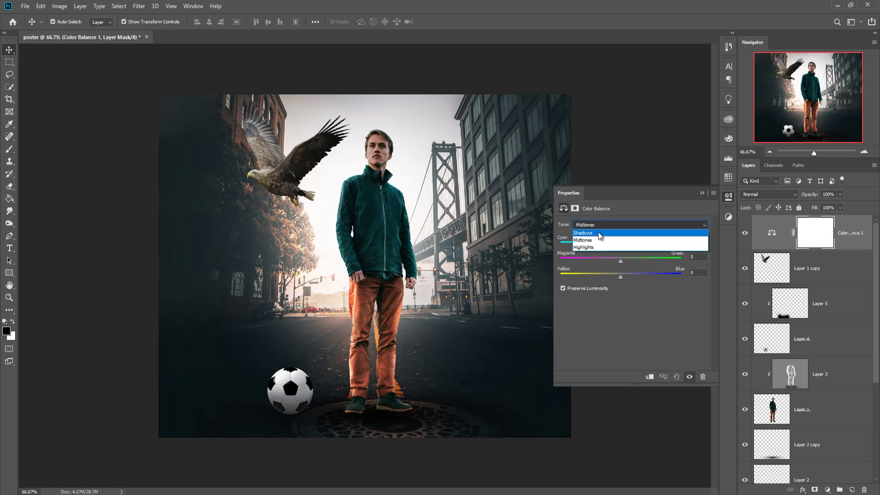
click(598, 233)
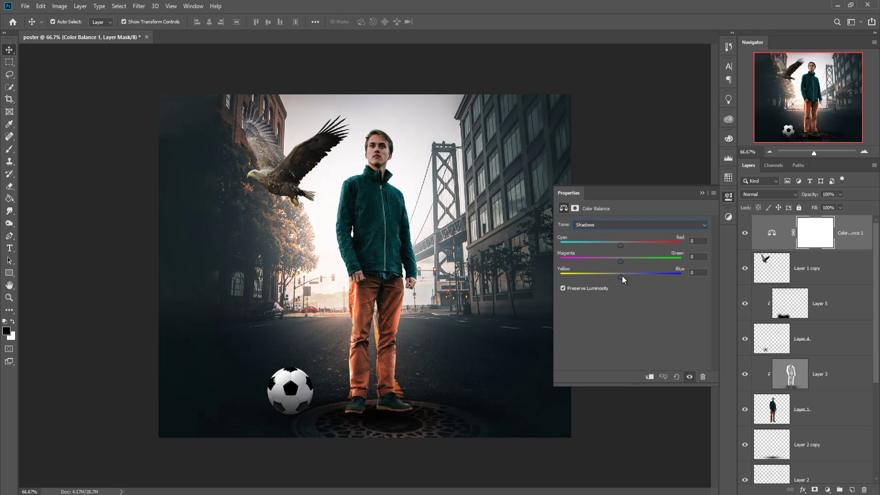
drag(622, 276, 626, 277)
drag(620, 245, 617, 245)
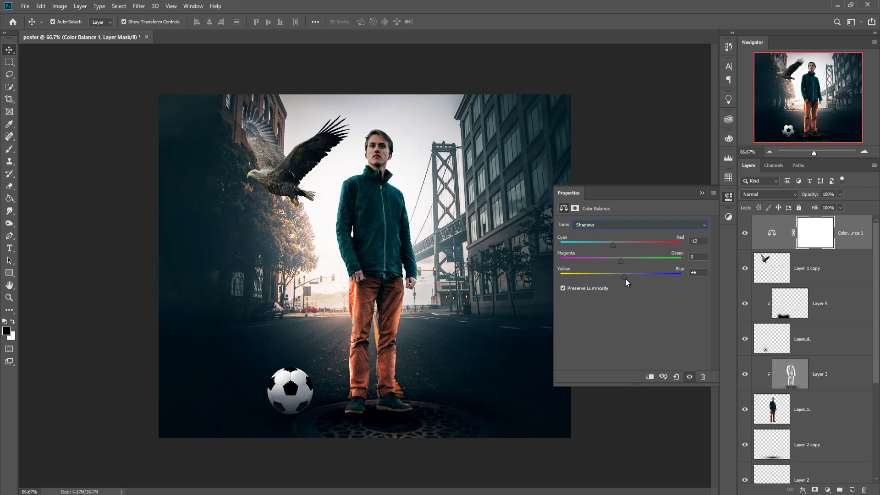
Set the Color Balance Midtones to Yellow-Blue -10 and shift them slightly toward cyan
click(700, 226)
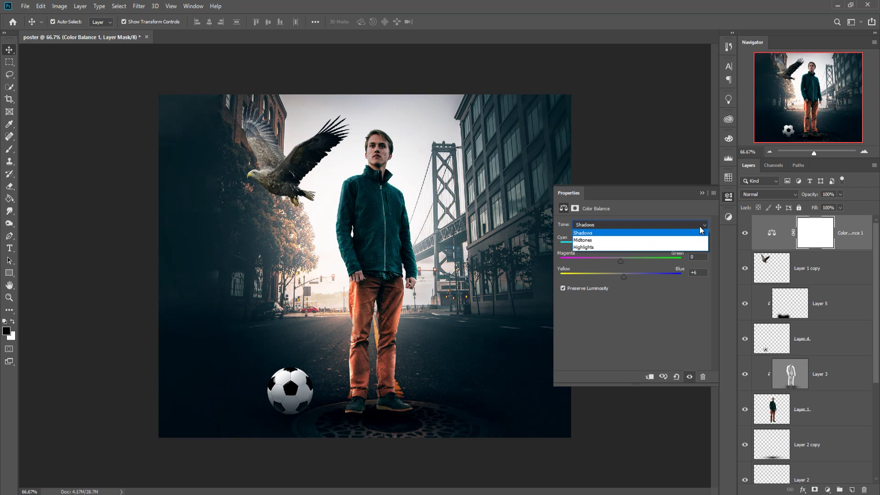
click(612, 240)
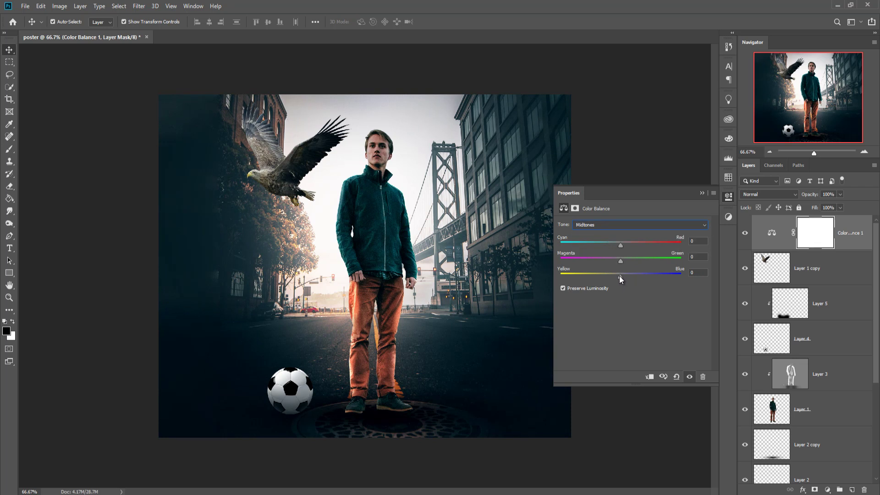
drag(621, 276, 616, 276)
drag(620, 245, 617, 245)
Set the Color Balance Highlights to Cyan-Red -11 and Yellow-Blue +11, and close the adjustment's settings
click(682, 226)
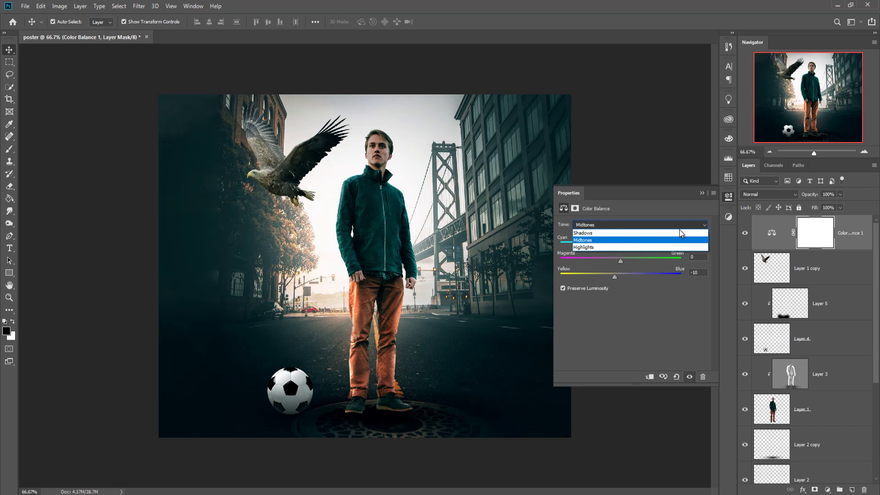
click(634, 248)
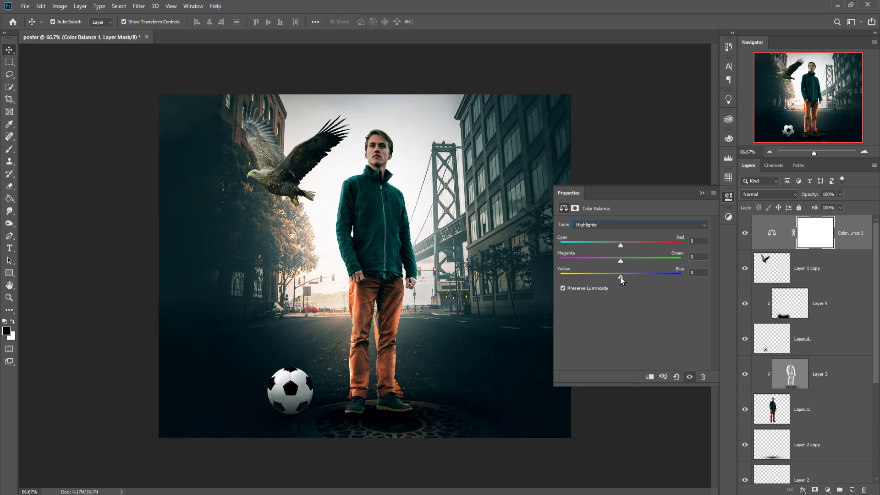
drag(620, 278, 617, 278)
drag(628, 276, 617, 246)
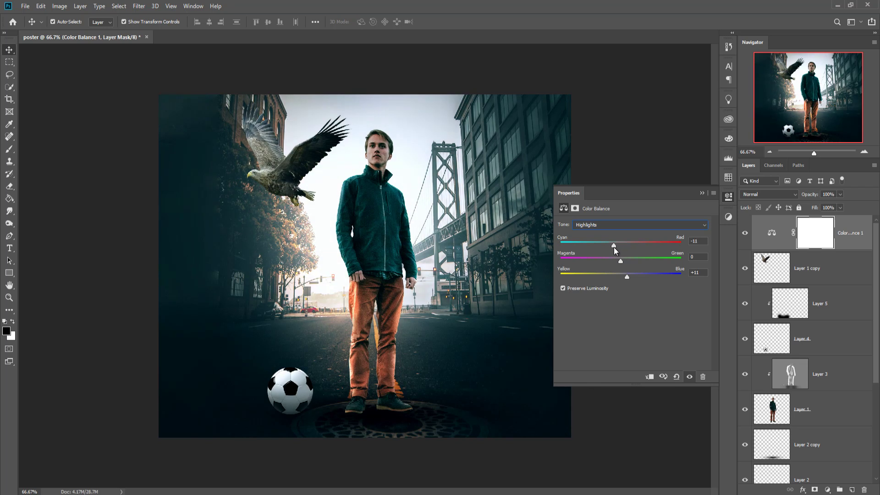
click(704, 193)
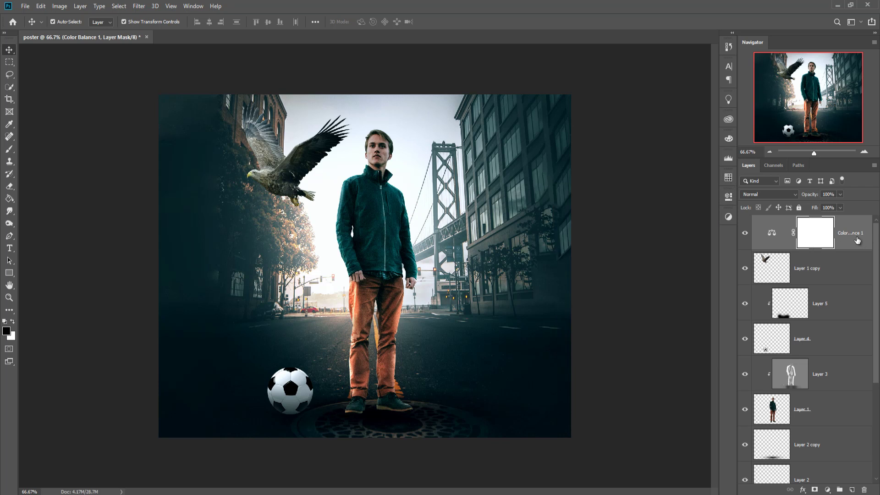
Stamp all visible layers into a new topmost layer, keeping the originals, and duplicate the stamped layer
key(ctrl+2)
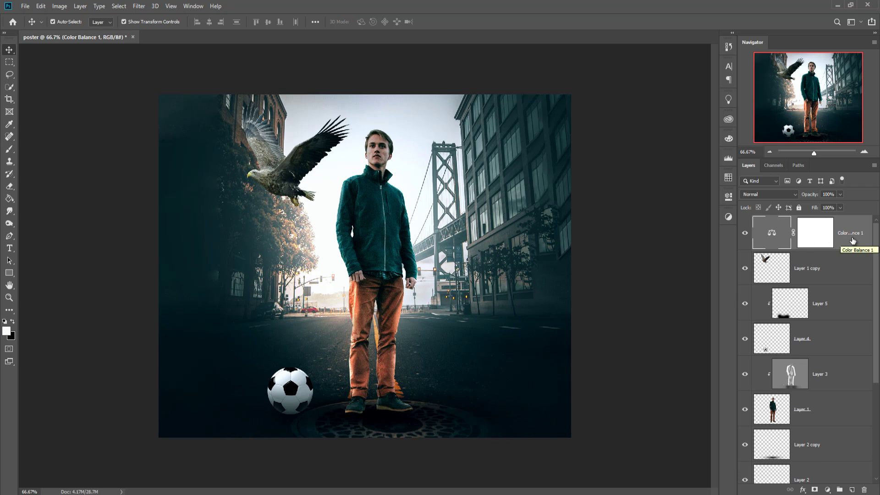
key(ctrl)
key(ctrl+shift+alt+e)
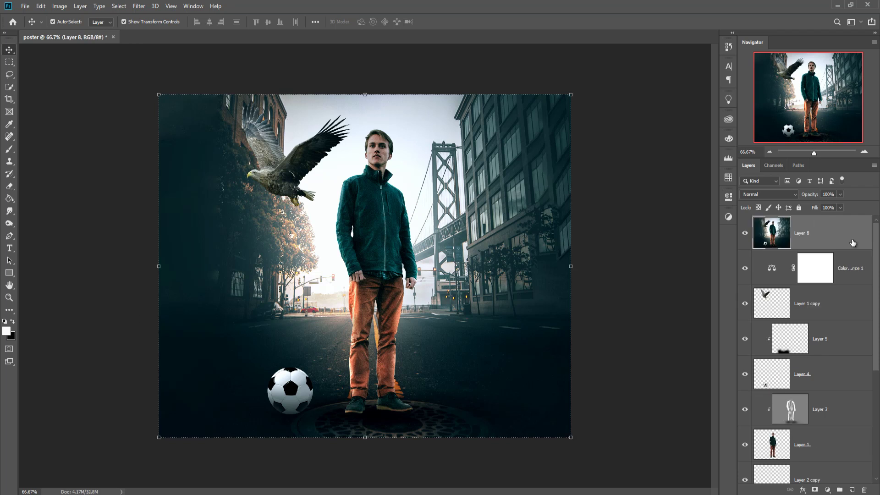
right_click(842, 242)
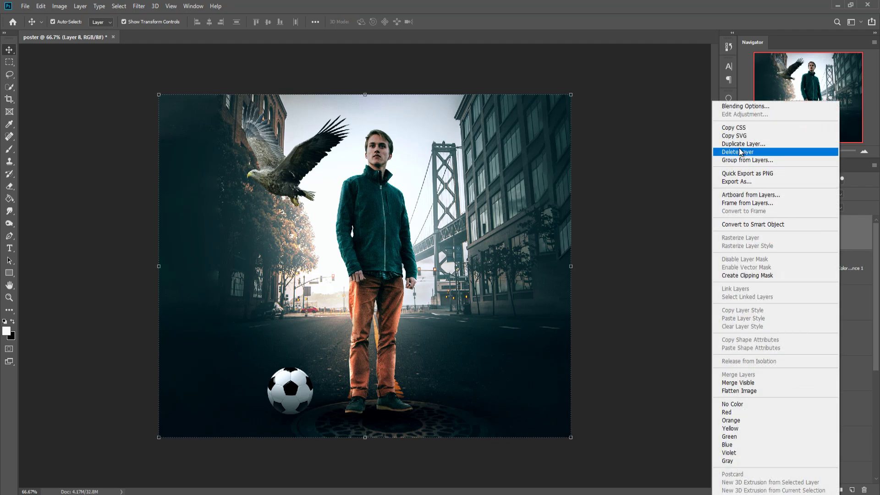
click(761, 147)
key(Return)
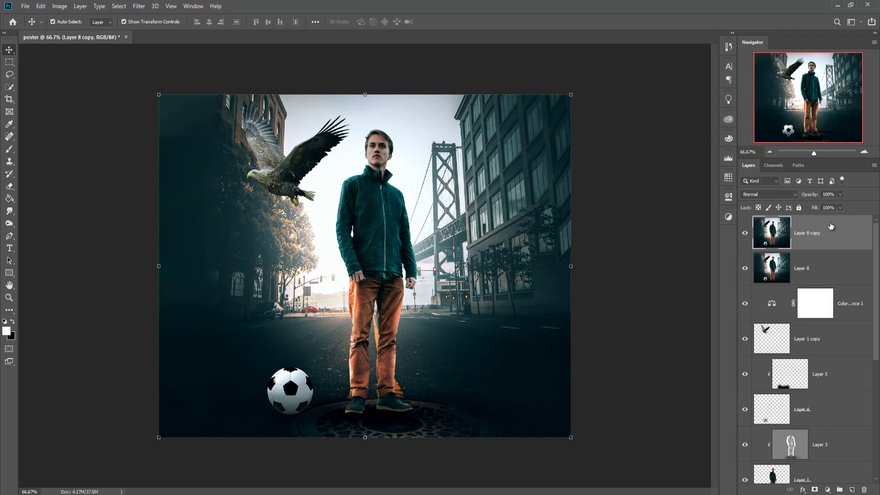
Open the Nik Collection filter Color Efex Pro 4 on Layer 8 copy
click(139, 6)
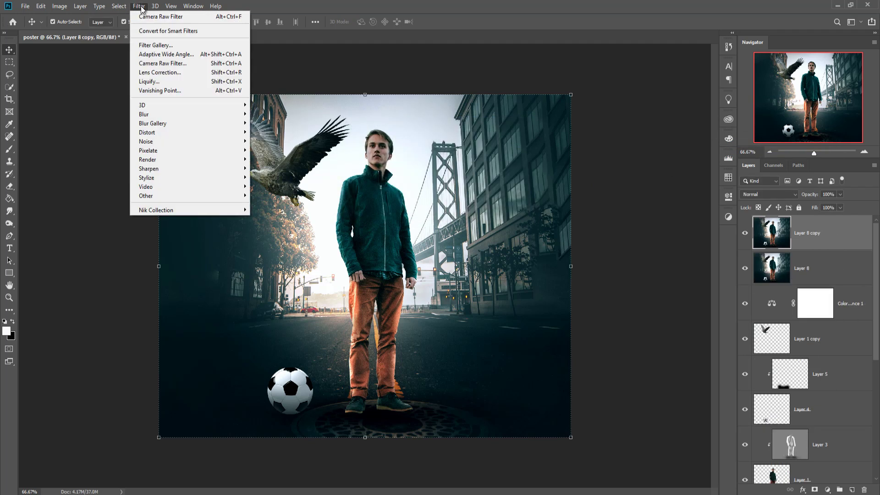
mouse_move(166, 215)
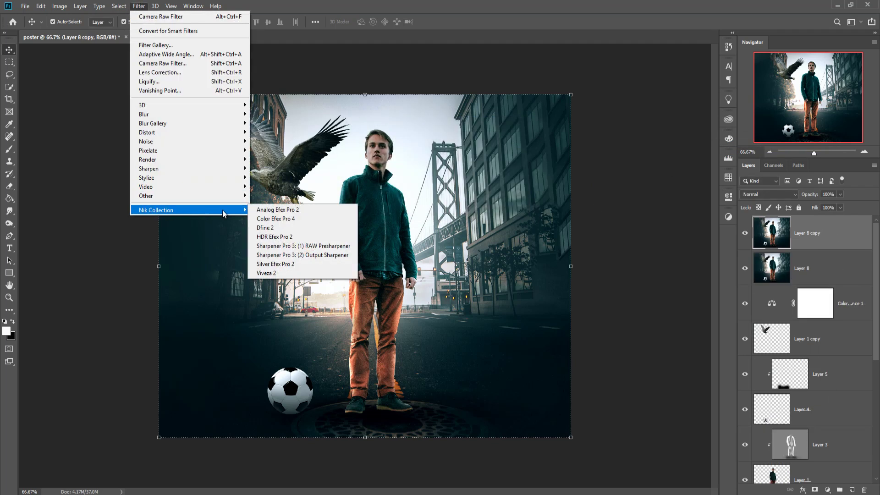
click(282, 219)
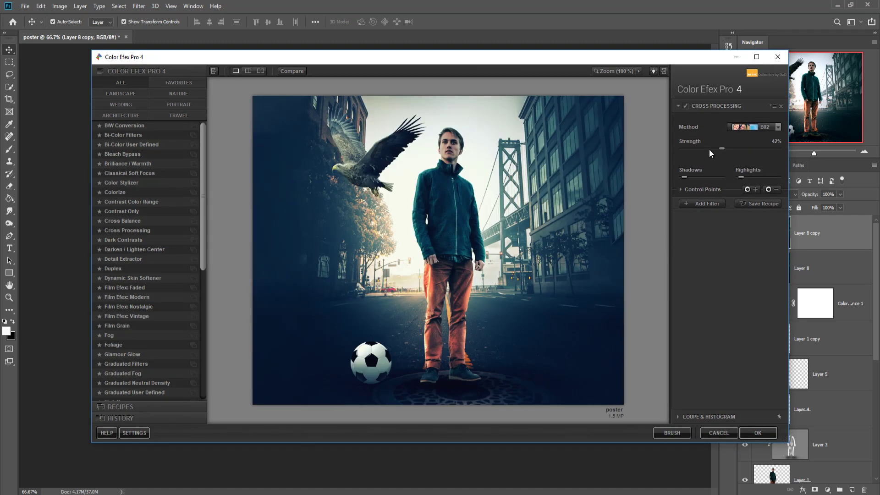
Try the Cross Processing filter and the Cross Balance filter with Daylight To Tungsten (2) on the poster
click(130, 230)
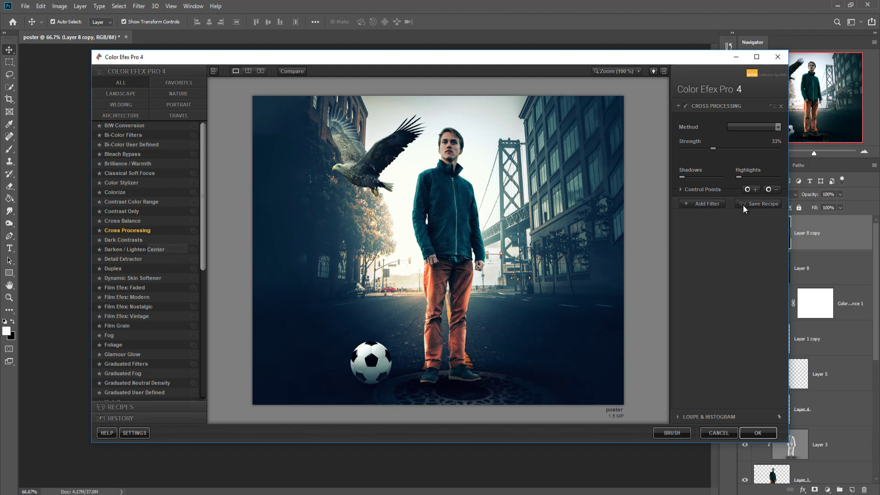
click(112, 221)
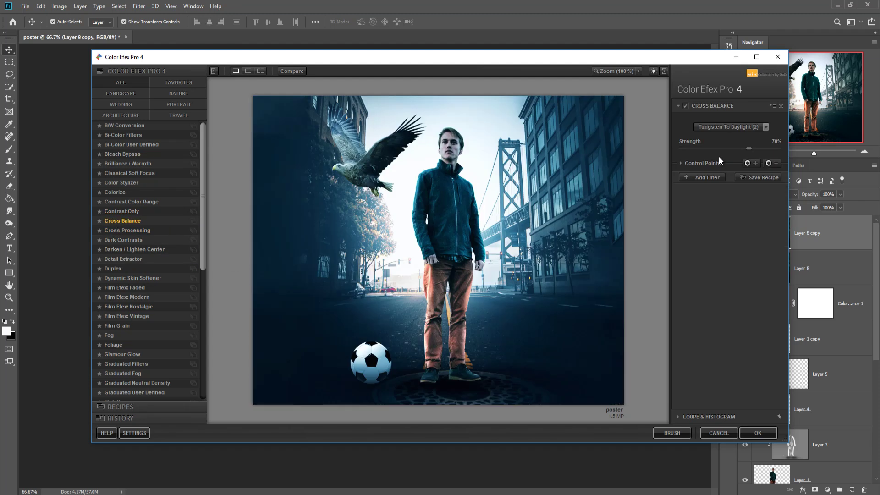
click(766, 127)
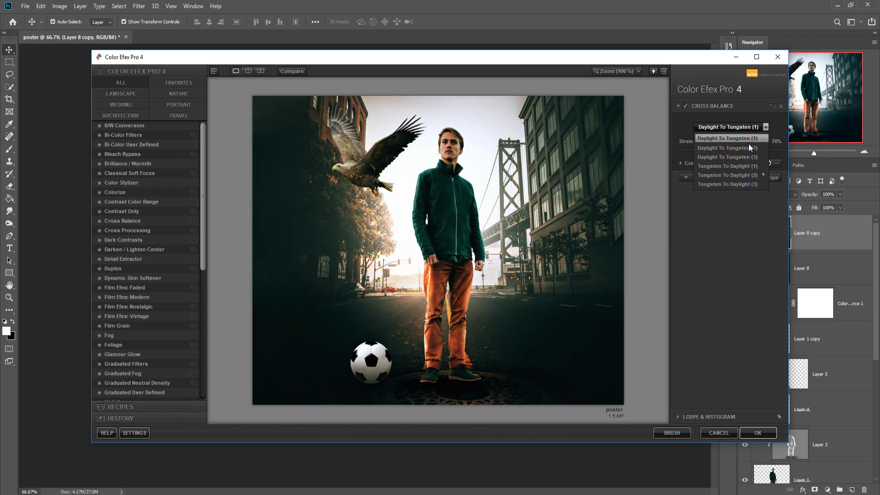
click(748, 146)
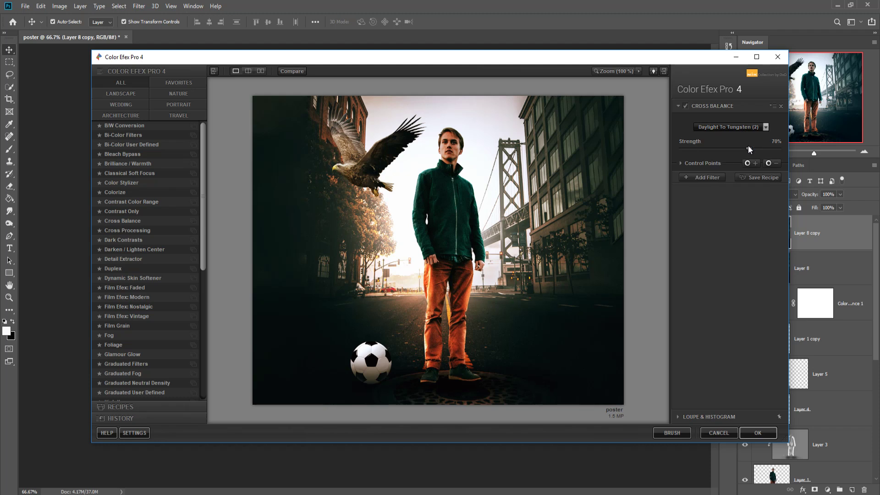
Apply the Contrast Only filter with Brightness 17%, Contrast -20% and Saturation 100% to the poster
click(120, 211)
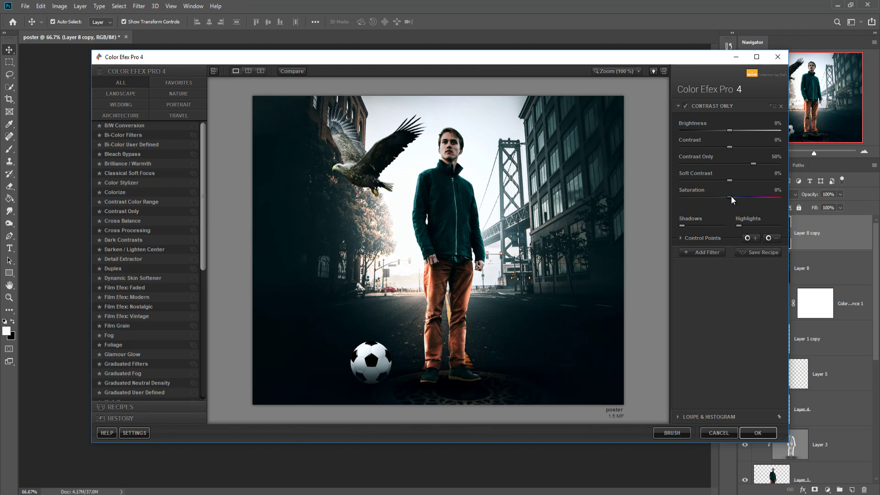
drag(730, 196, 771, 199)
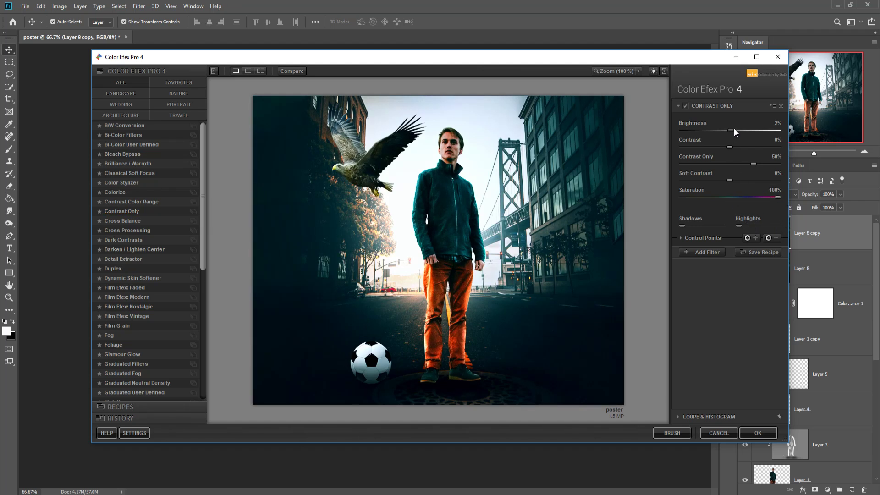
drag(733, 130, 740, 130)
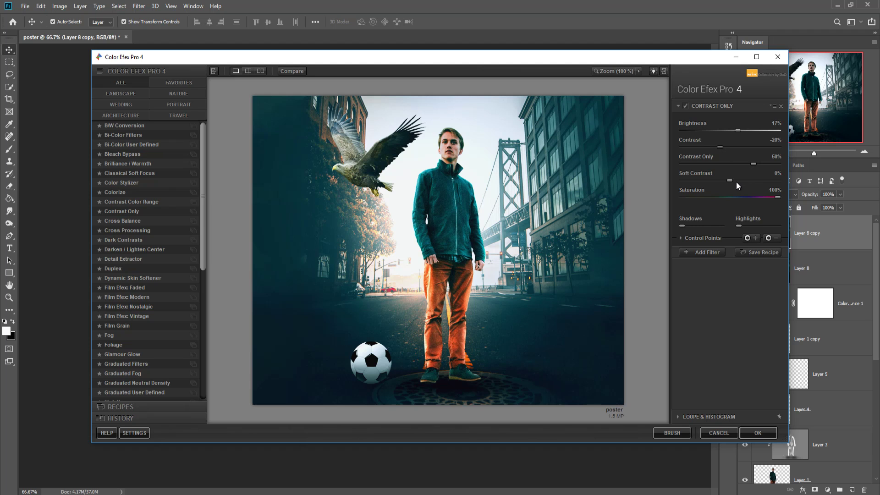
mouse_move(729, 181)
mouse_down()
mouse_move(742, 181)
mouse_move(729, 184)
mouse_up()
click(756, 439)
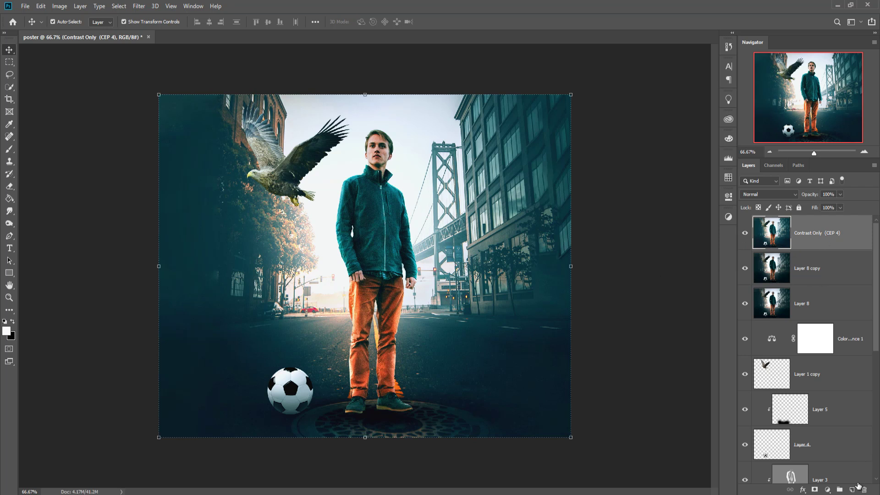
Add a horizontal text line reading "PLAYER" across the man's waist, replacing the placeholder text
click(9, 248)
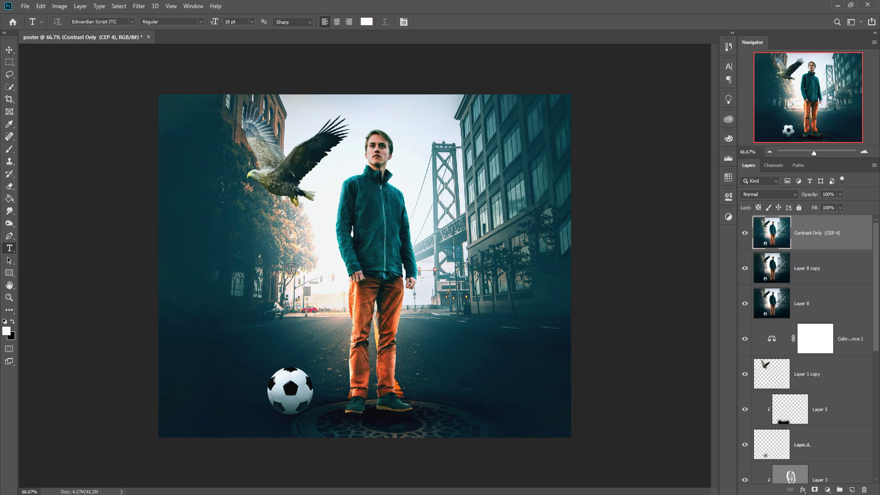
click(259, 270)
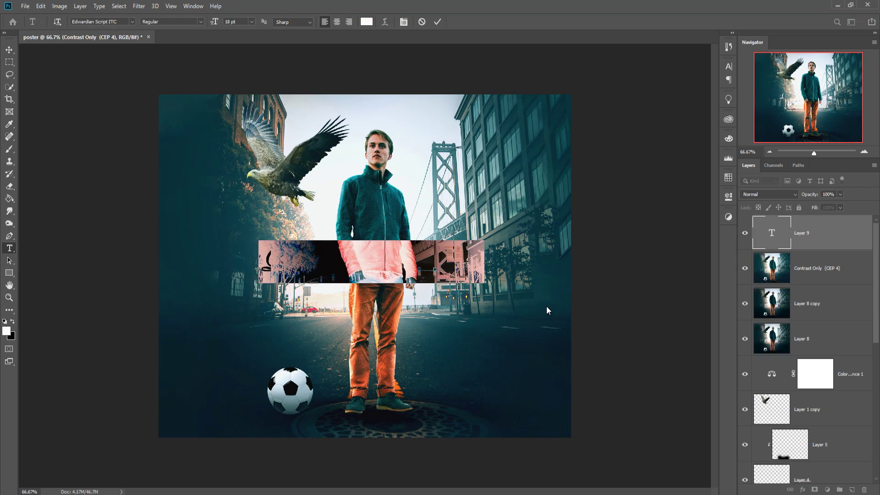
key(BackSpace)
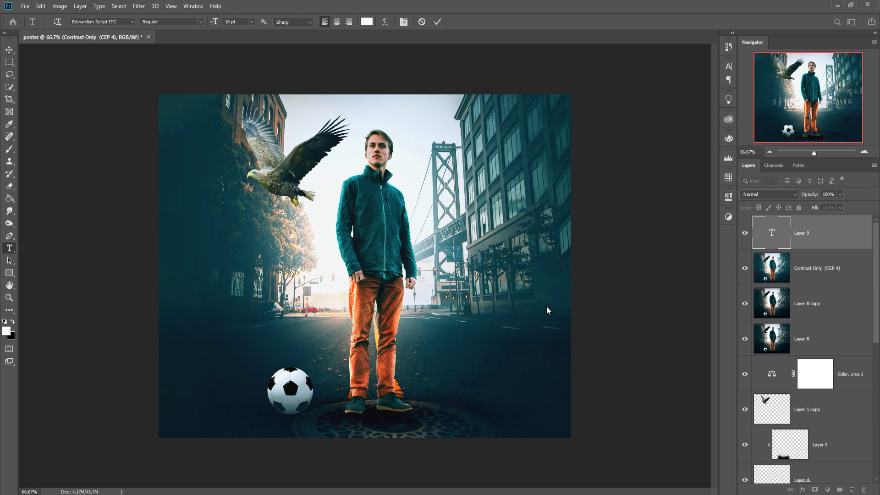
text(b)
key(BackSpace)
text(PLAYER)
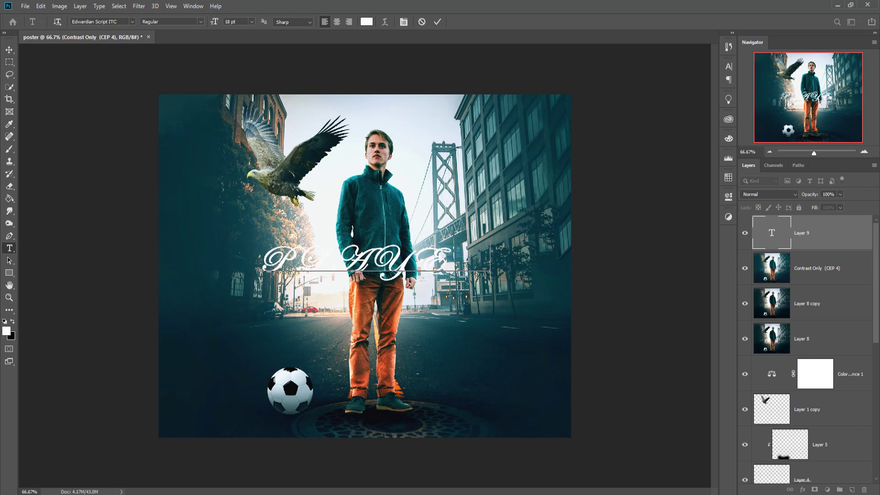
drag(487, 263, 215, 262)
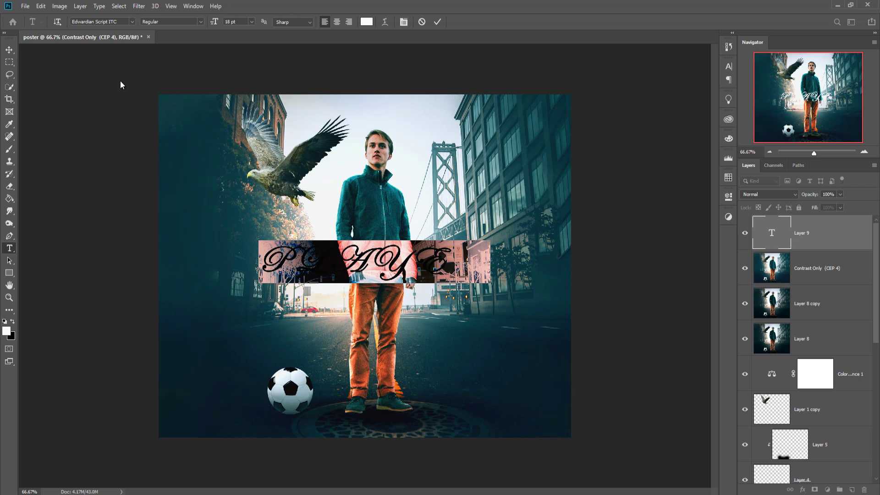
text(R)
Set the PLAYER text's font to Arial Rounded MT Bold and its tracking to 420
click(131, 21)
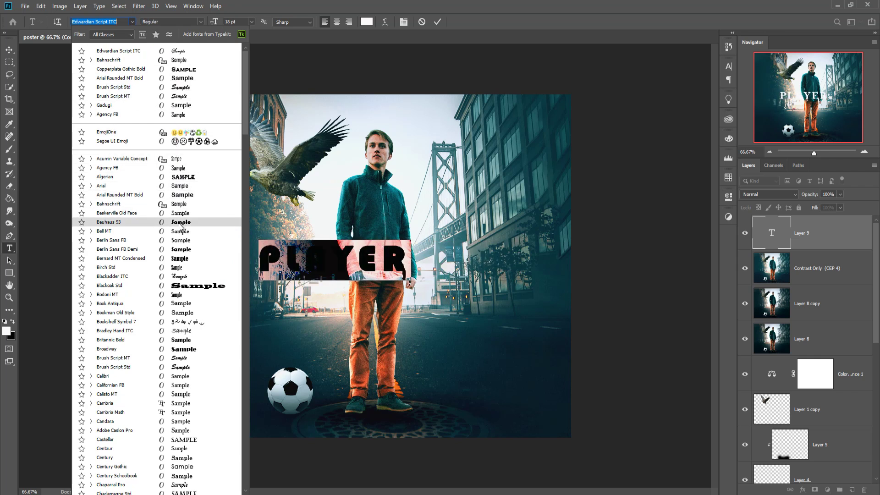
click(192, 79)
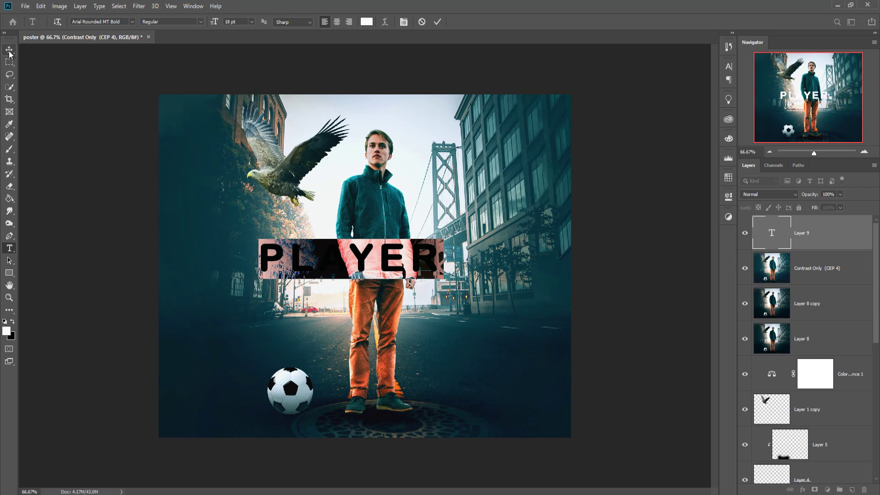
click(730, 66)
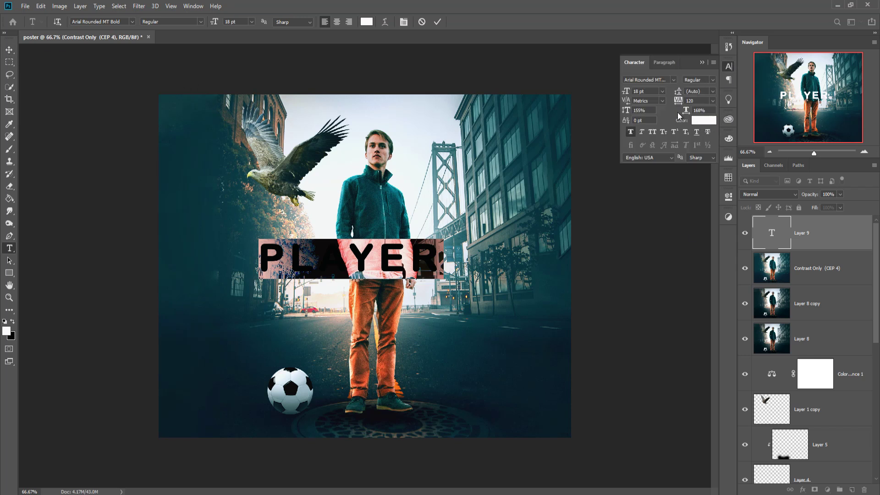
drag(678, 103, 686, 101)
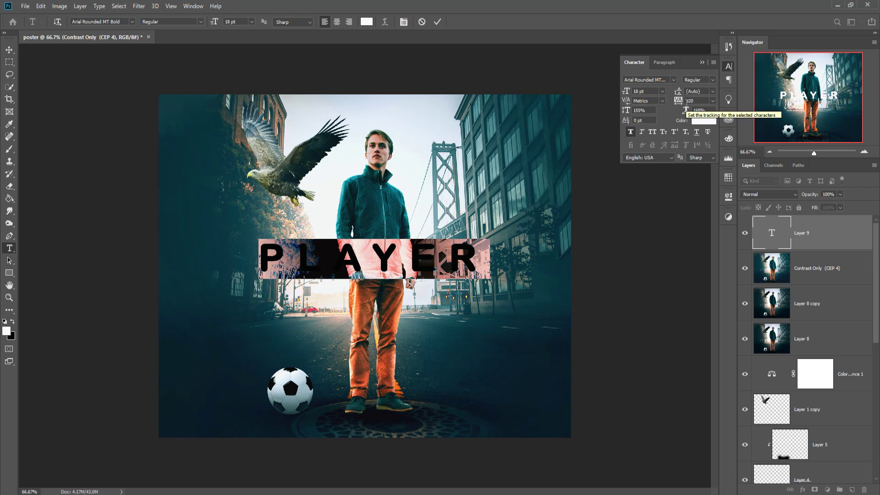
drag(685, 102, 683, 101)
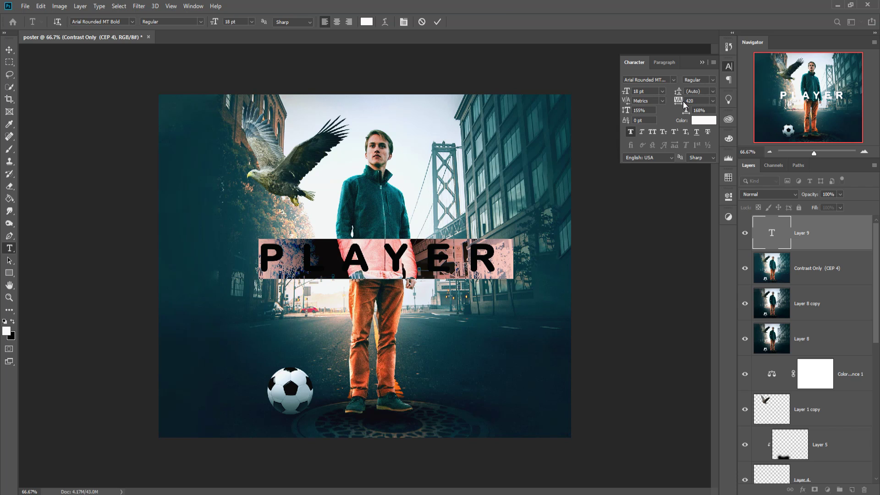
click(702, 62)
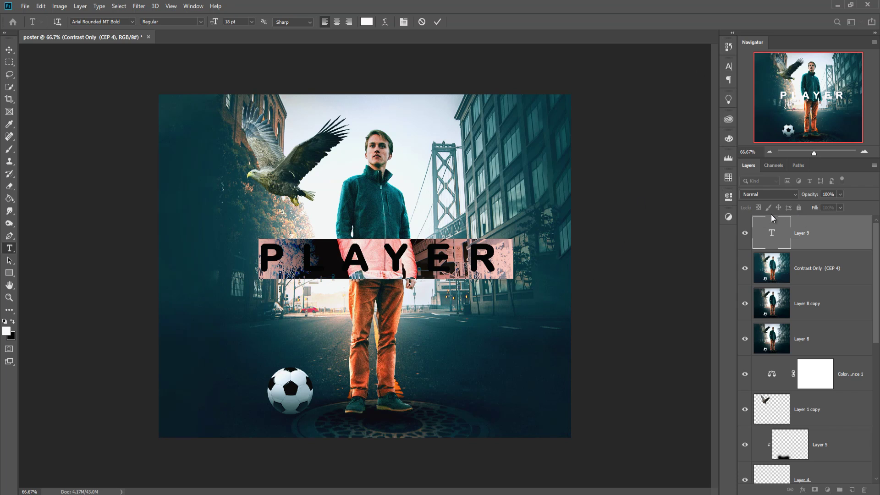
Try grey, blue and black for the PLAYER text, settle on near-white #fcfdfe, and commit the text
click(728, 67)
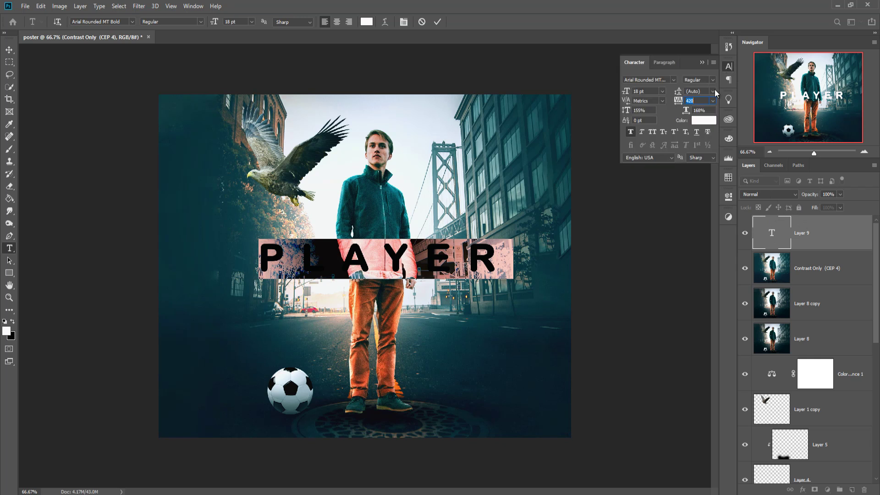
click(697, 121)
click(480, 233)
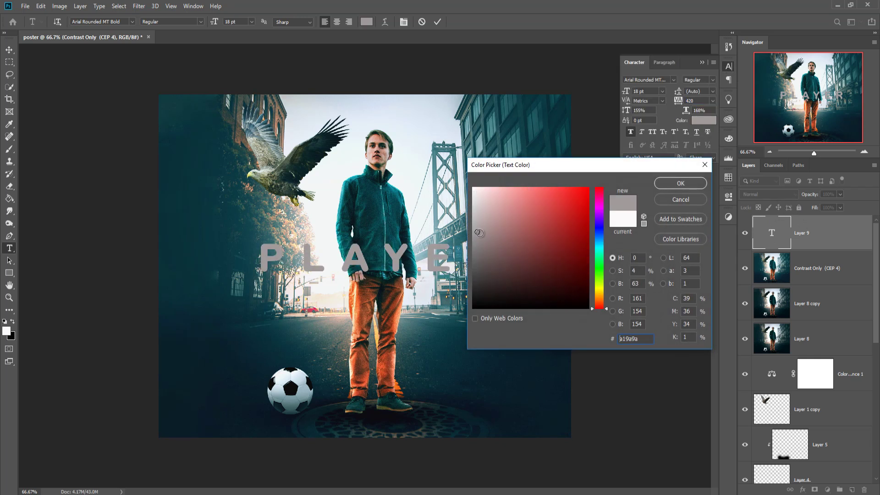
click(599, 238)
click(561, 257)
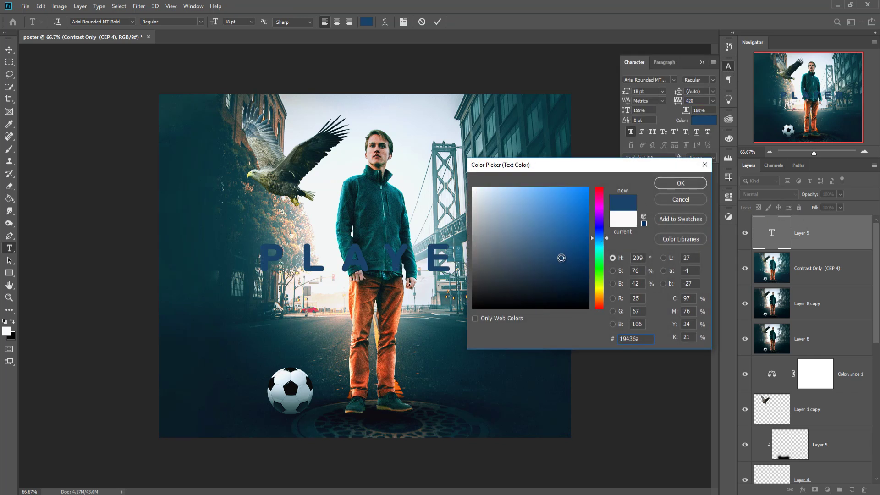
drag(562, 256, 561, 225)
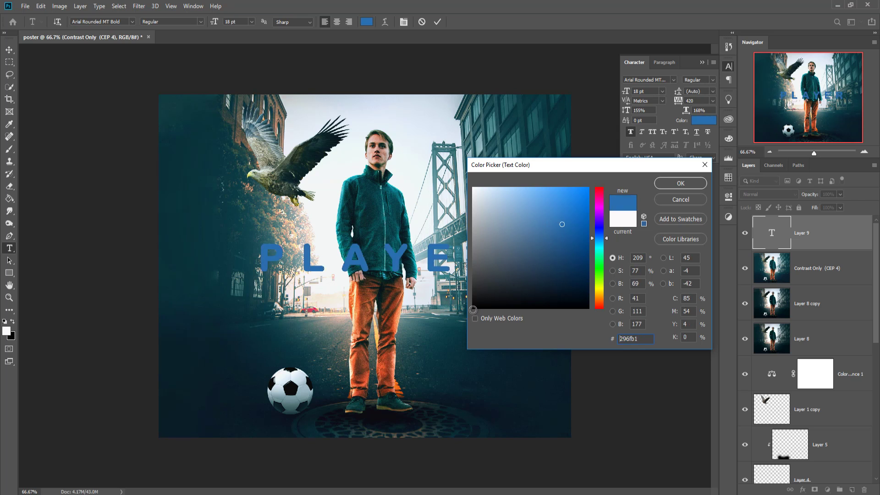
click(474, 309)
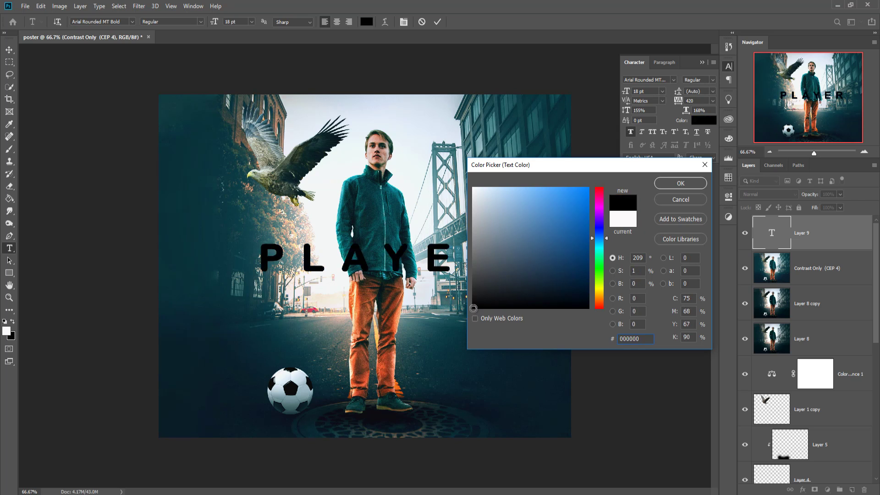
click(474, 308)
click(474, 188)
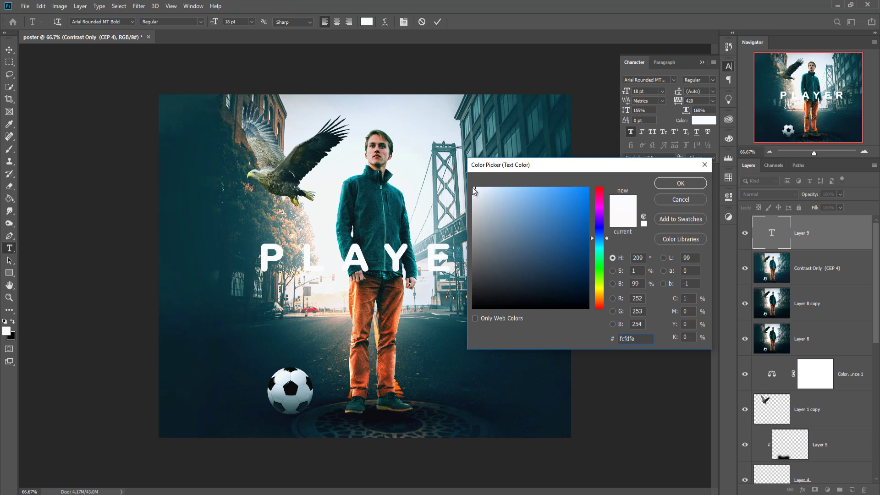
click(674, 184)
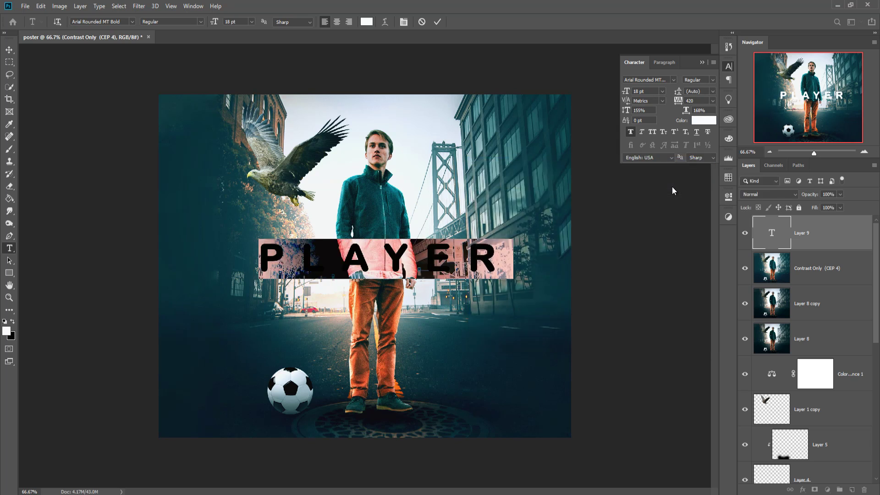
click(701, 62)
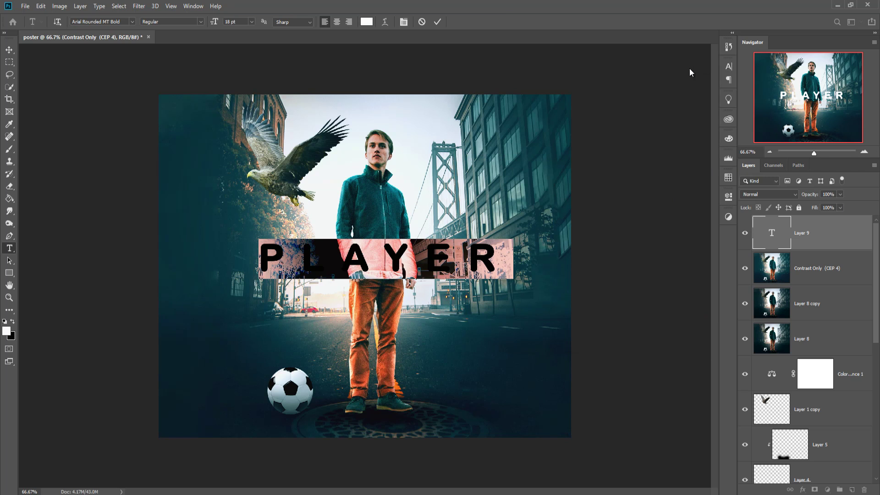
click(438, 22)
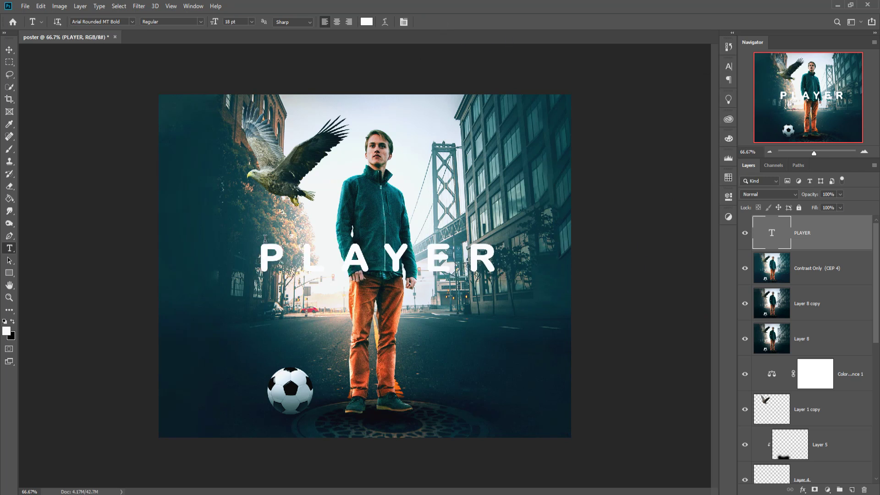
key(v)
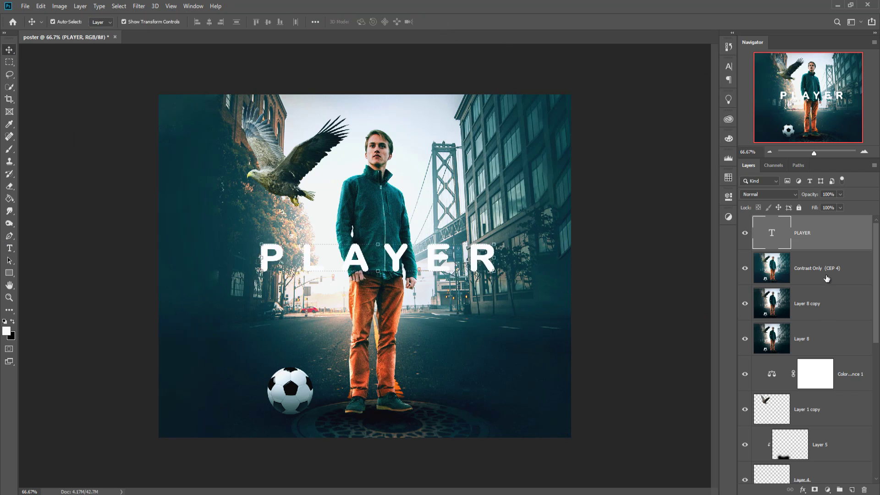
Add a Gradient fill layer above the text using the Neutral Density Light 3 preset, Linear style at 90°
click(828, 490)
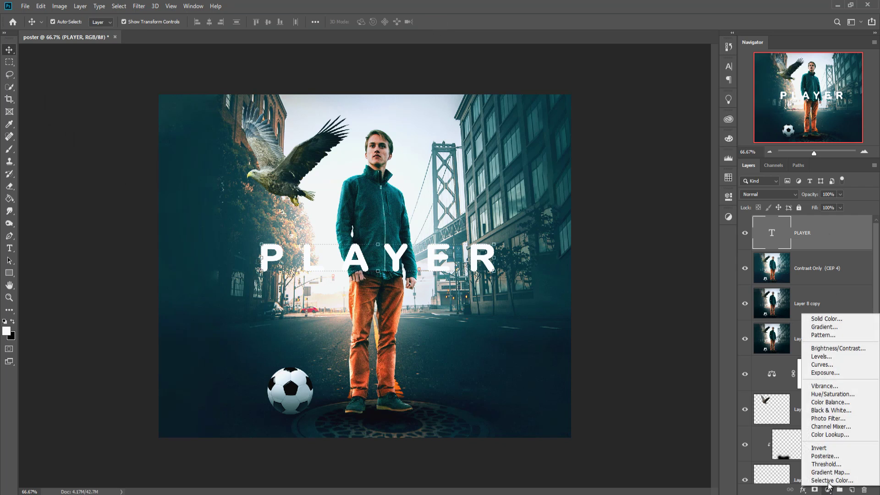
click(828, 327)
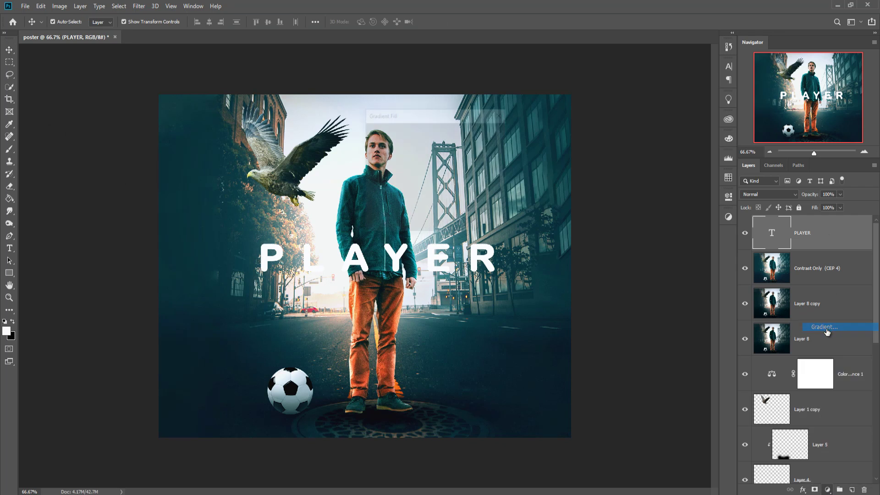
click(429, 137)
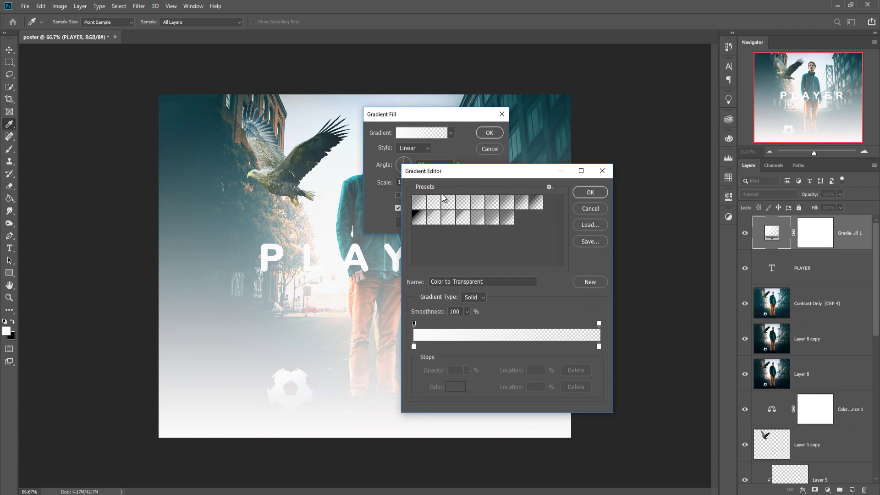
click(466, 222)
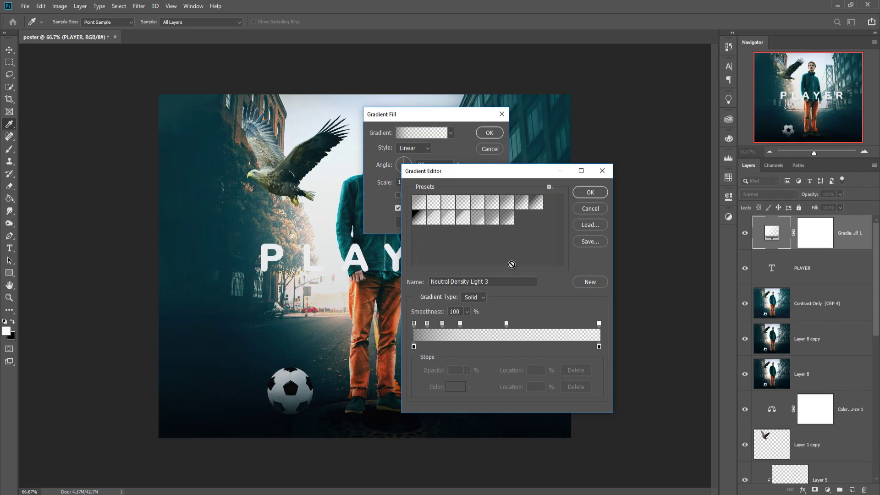
click(584, 195)
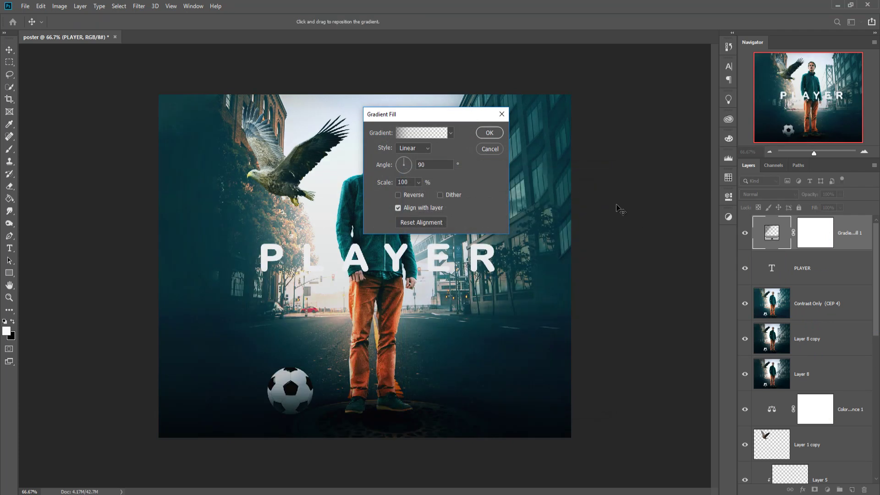
click(489, 134)
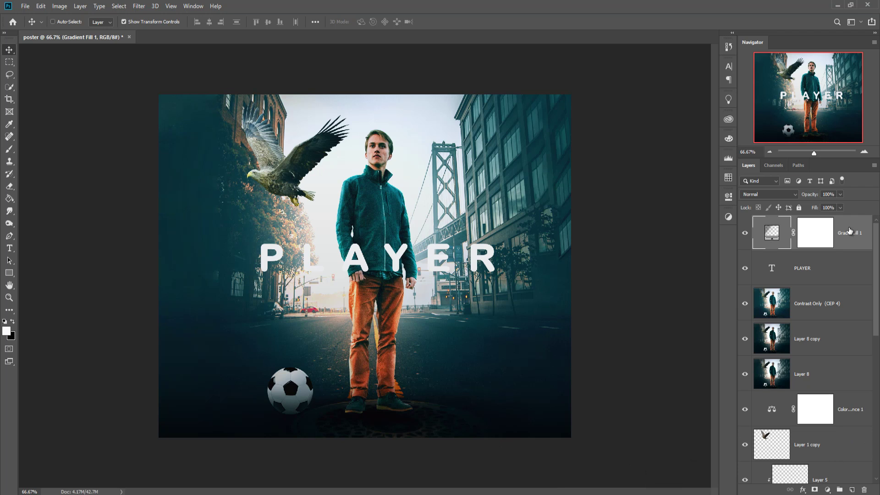
Stamp all visible layers into a new layer above the gradient fill and duplicate it as Layer 9 copy
key(ctrl+alt+shift+e)
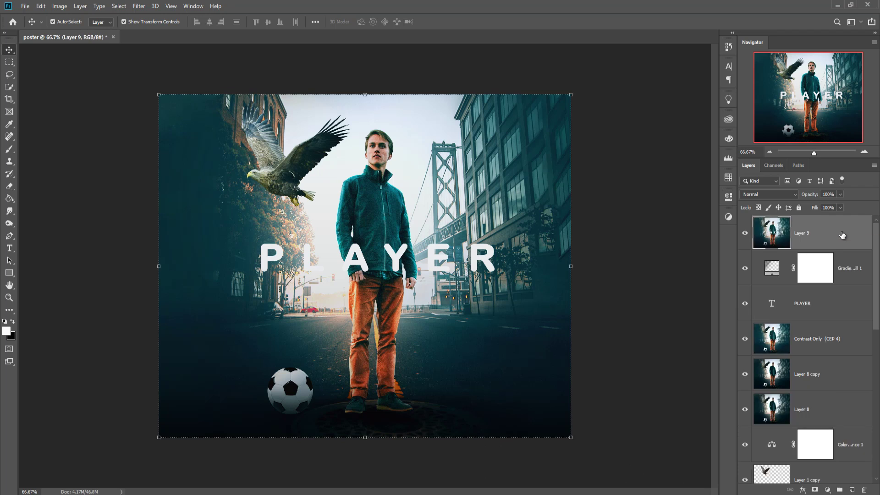
right_click(837, 236)
click(729, 144)
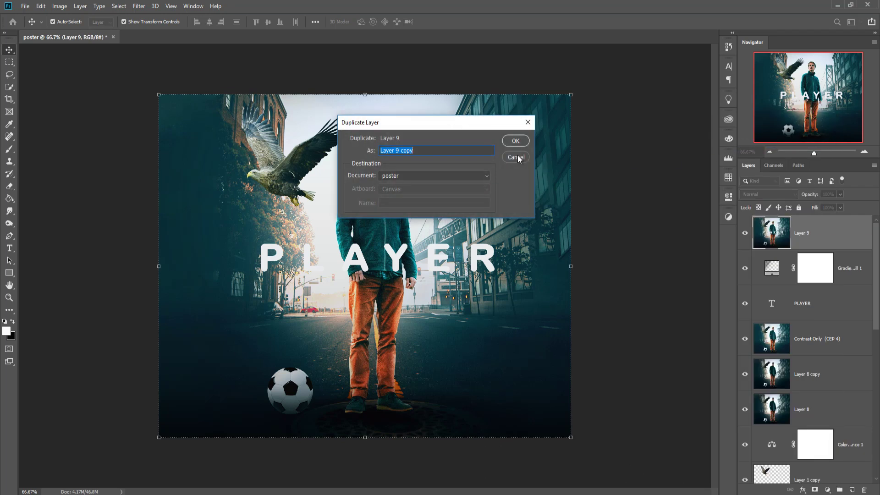
click(504, 145)
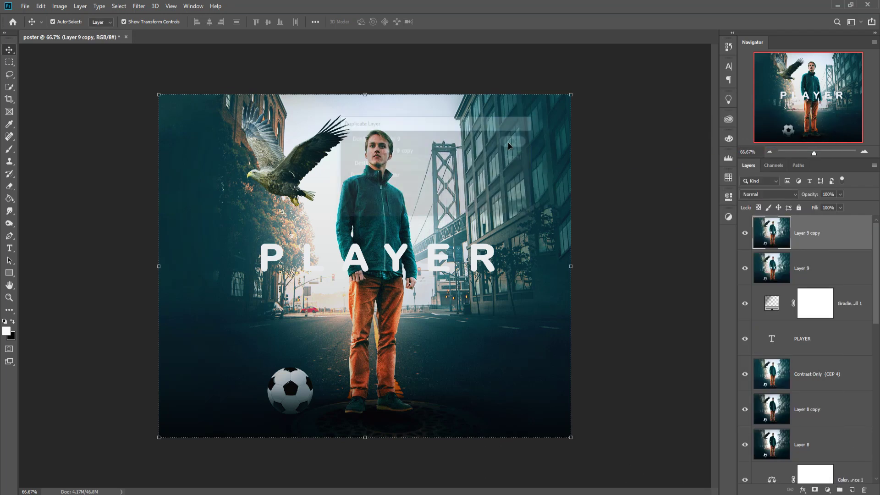
Apply the Color Efex Pro 4 Cross Processing filter to Layer 9 copy with method L03, strength 50% and slightly raised shadows
click(138, 7)
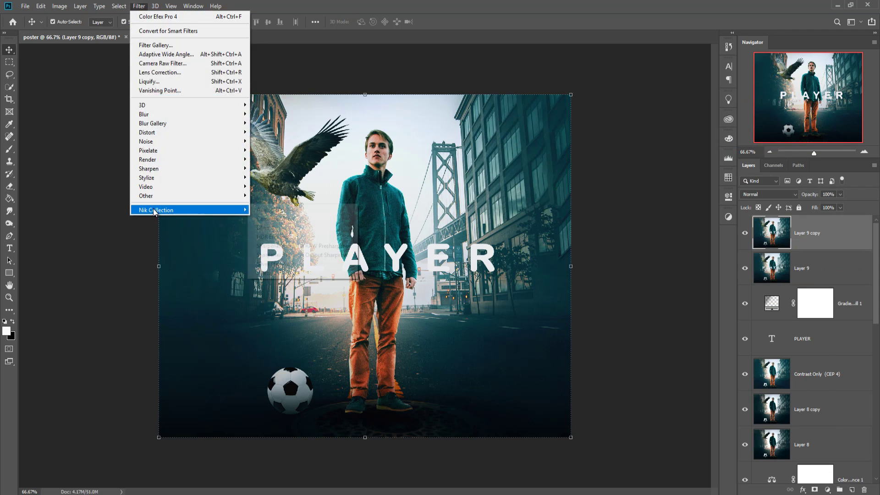
mouse_move(158, 210)
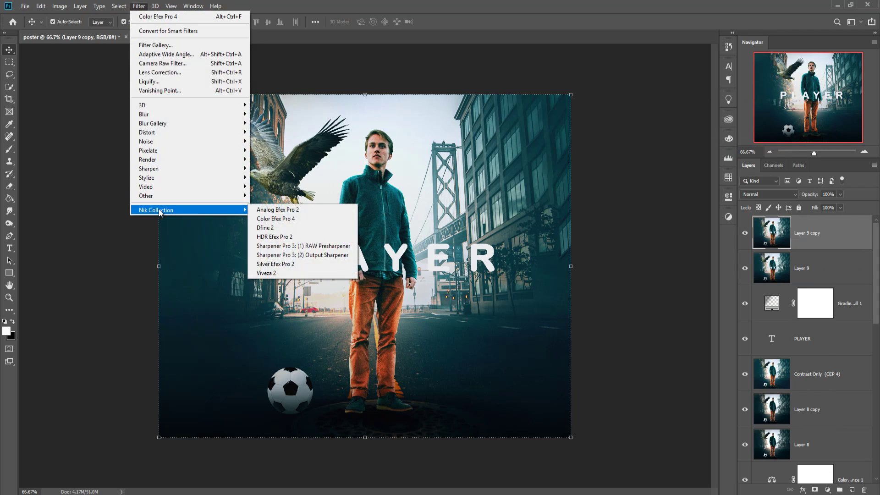
click(270, 220)
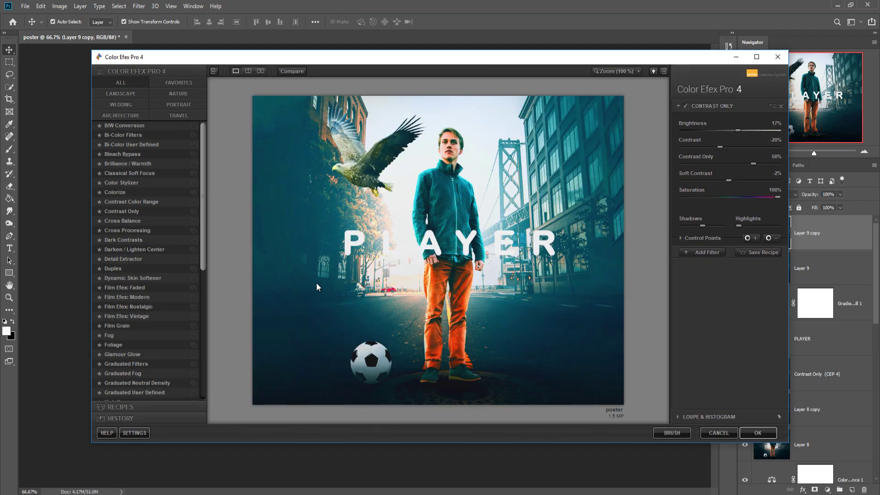
click(134, 231)
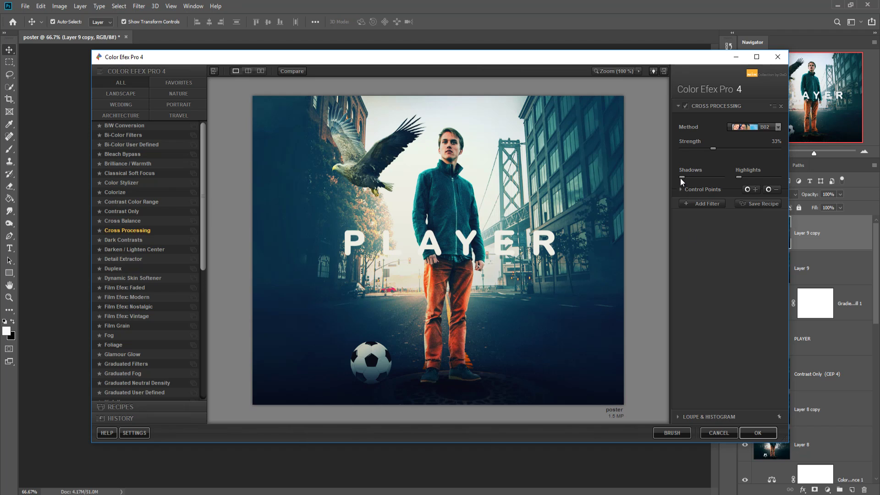
drag(682, 177, 691, 178)
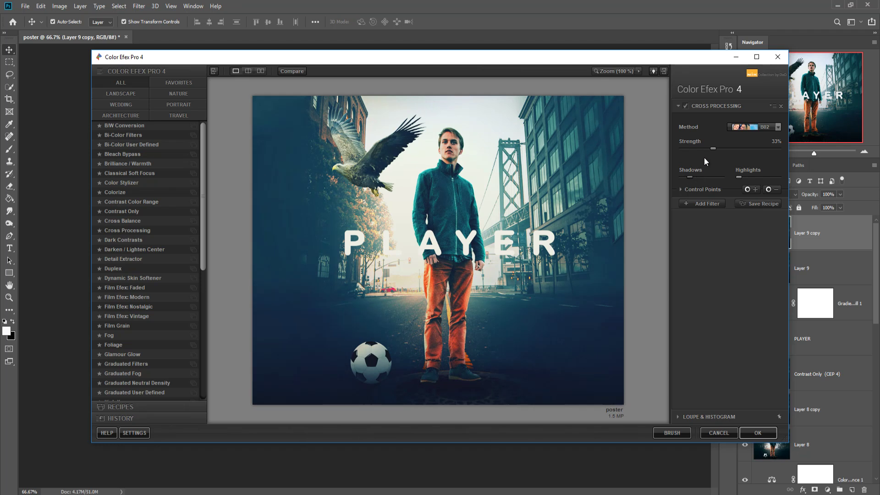
click(779, 127)
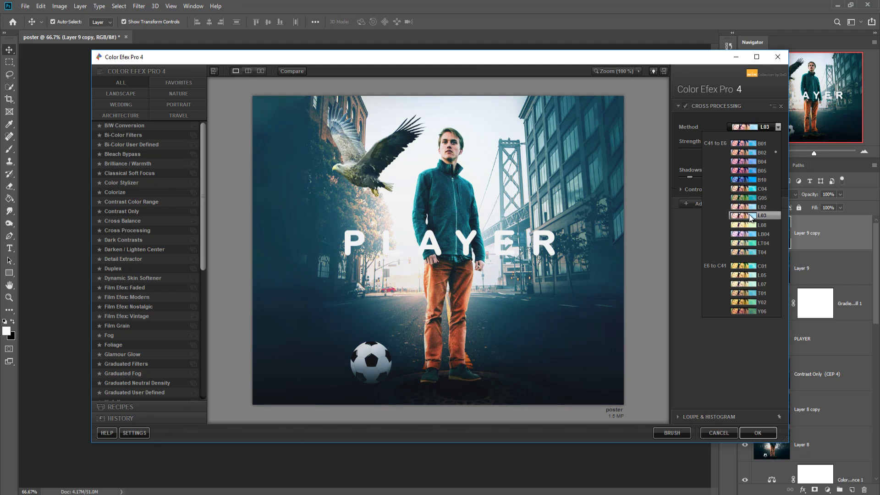
click(749, 215)
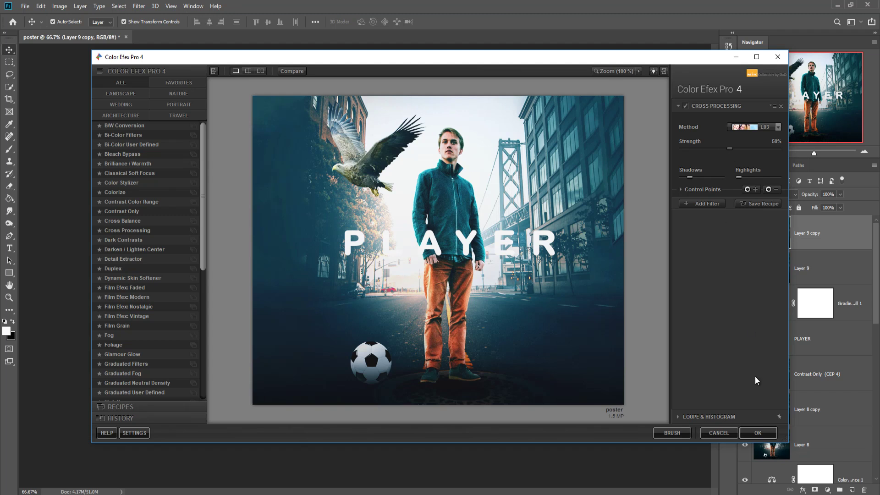
click(758, 434)
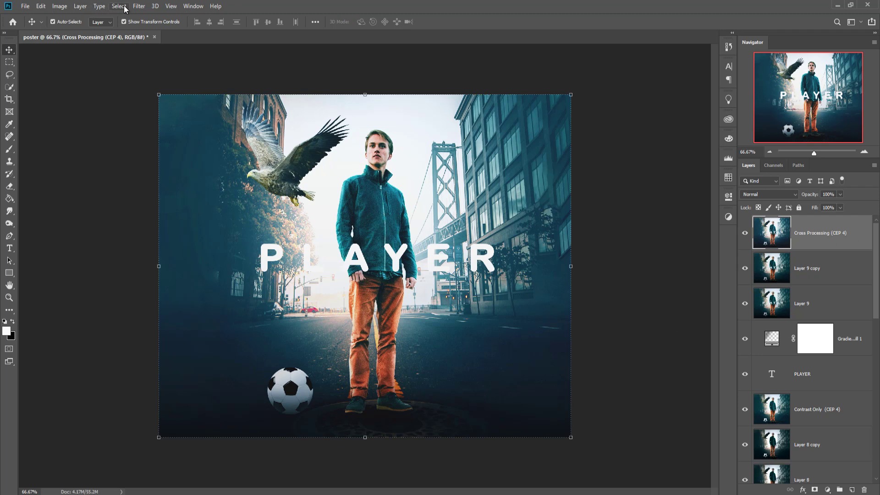
In the Camera Raw Filter for the Cross Processing layer, set post-crop vignetting to -10 and slightly increase the sharpening amount
click(139, 6)
click(148, 66)
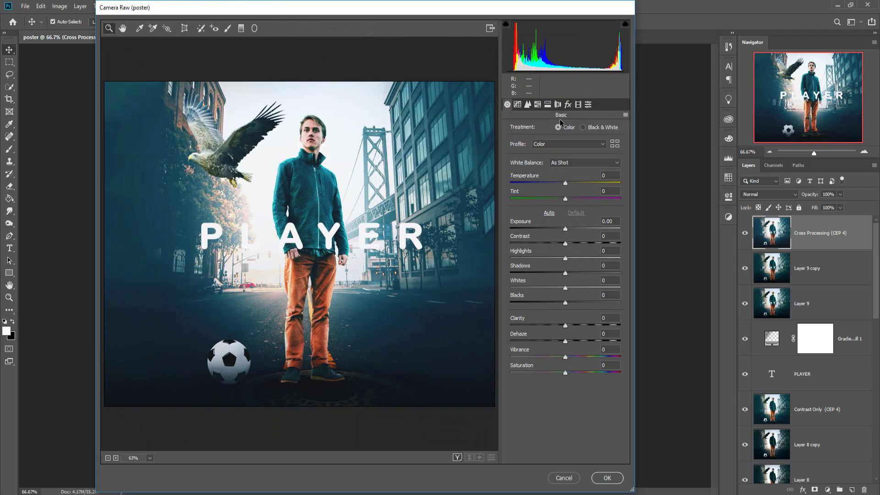
click(568, 104)
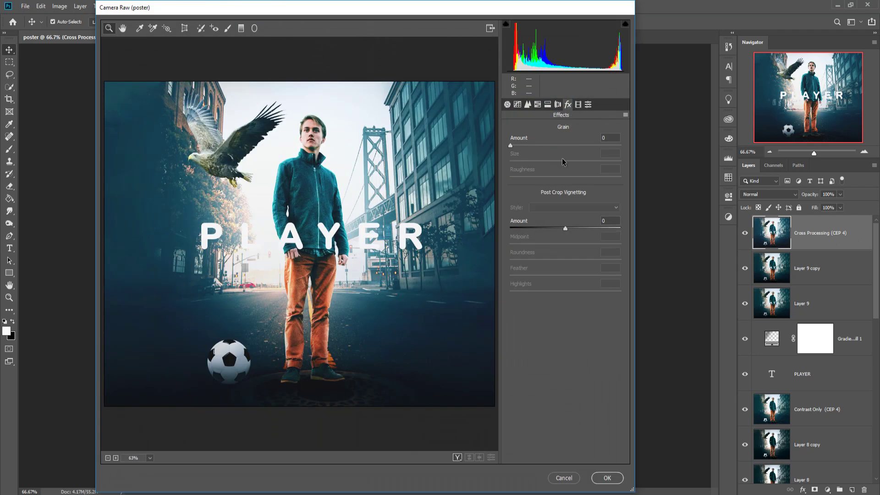
drag(563, 230, 560, 231)
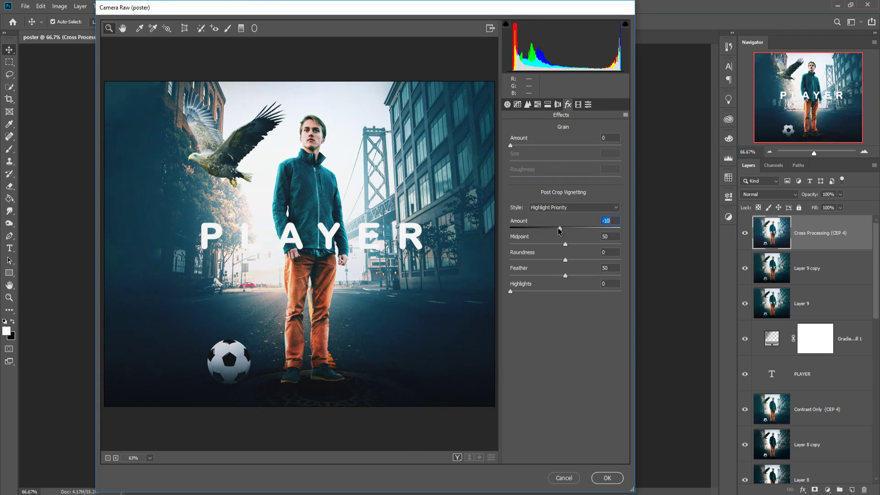
click(528, 105)
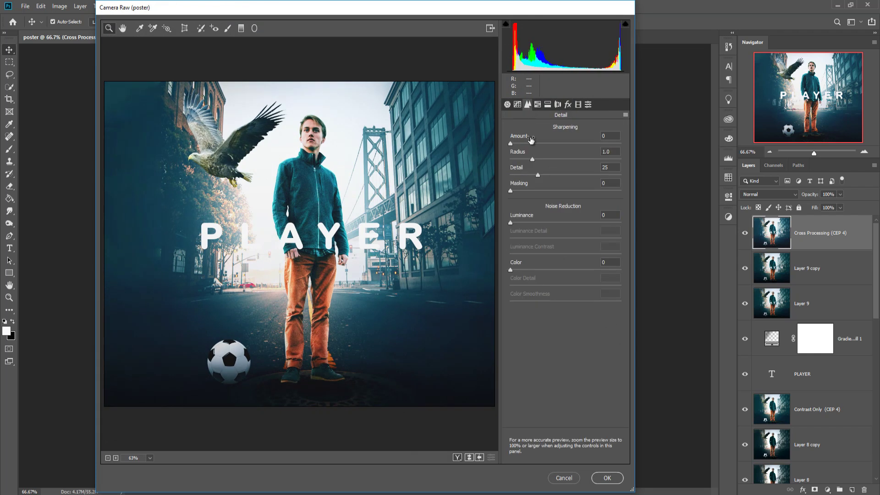
drag(510, 144, 520, 144)
Set Saturation to +17, Shadows to -3 and Whites to +14, warm the Temperature slightly, and apply the Camera Raw adjustments
click(508, 105)
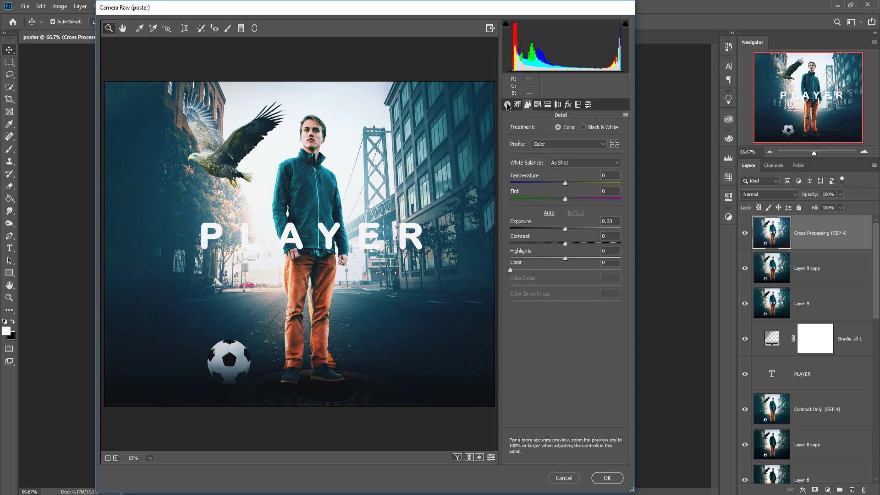
mouse_move(565, 373)
mouse_down()
mouse_move(582, 375)
mouse_move(574, 377)
mouse_up()
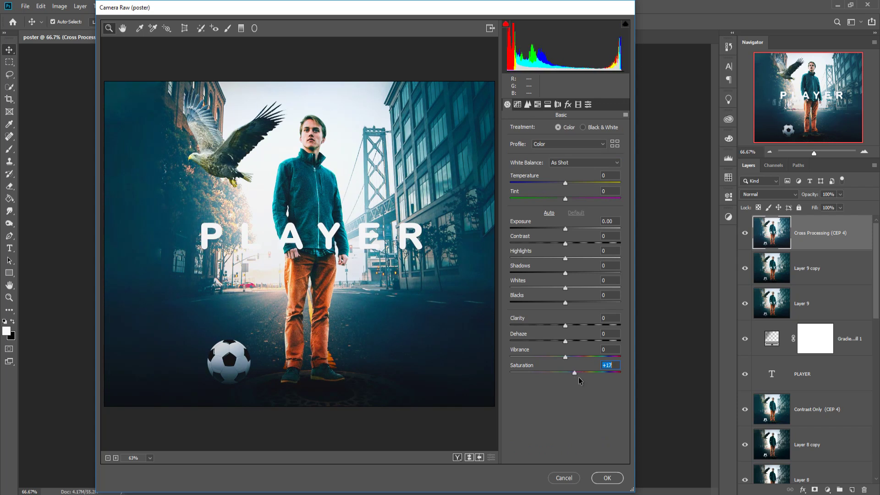
drag(565, 273, 572, 305)
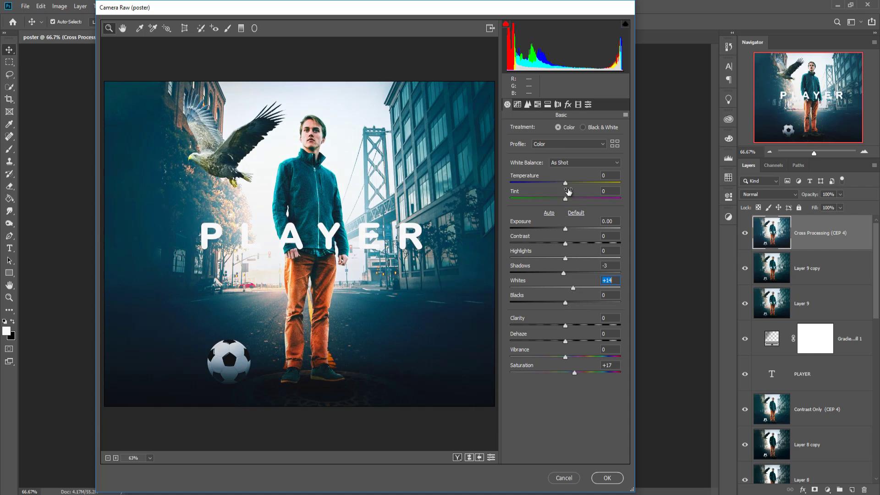
drag(566, 183, 568, 183)
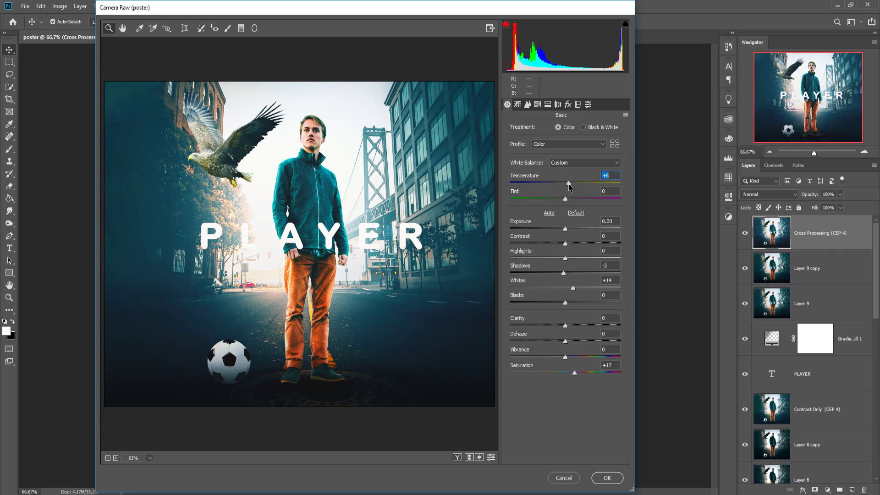
key(Down)
key(Down)
click(605, 478)
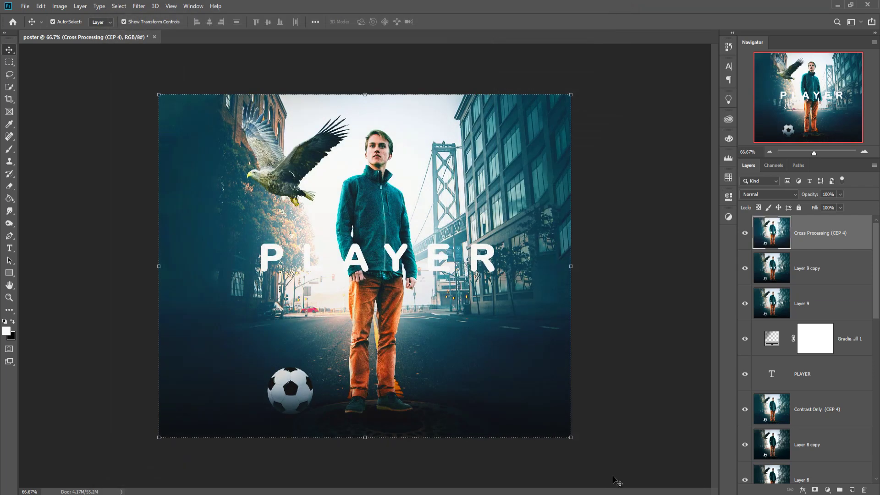